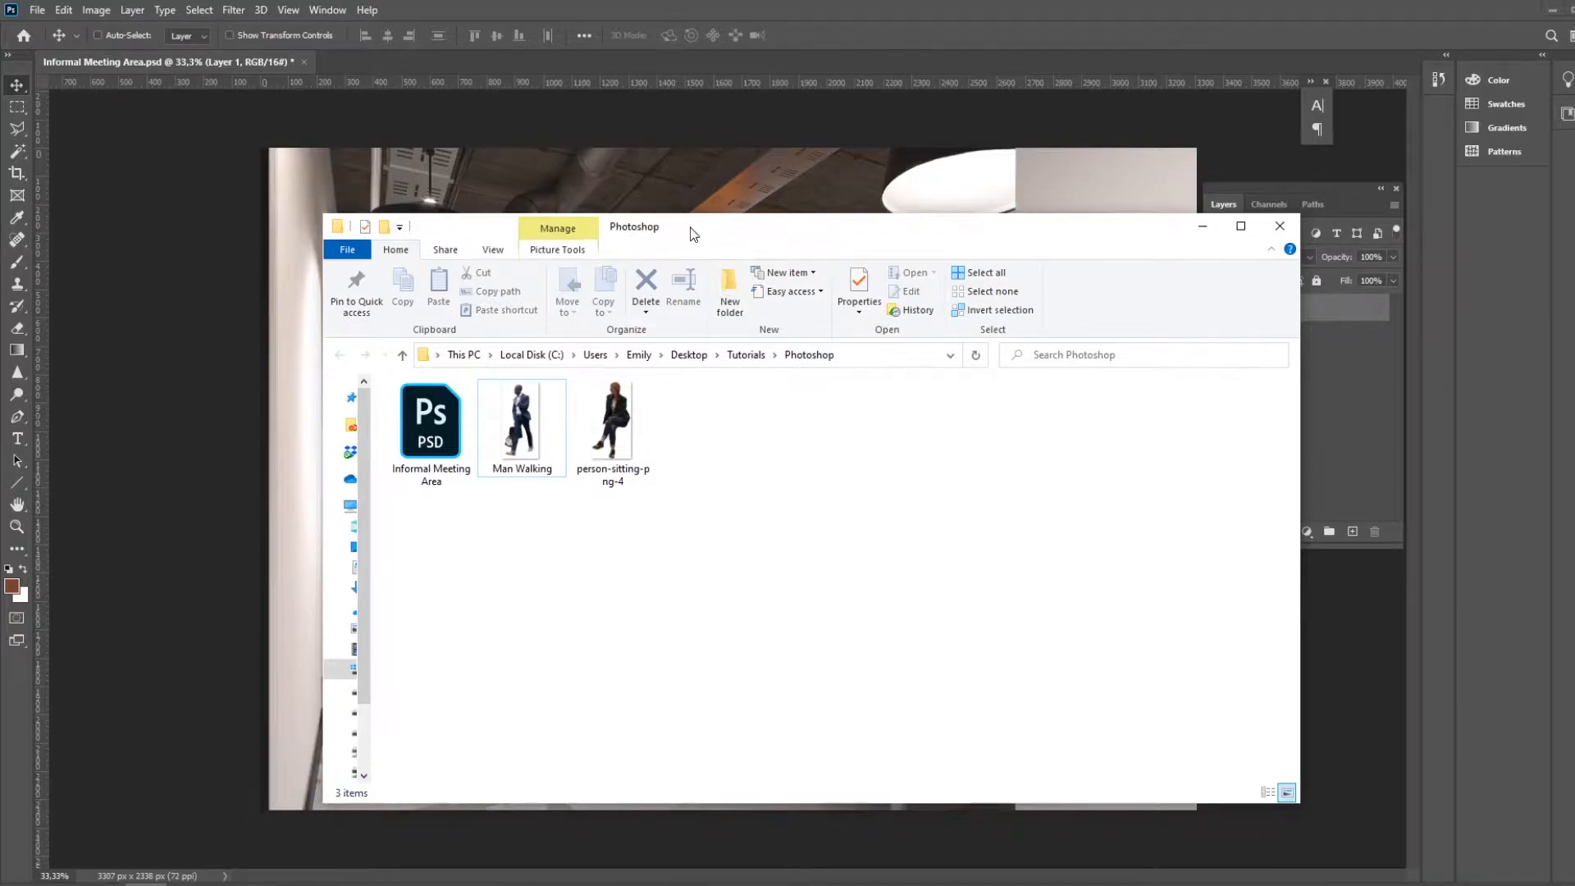
# Open the Man Walking image from the Tutorials Photoshop folder in Photoshop
pyautogui.click(673, 459)
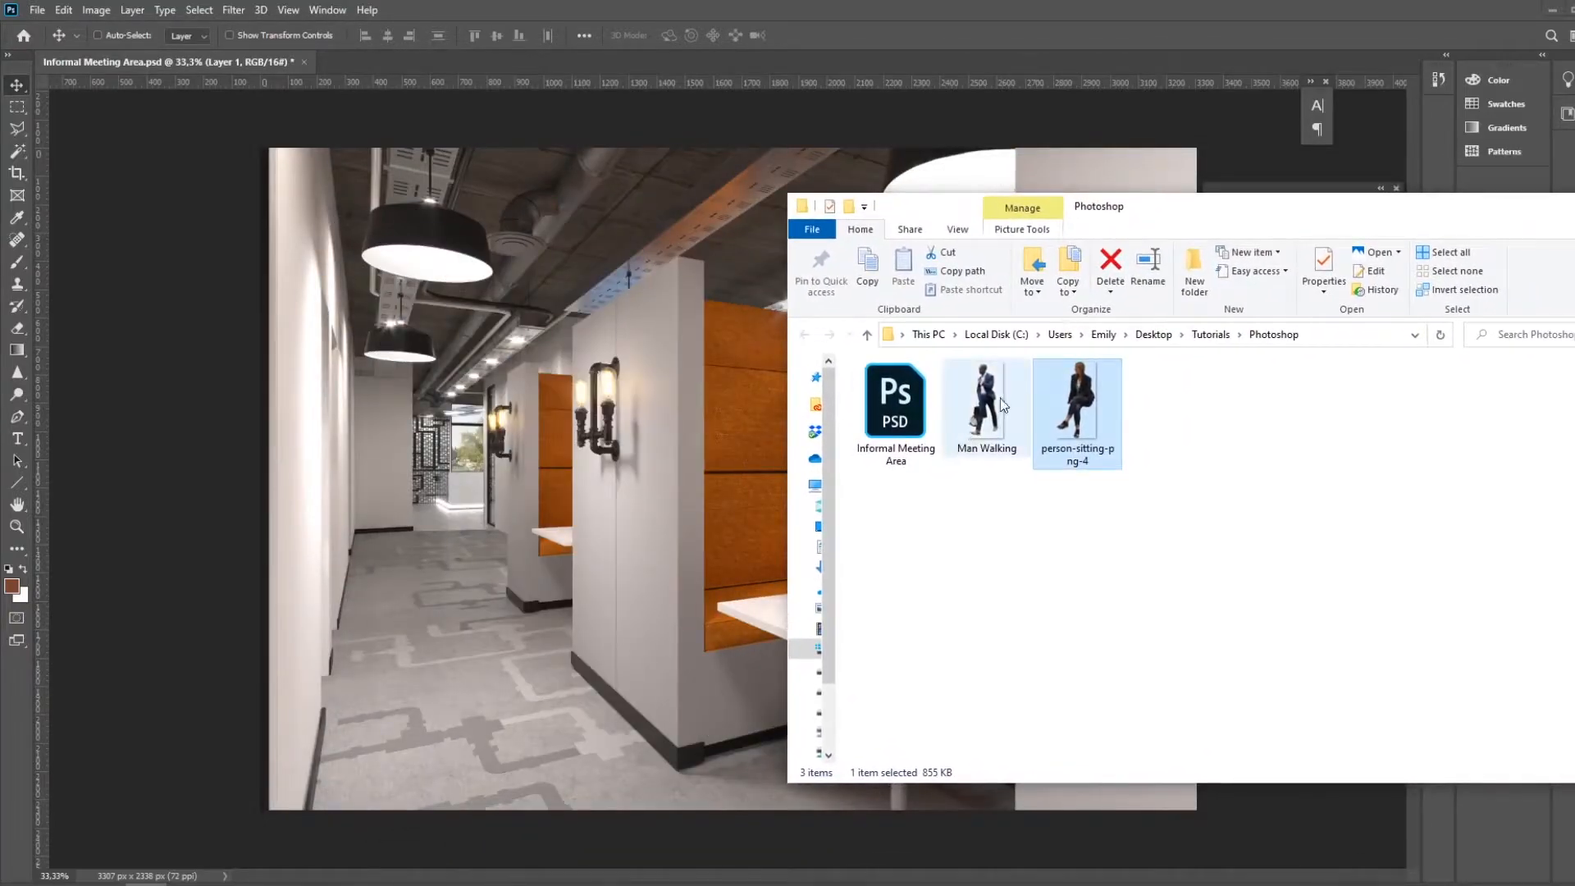
pyautogui.click(1000, 397)
pyautogui.rightClick(984, 403)
pyautogui.moveTo(1036, 596)
pyautogui.click(1313, 621)
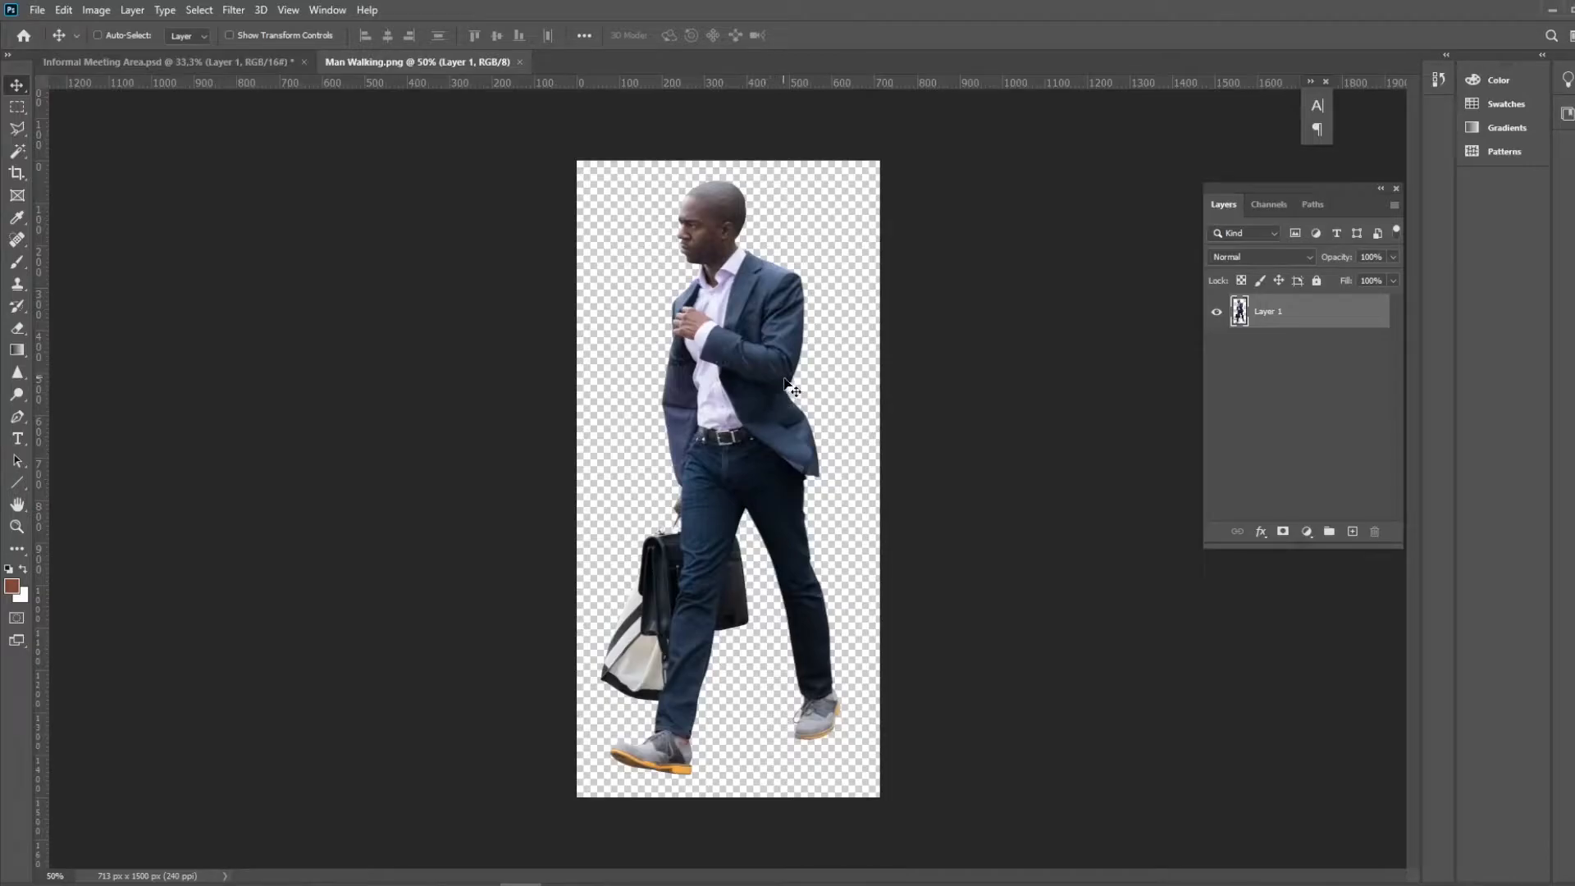
# Copy the whole walking man image into Informal Meeting Area.psd and place it over the corridor on the left
pyautogui.hotkey('ctrl', 'a')
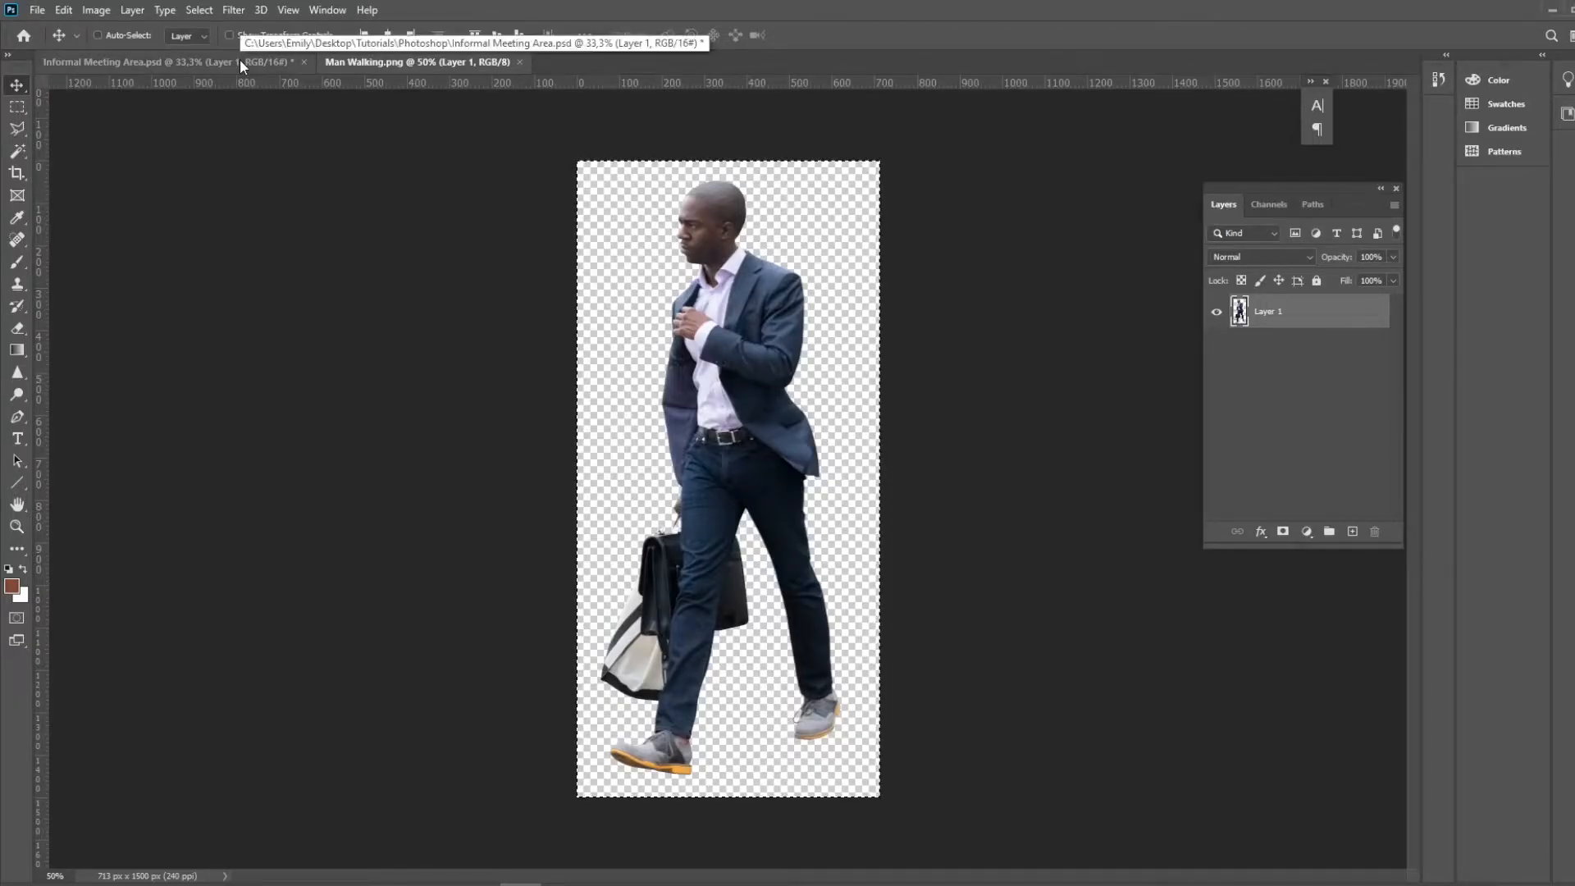
pyautogui.click(240, 60)
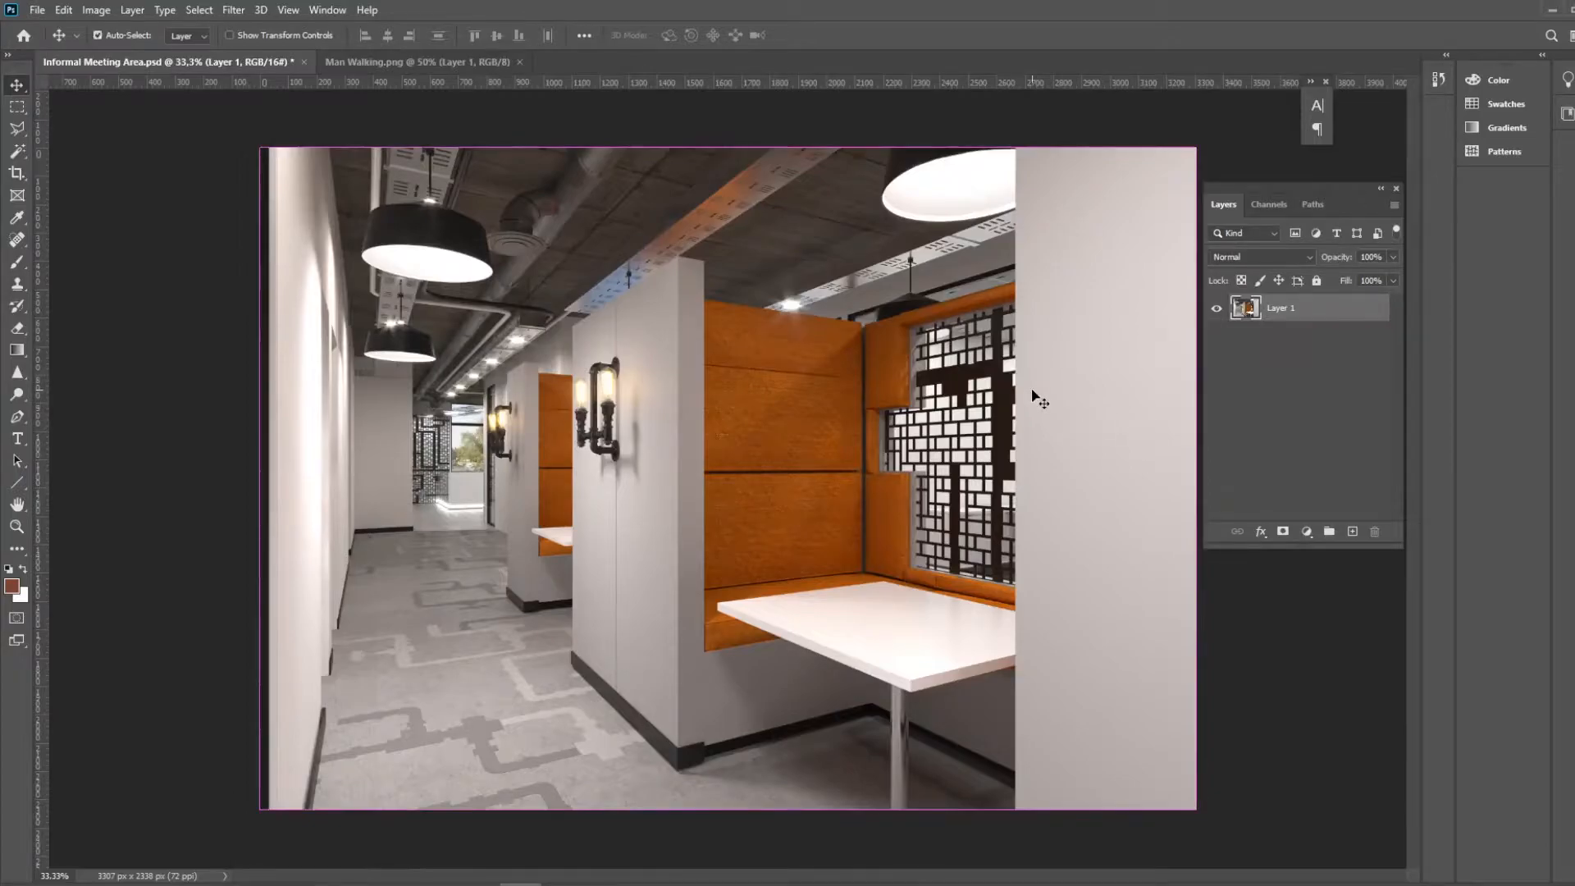
pyautogui.hotkey('ctrl', 'v')
pyautogui.moveTo(775, 385); pyautogui.dragTo(407, 386)
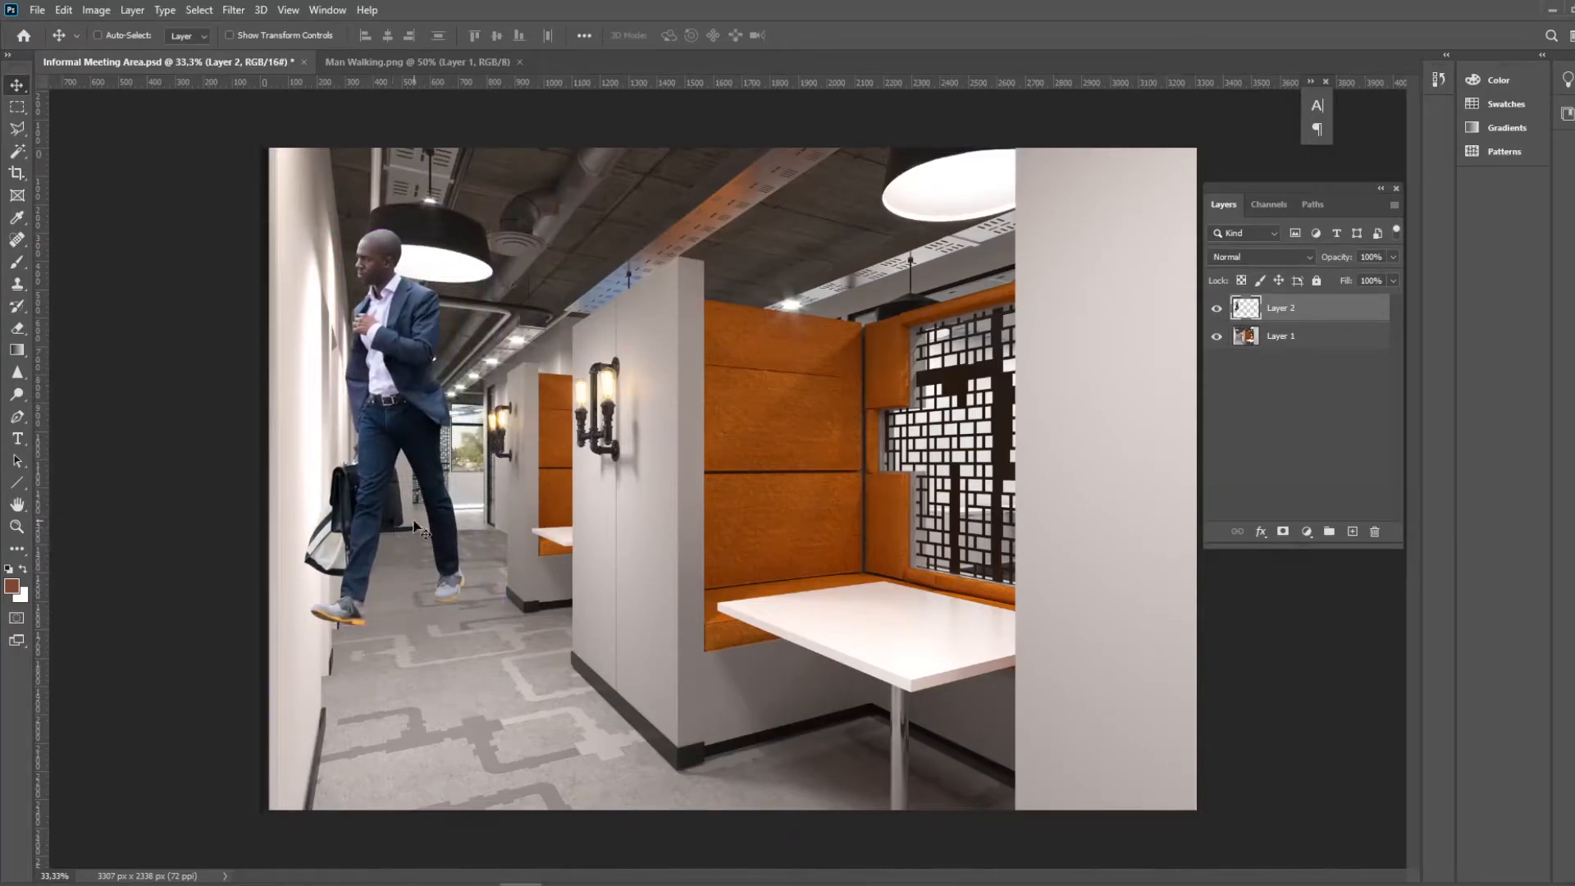
# Scale the walking man down proportionally to about 263 × 651 px and place him at the far end of the corridor
pyautogui.press('ctrl')
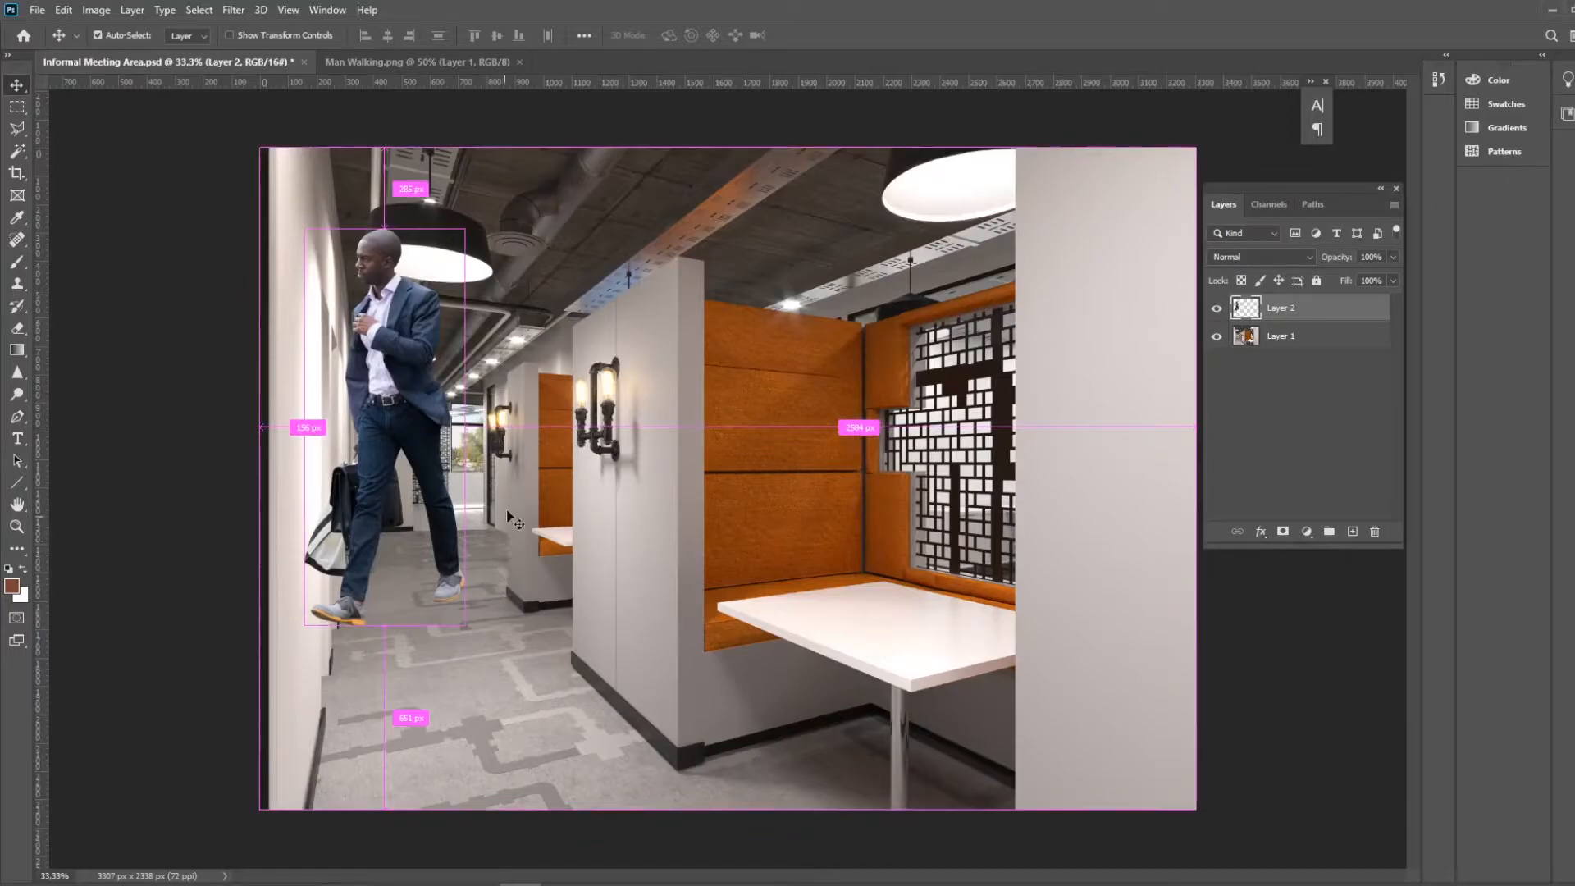
pyautogui.hotkey('ctrl', 't')
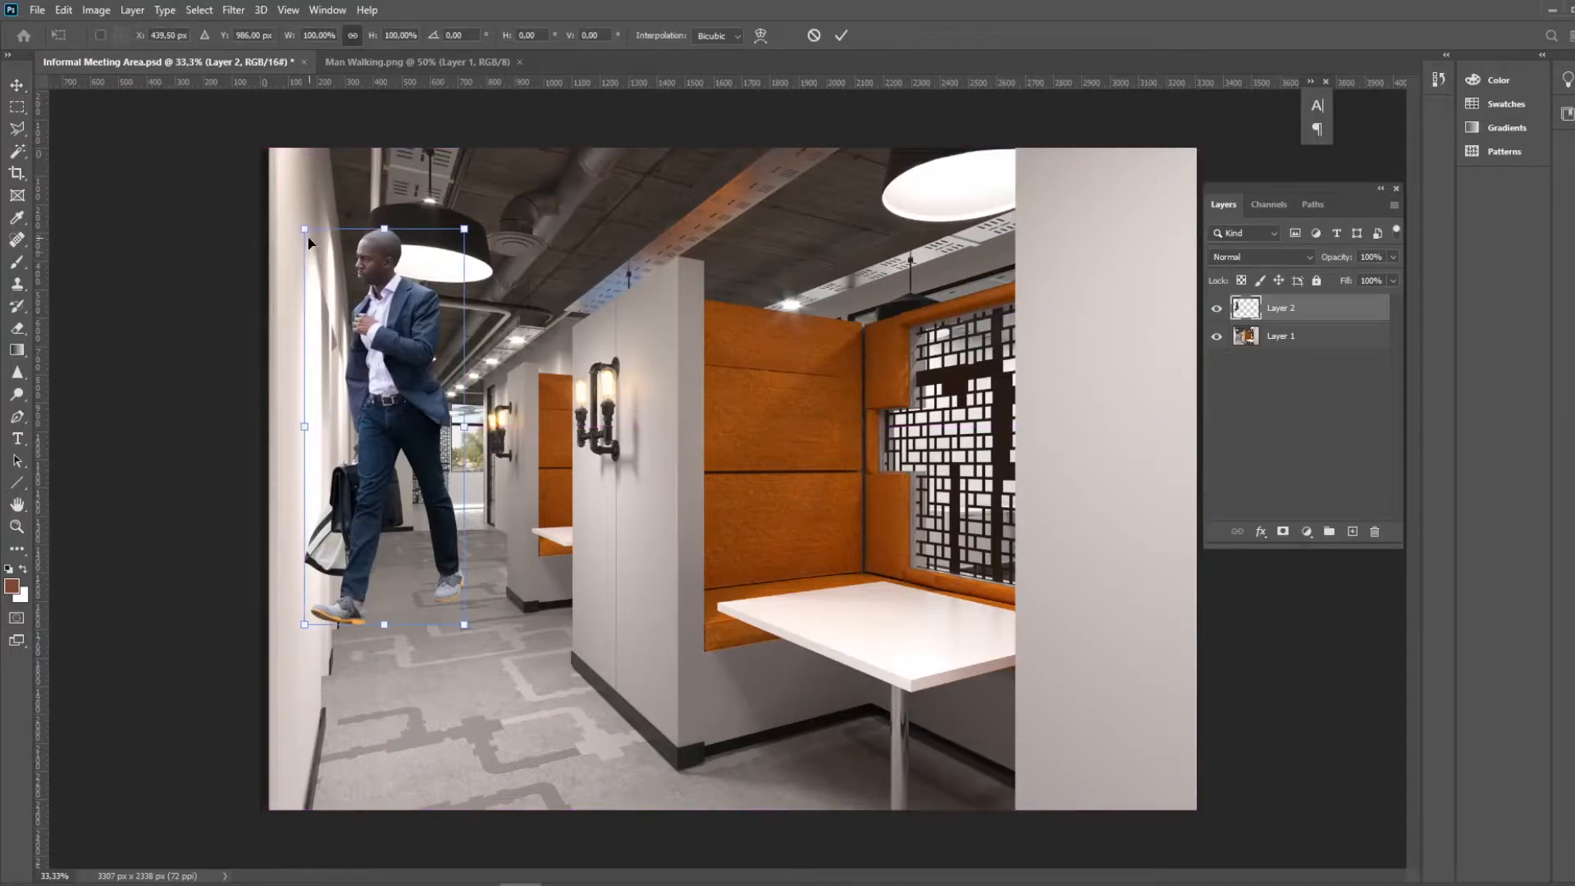
pyautogui.moveTo(302, 230); pyautogui.dragTo(402, 420)
pyautogui.press('Return')
pyautogui.moveTo(443, 507); pyautogui.dragTo(431, 491)
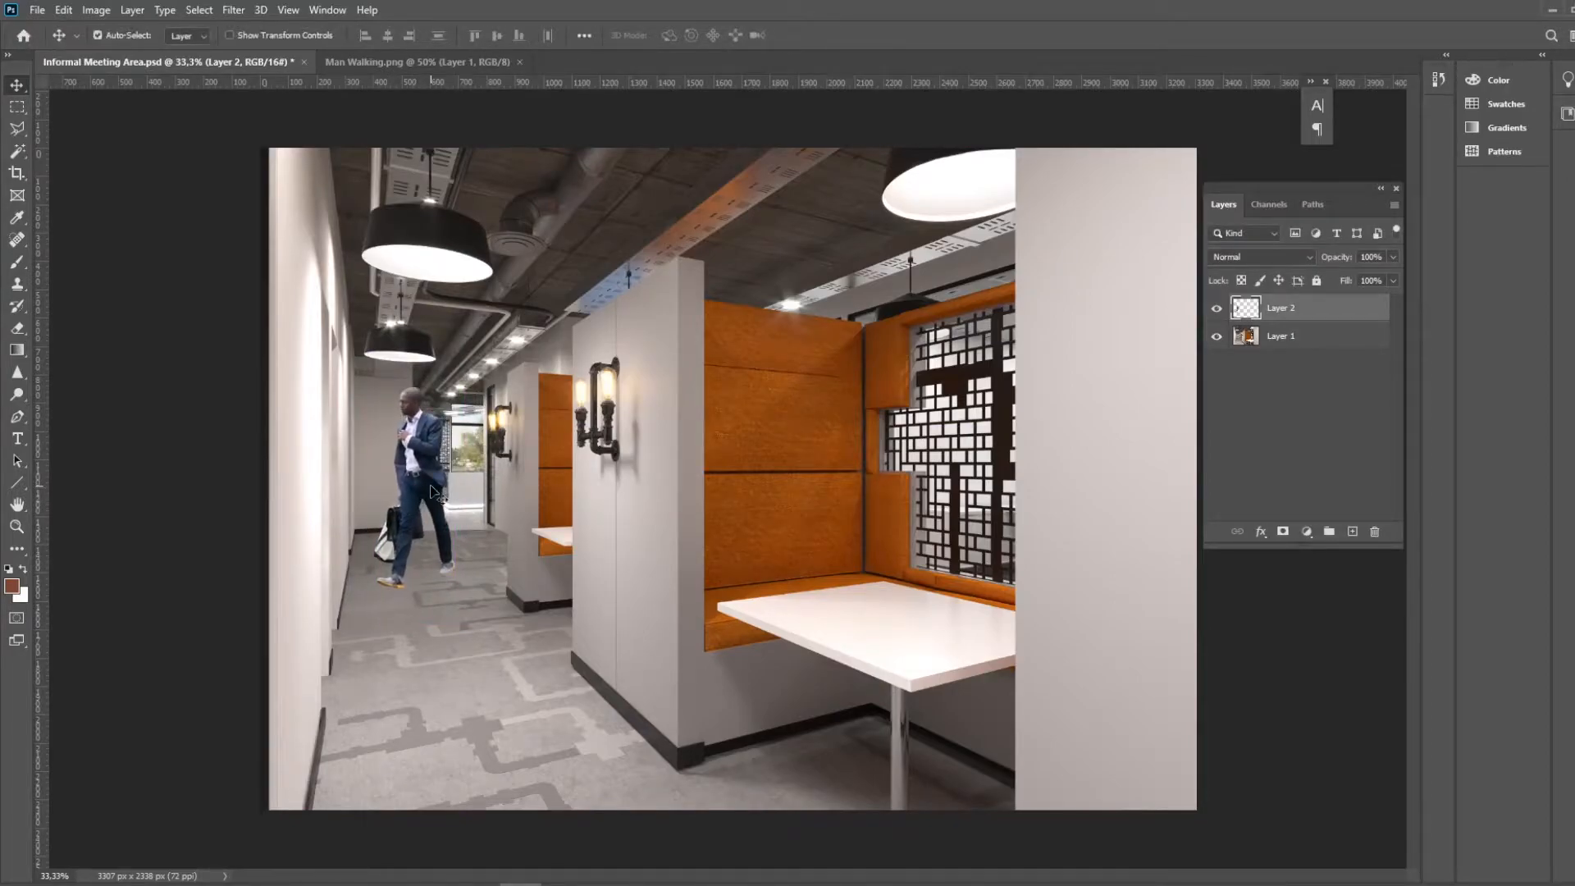
pyautogui.hotkey('ctrl', 't')
pyautogui.moveTo(375, 389); pyautogui.dragTo(383, 405)
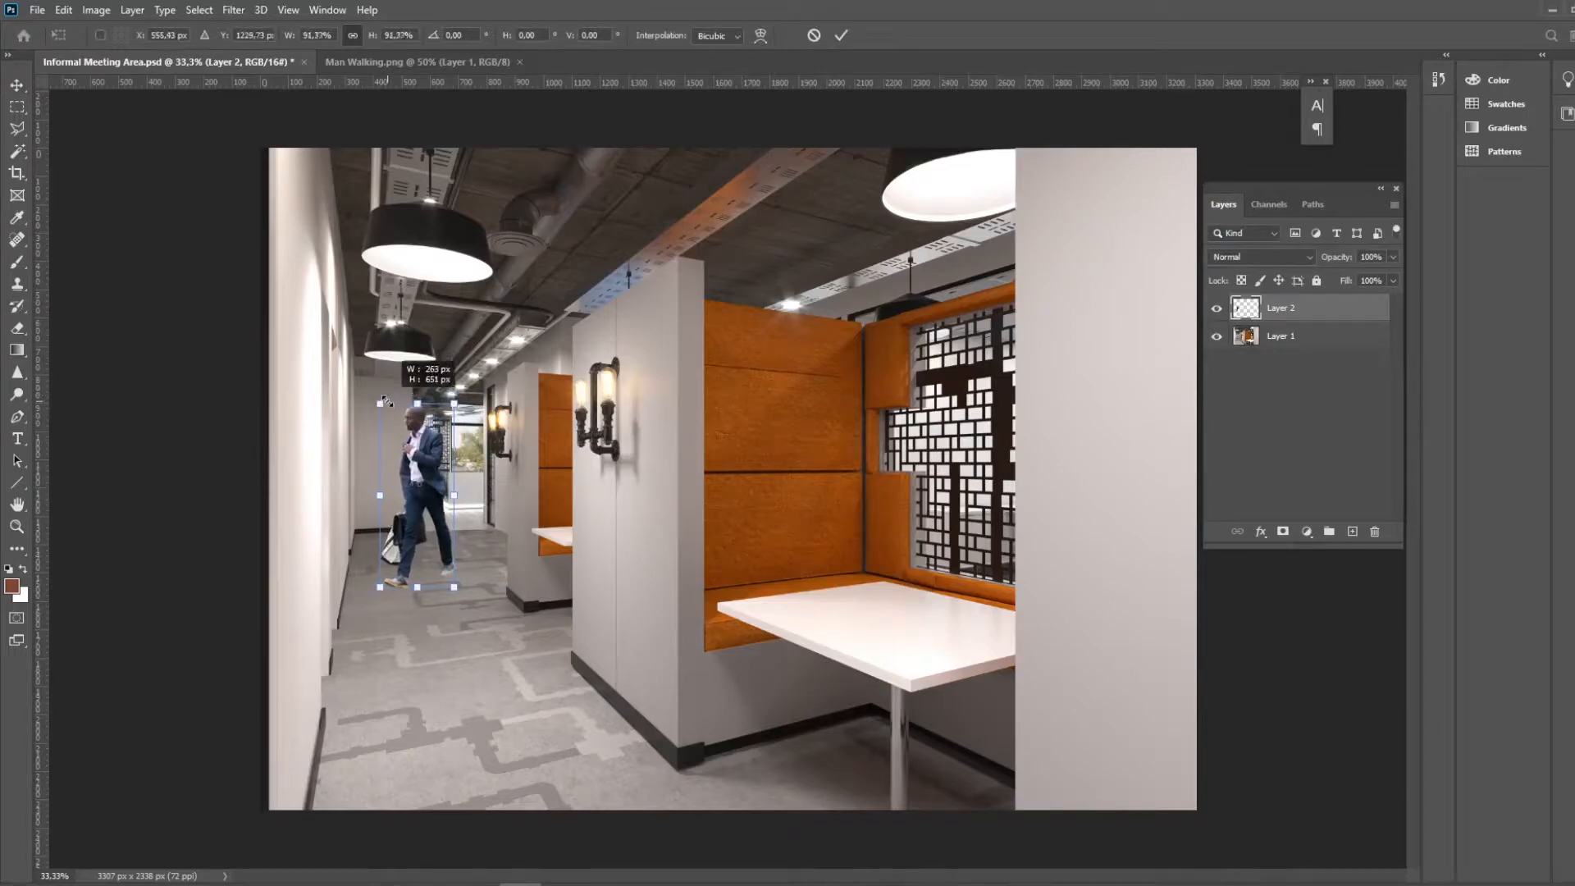
pyautogui.press('Return')
# Flip the walking man horizontally and rotate him slightly counter-clockwise so that he stands upright on the corridor floor
pyautogui.hotkey('ctrl', 't')
pyautogui.rightClick(430, 427)
pyautogui.click(476, 715)
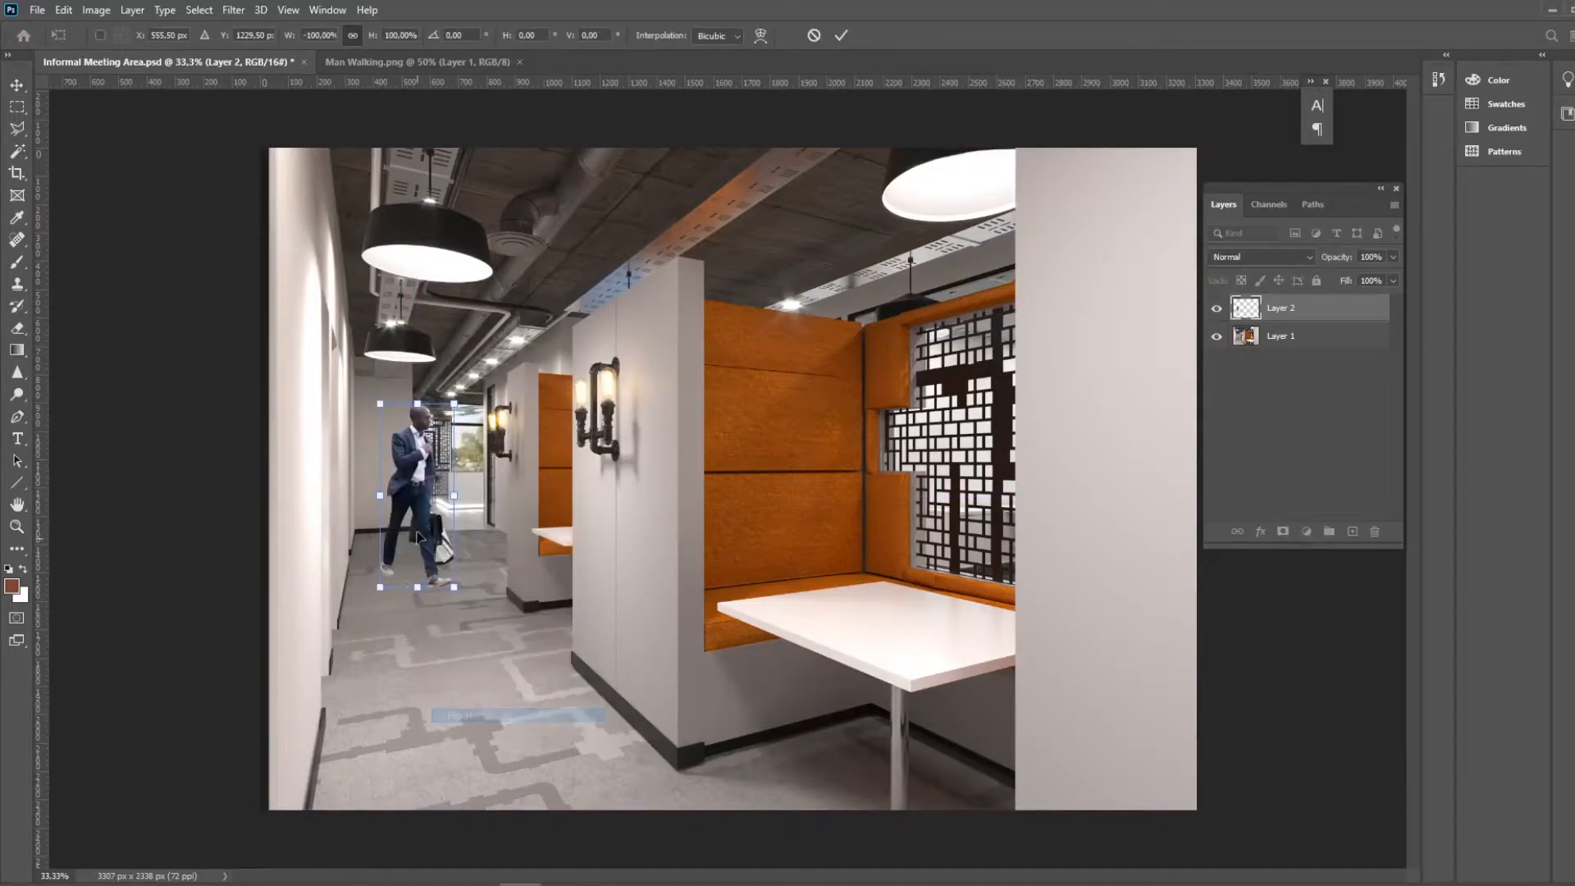
pyautogui.press('Return')
pyautogui.moveTo(421, 482); pyautogui.dragTo(420, 482)
pyautogui.hotkey('ctrl', 't')
pyautogui.moveTo(513, 458); pyautogui.dragTo(506, 454)
pyautogui.press('Return')
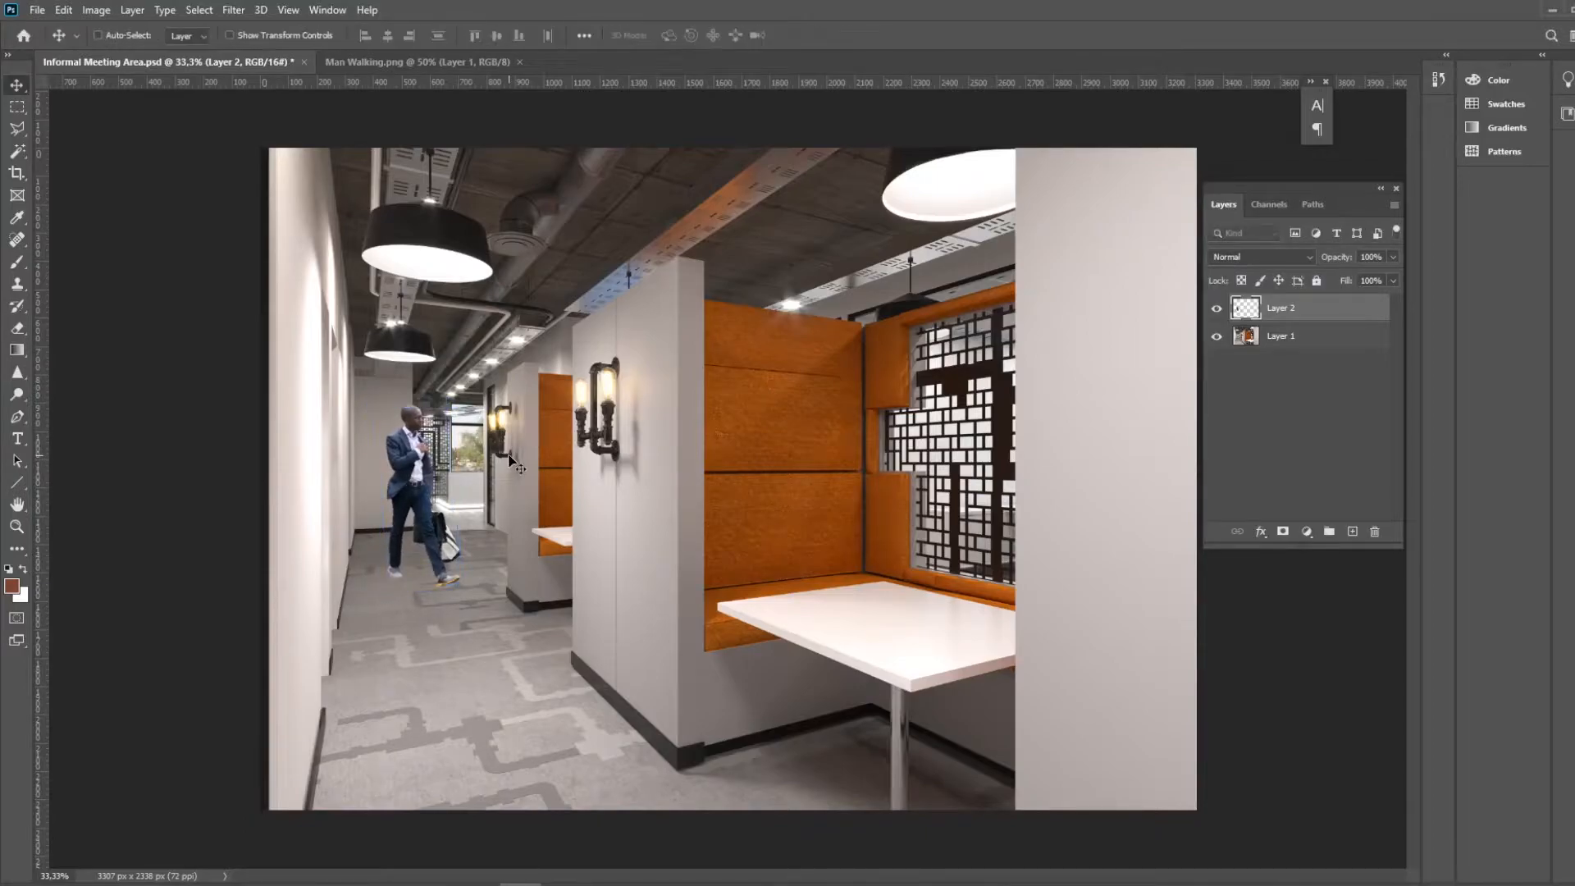
# Apply a Perspective transform to the walking man that slightly narrows the top of the figure
pyautogui.hotkey('ctrl', 't')
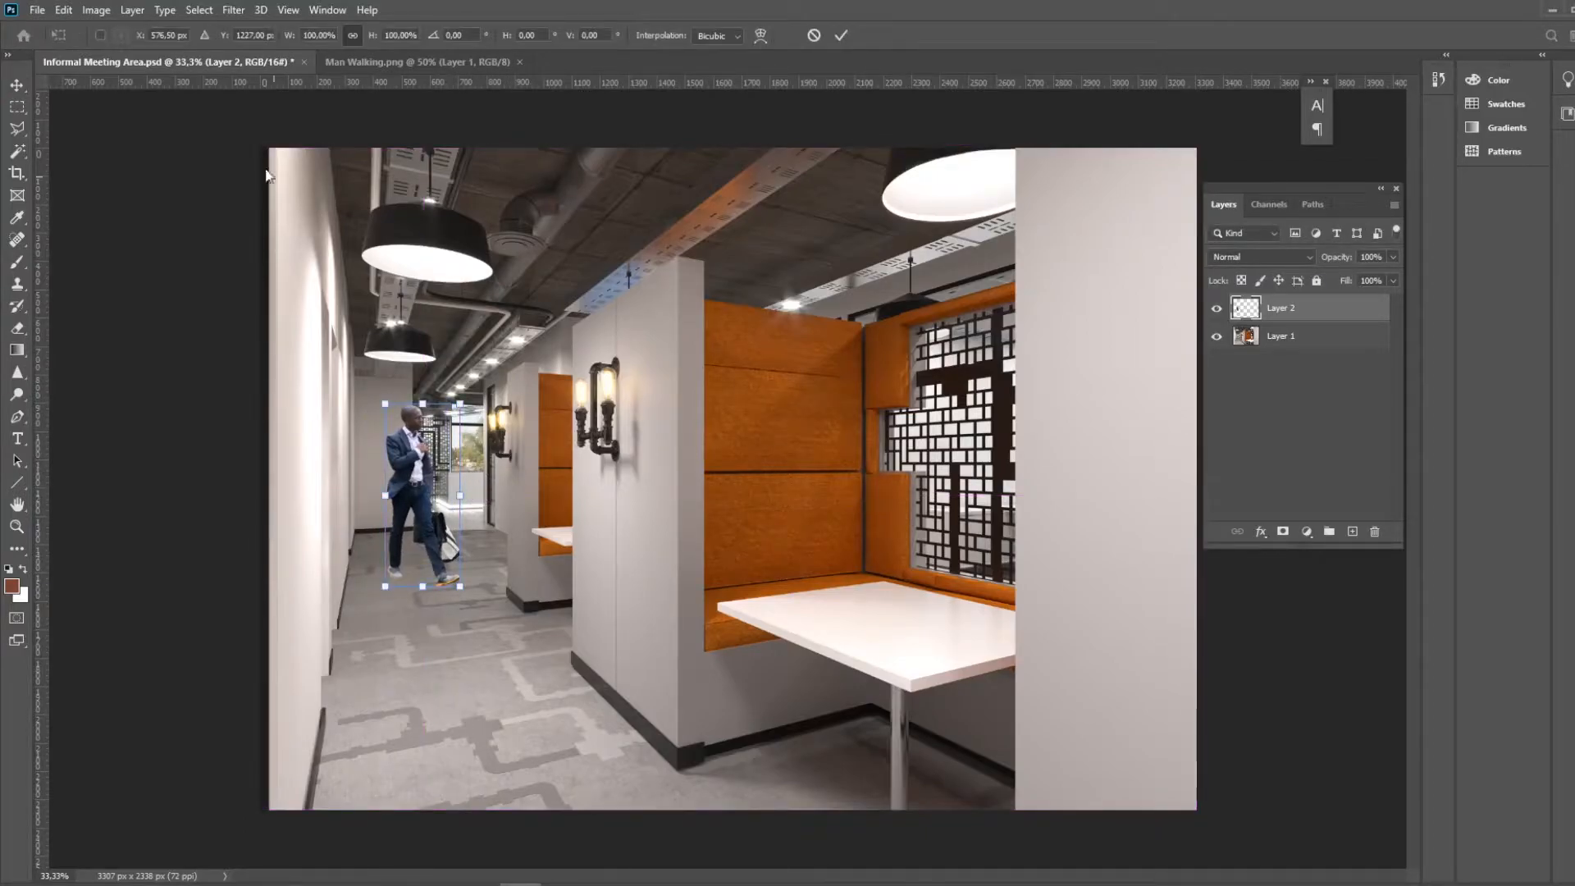
pyautogui.press('Escape')
pyautogui.click(63, 9)
pyautogui.moveTo(158, 401)
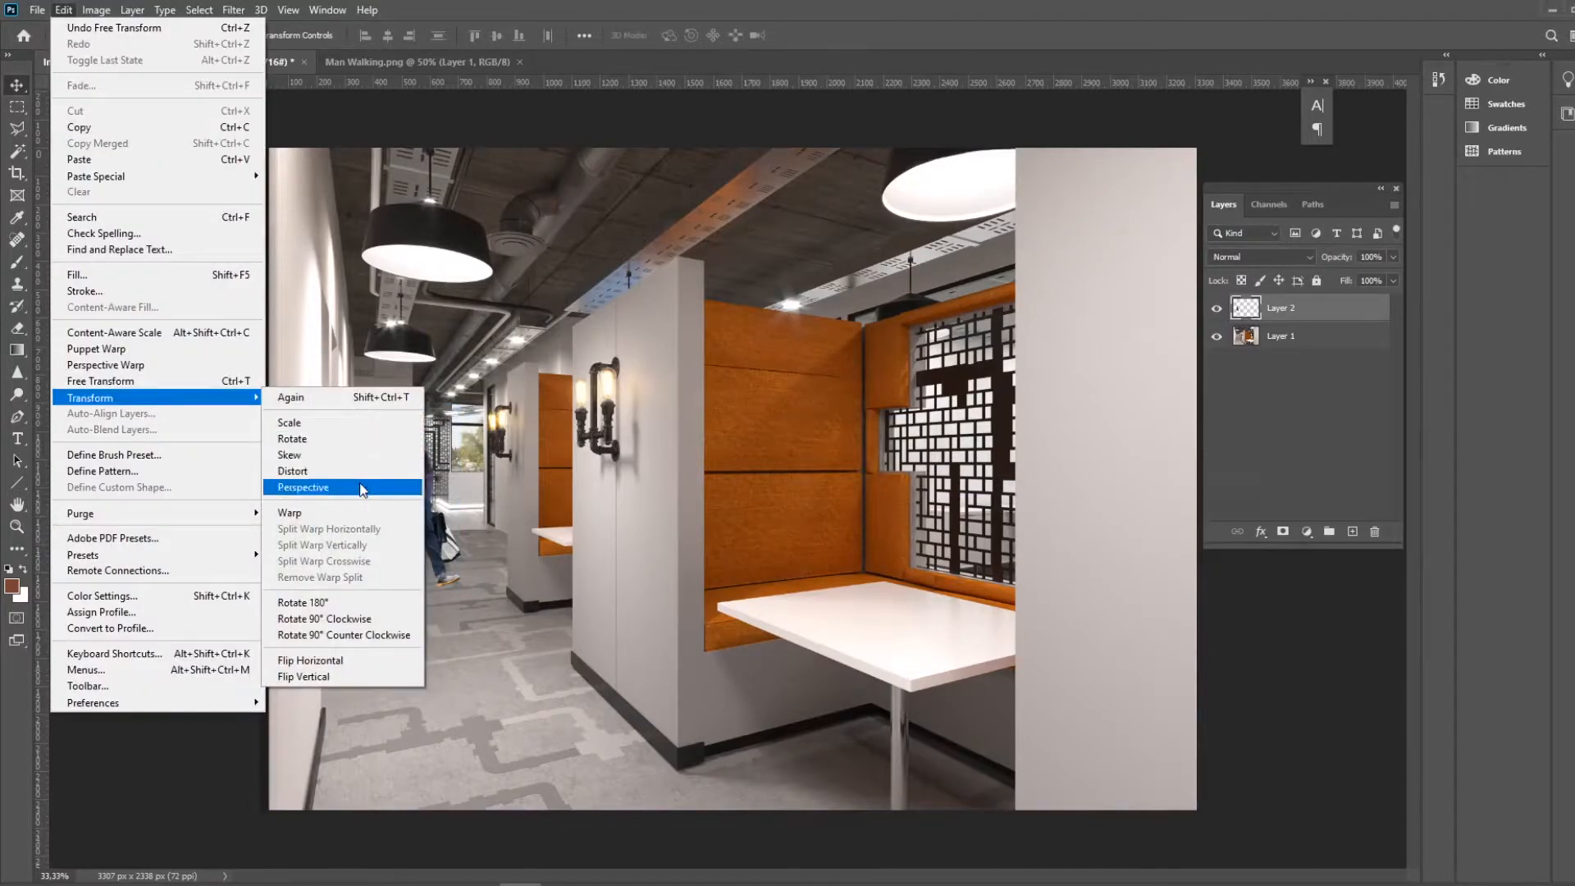
pyautogui.click(305, 487)
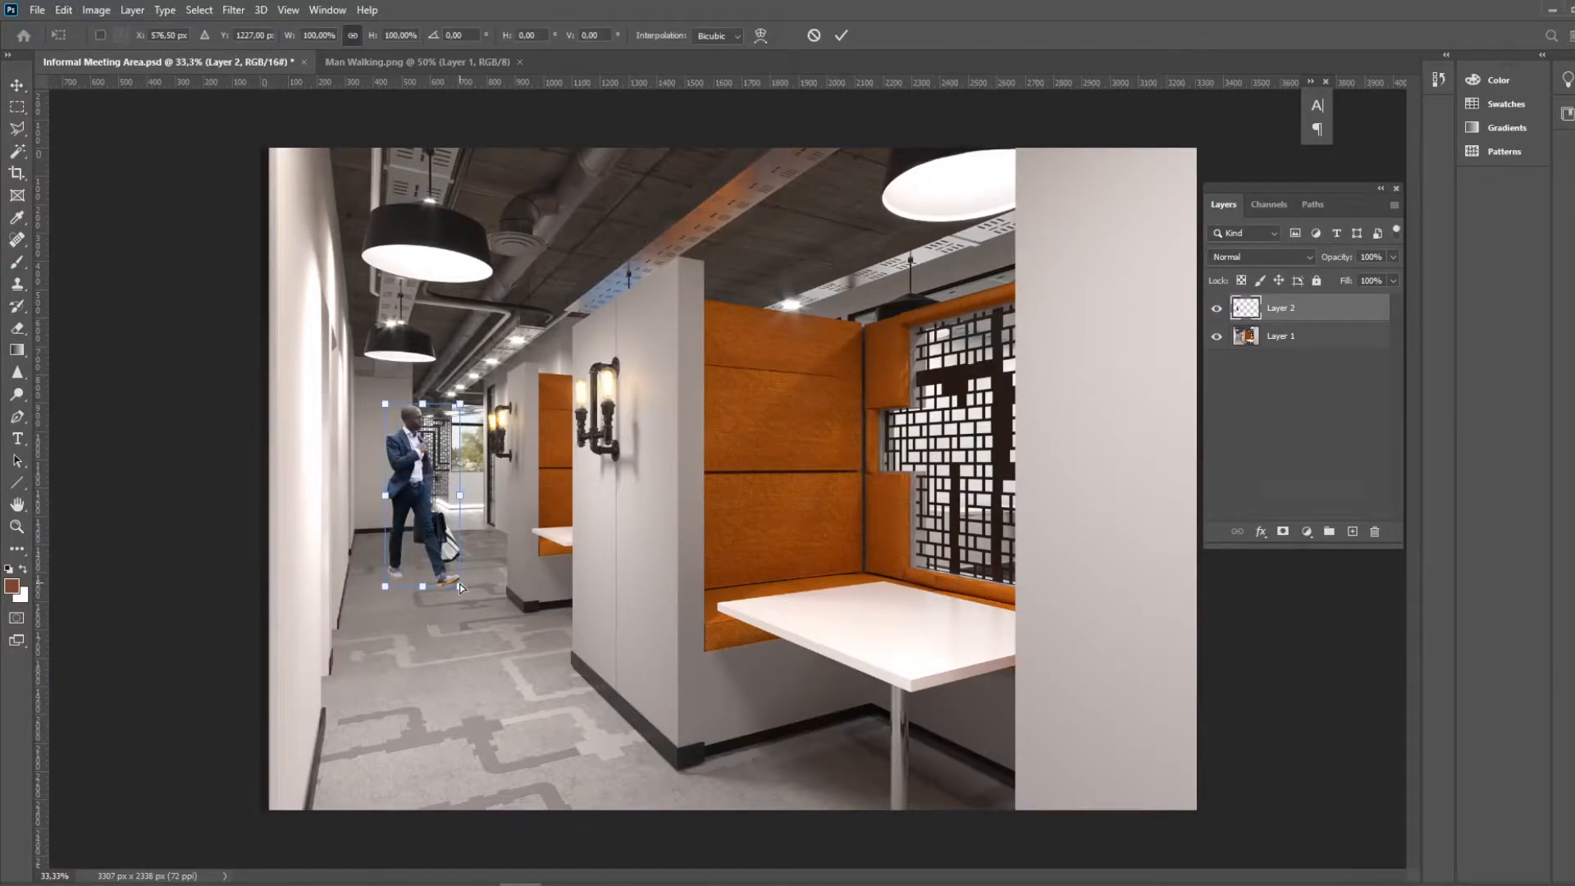
pyautogui.moveTo(460, 584); pyautogui.dragTo(461, 582)
pyautogui.hotkey('ctrl', 'z')
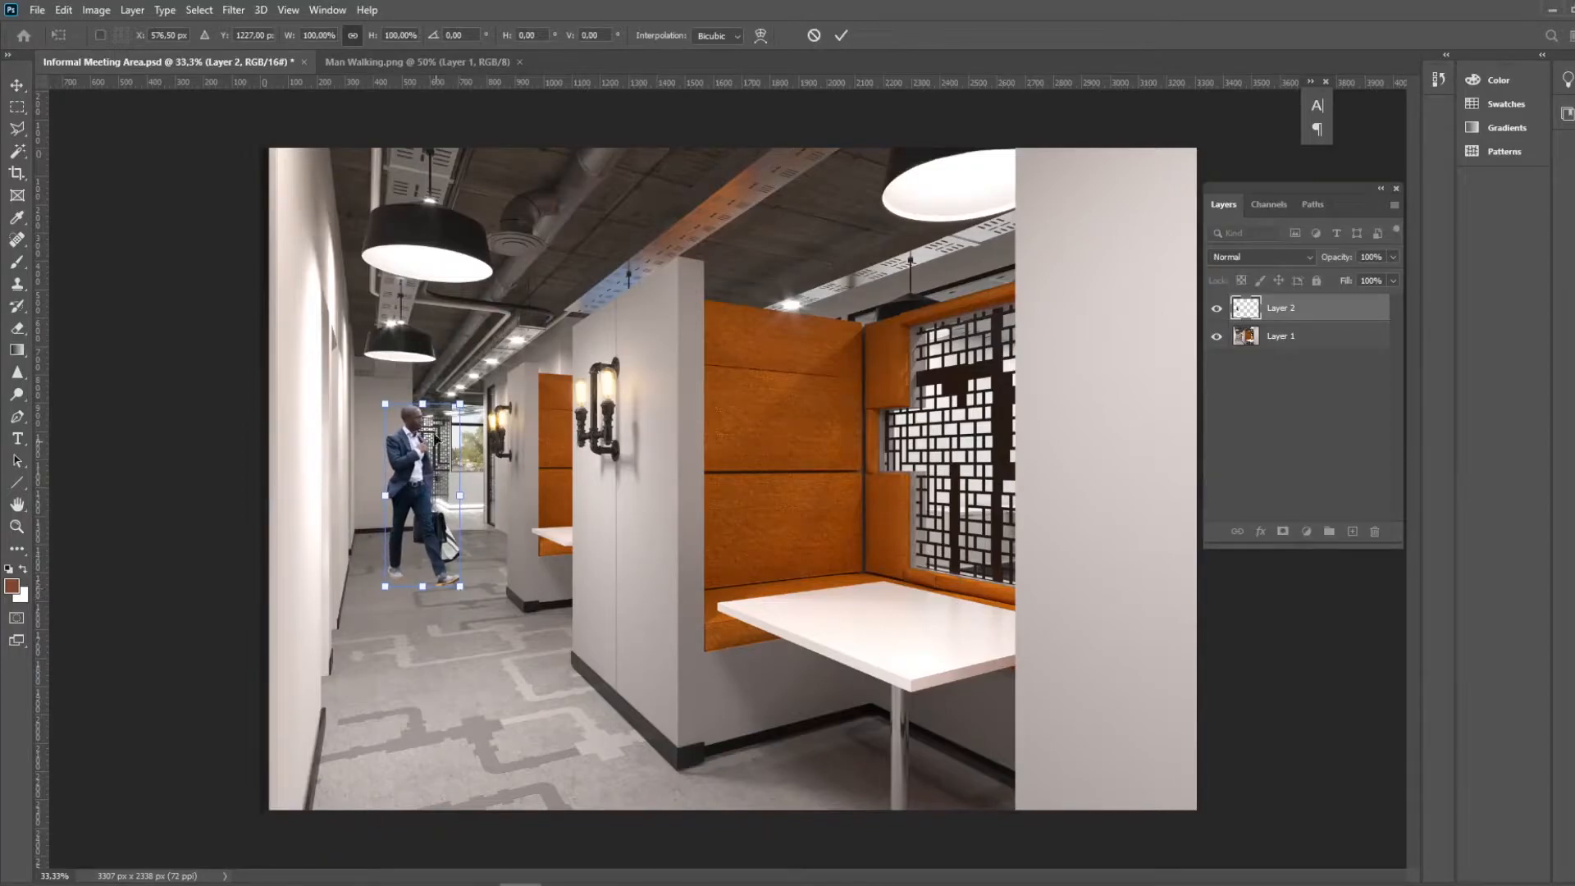
pyautogui.moveTo(458, 409); pyautogui.dragTo(456, 409)
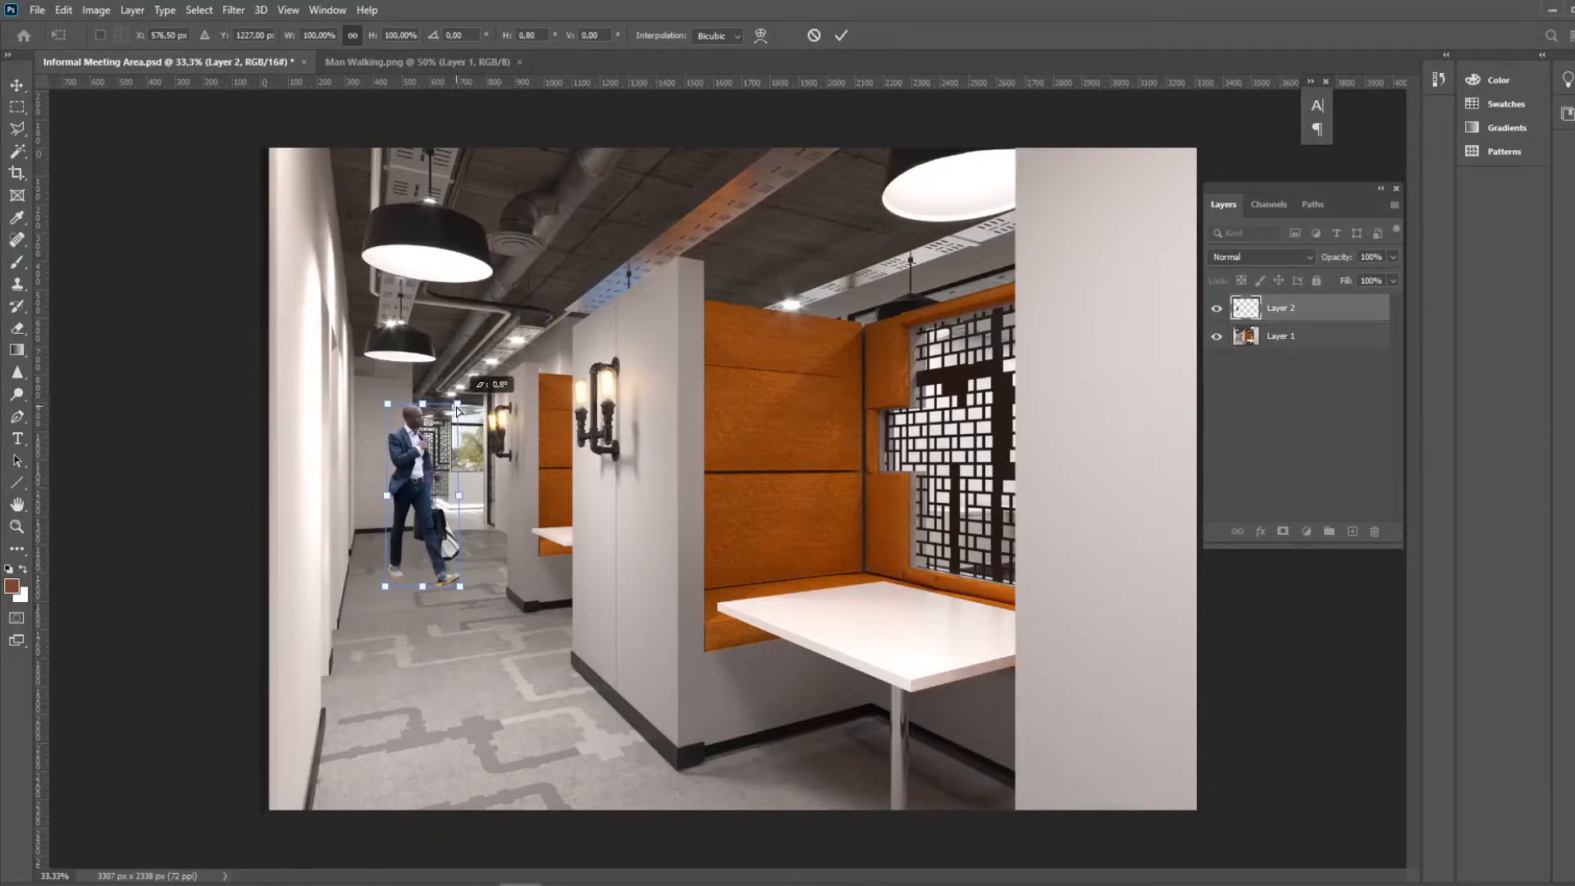
pyautogui.press('Return')
pyautogui.moveTo(416, 459); pyautogui.dragTo(410, 464)
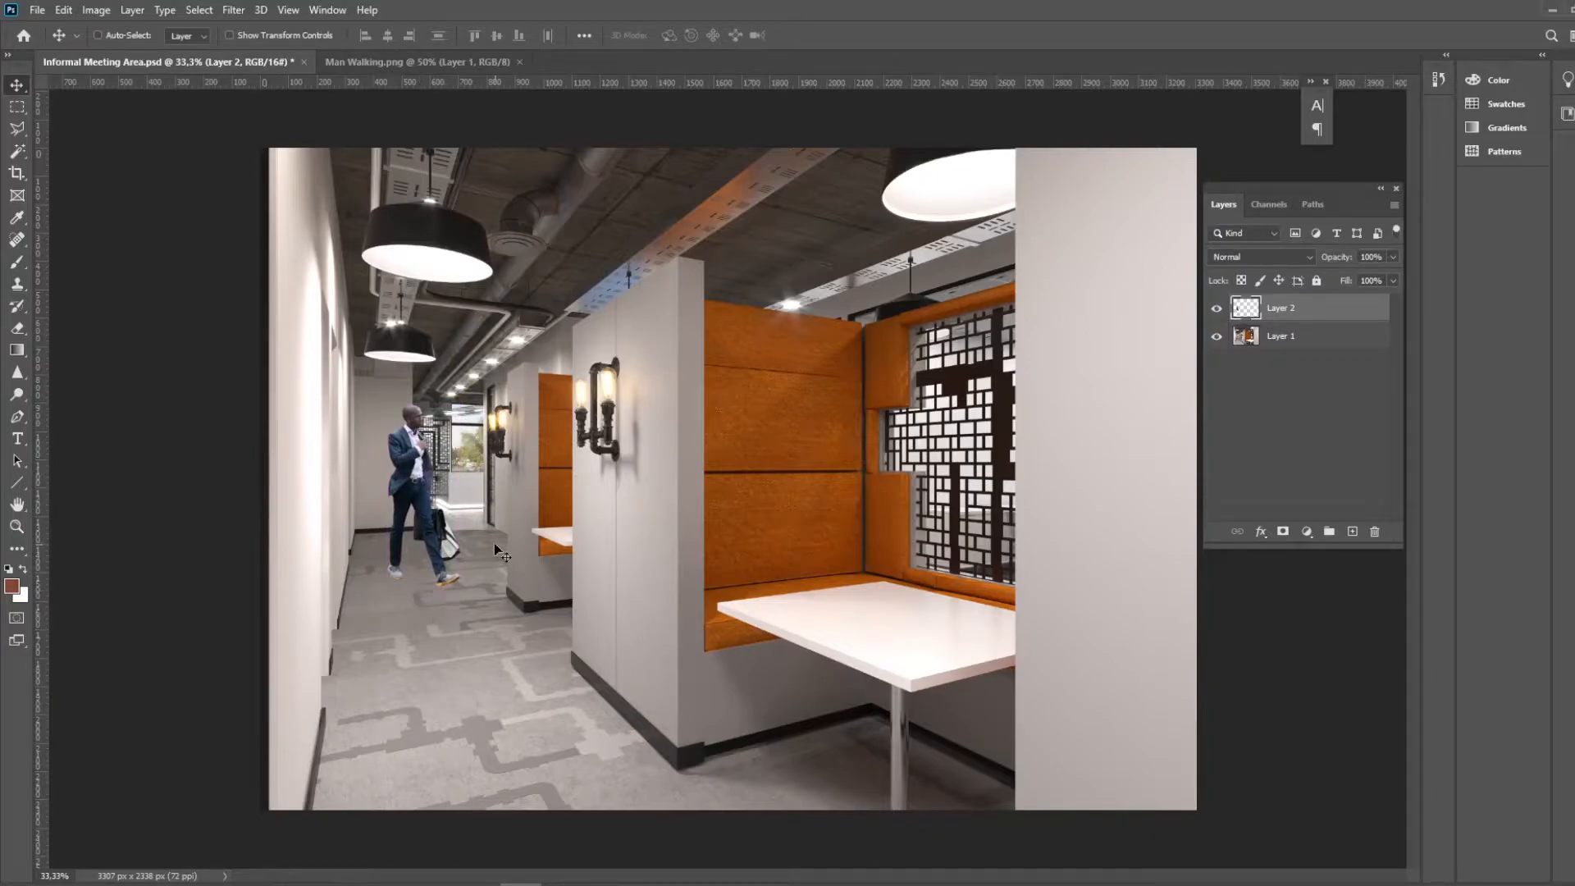
pyautogui.click(421, 474)
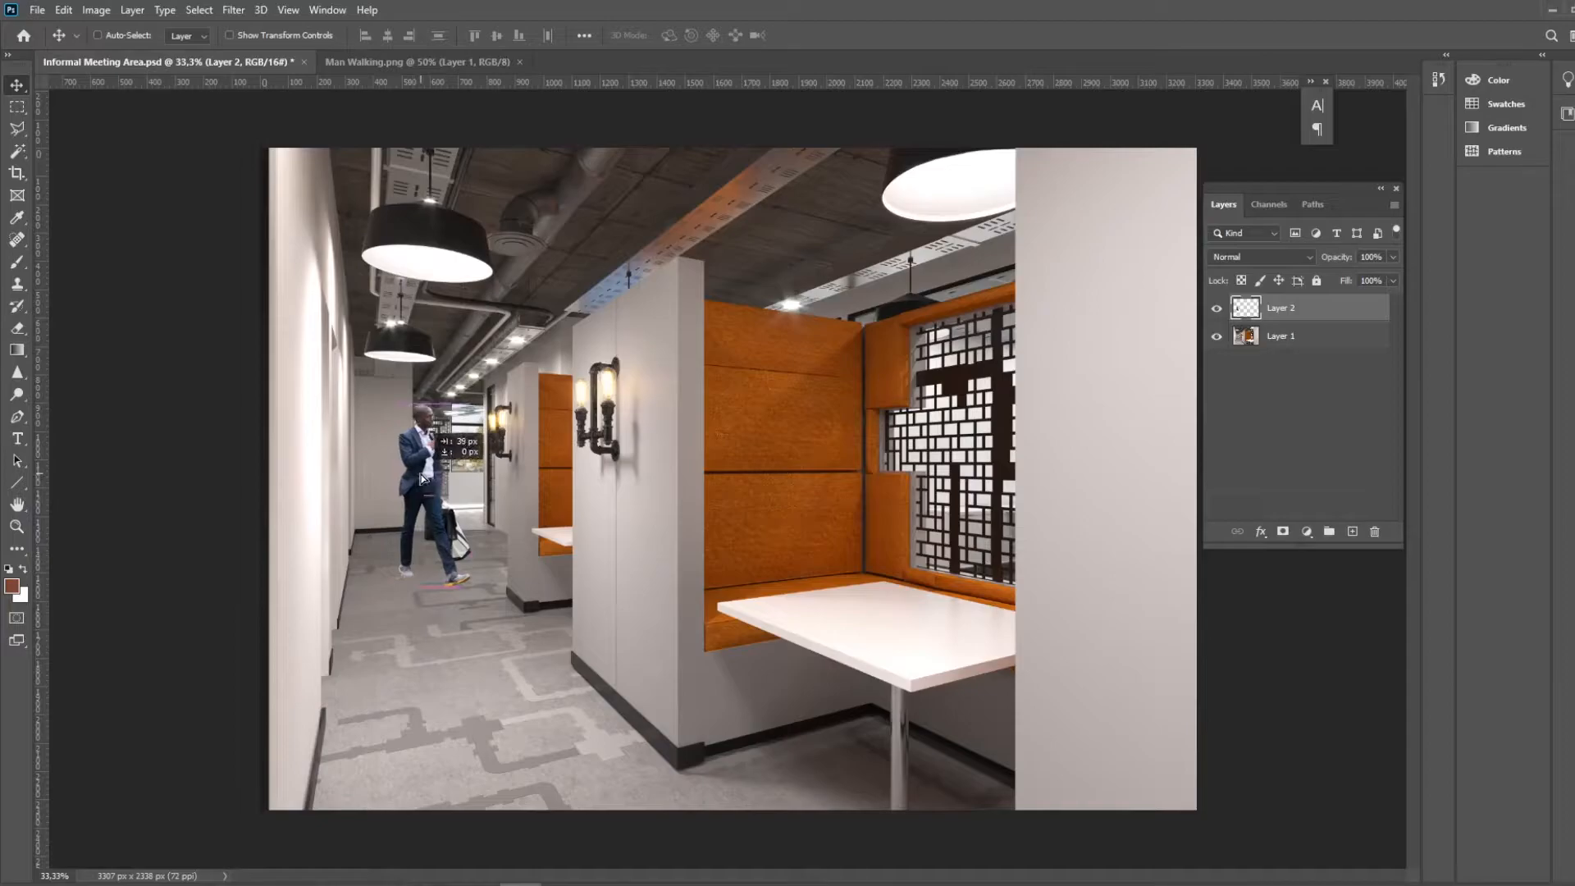
pyautogui.click(244, 10)
pyautogui.click(462, 8)
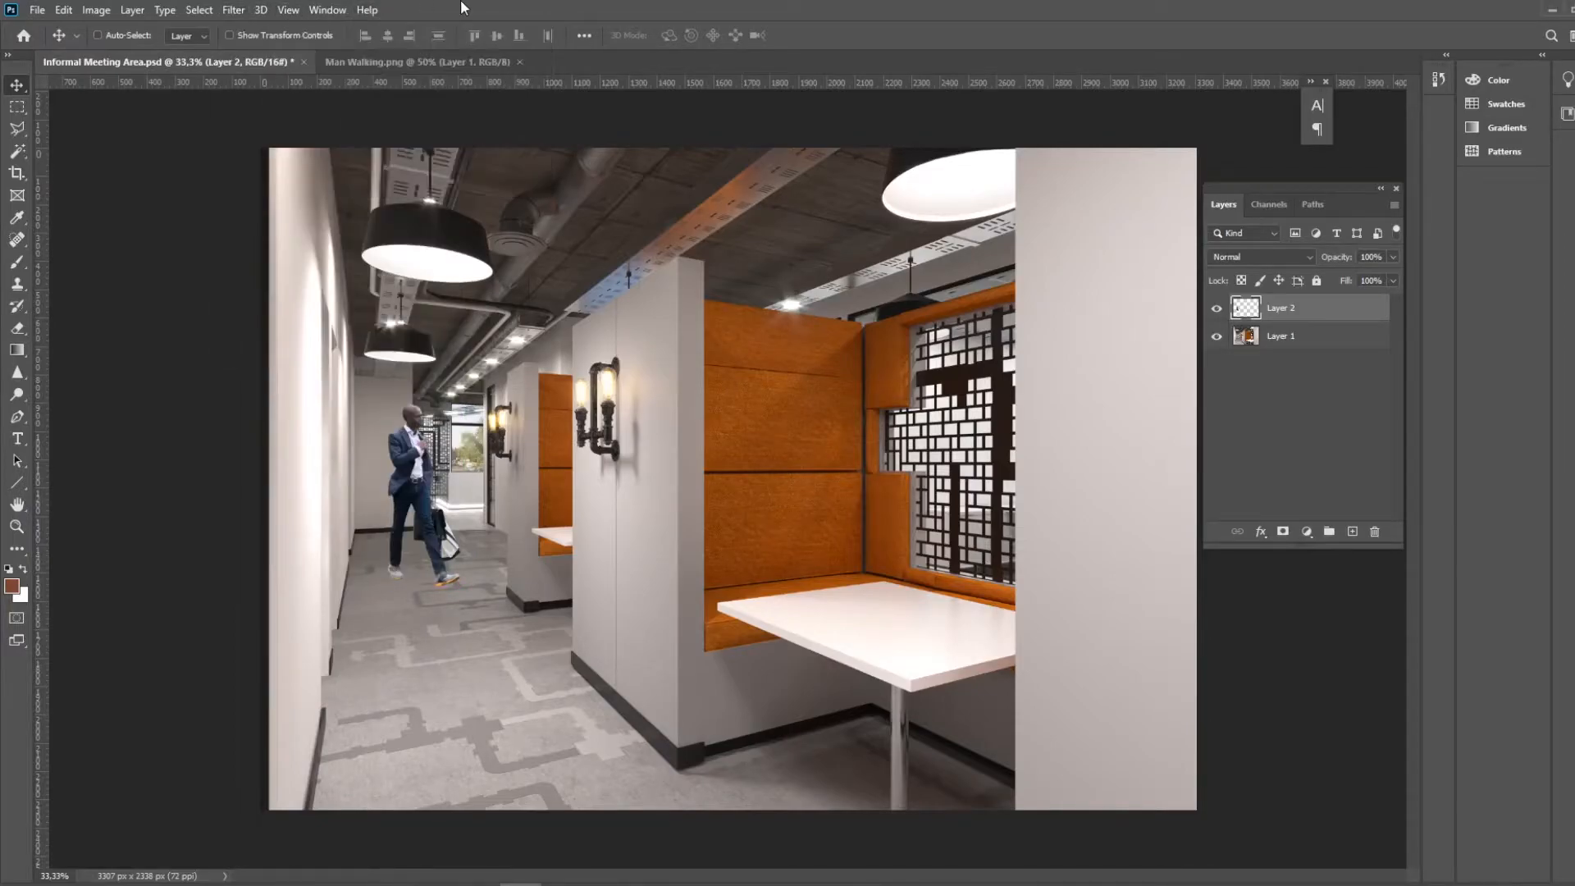
# Apply a short-distance Motion Blur to the walking man's layer at an angle of -57°
pyautogui.click(234, 9)
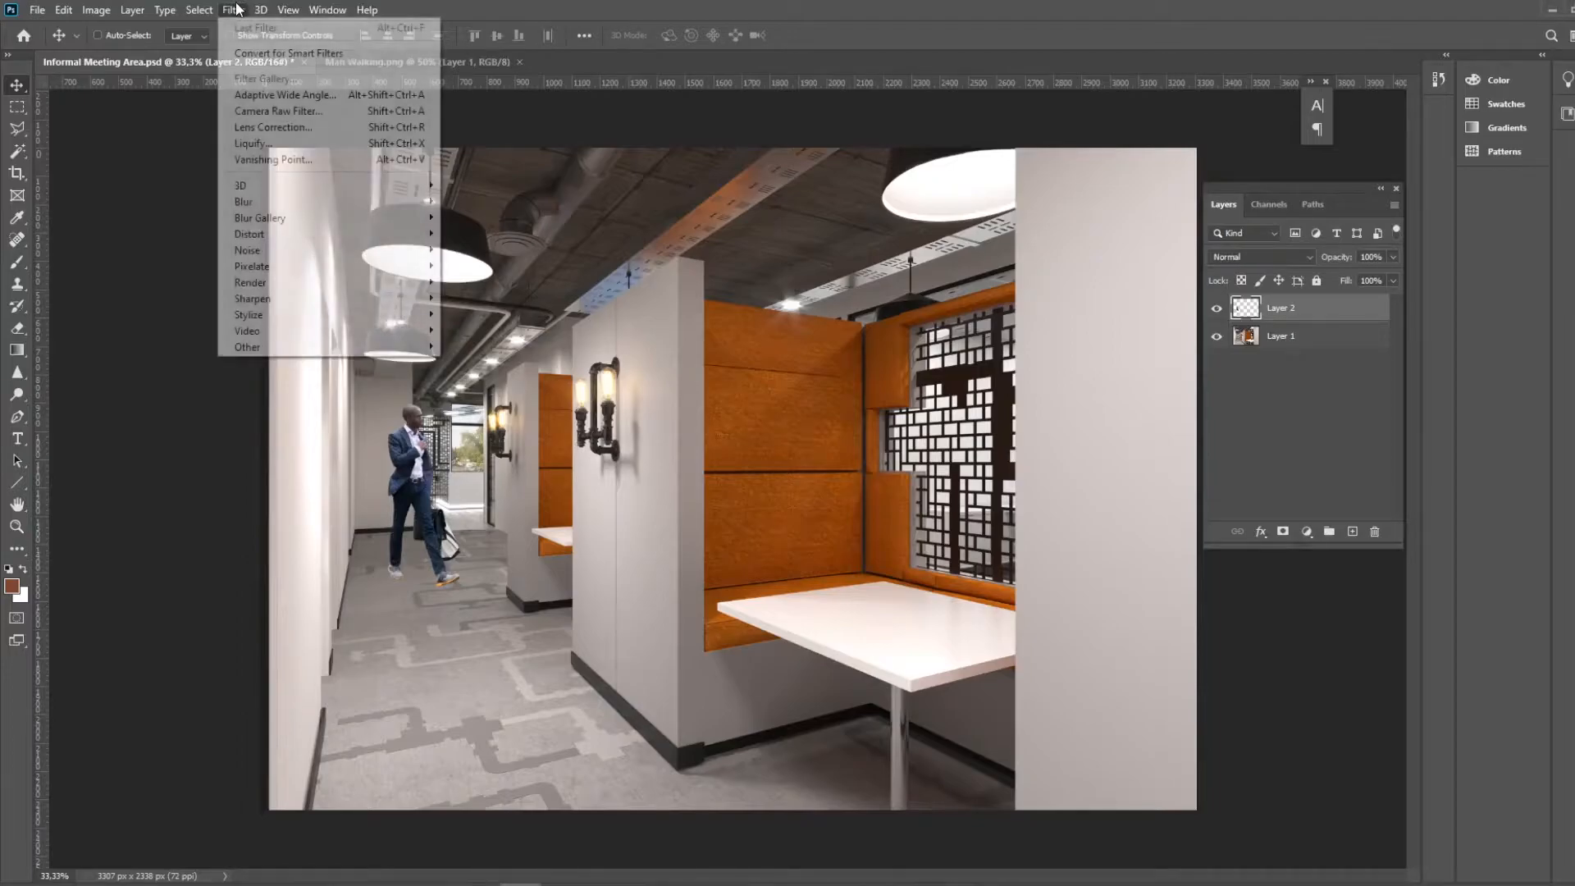
pyautogui.moveTo(259, 205)
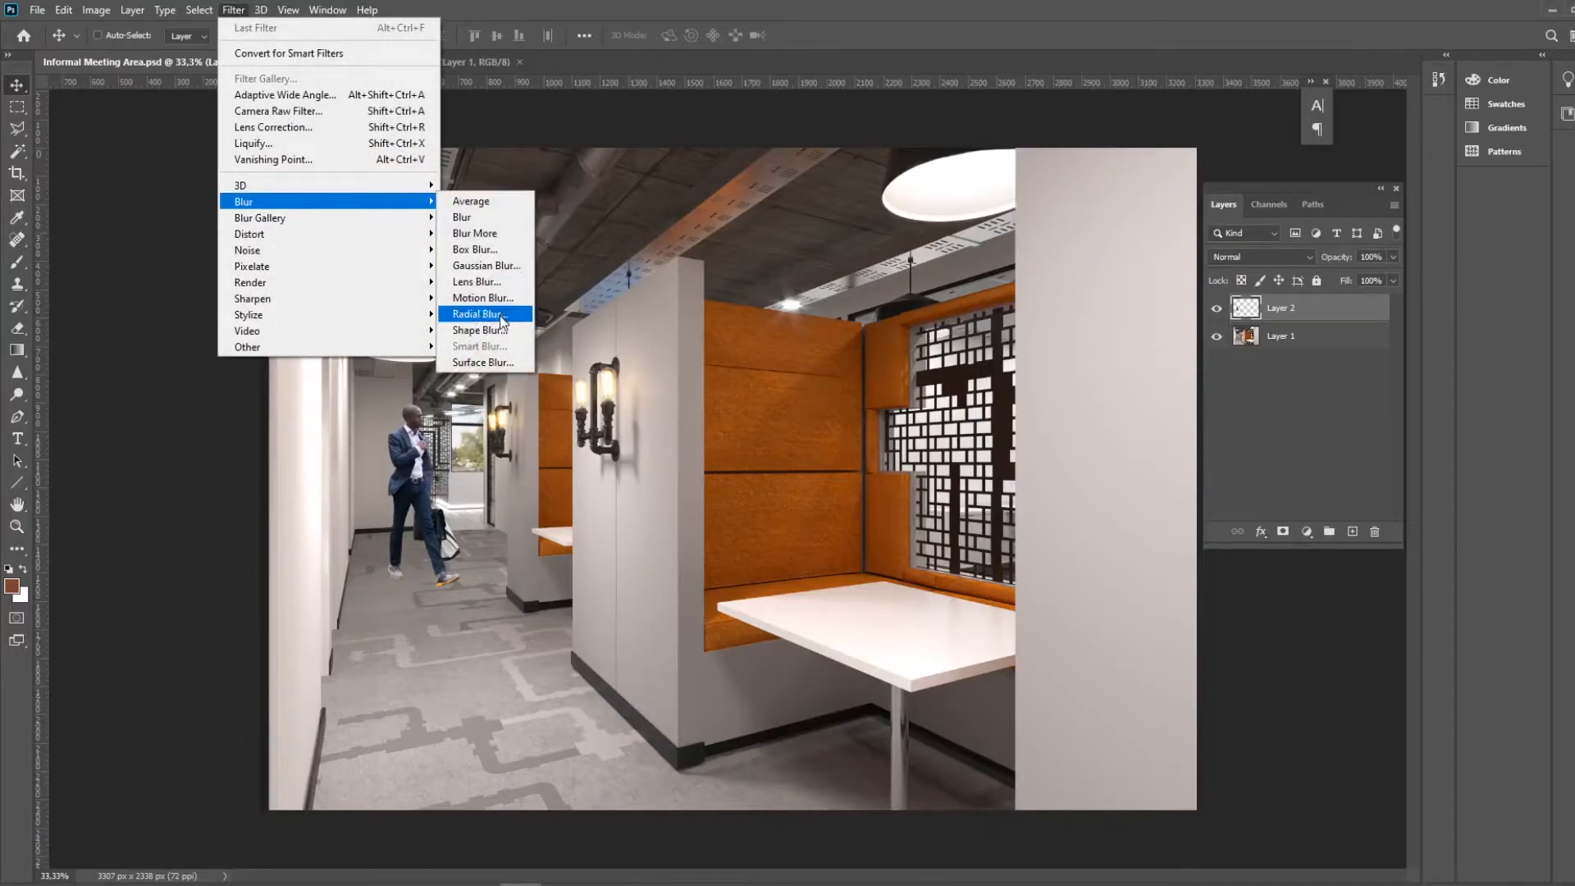
pyautogui.click(493, 300)
pyautogui.moveTo(1244, 104); pyautogui.dragTo(585, 275)
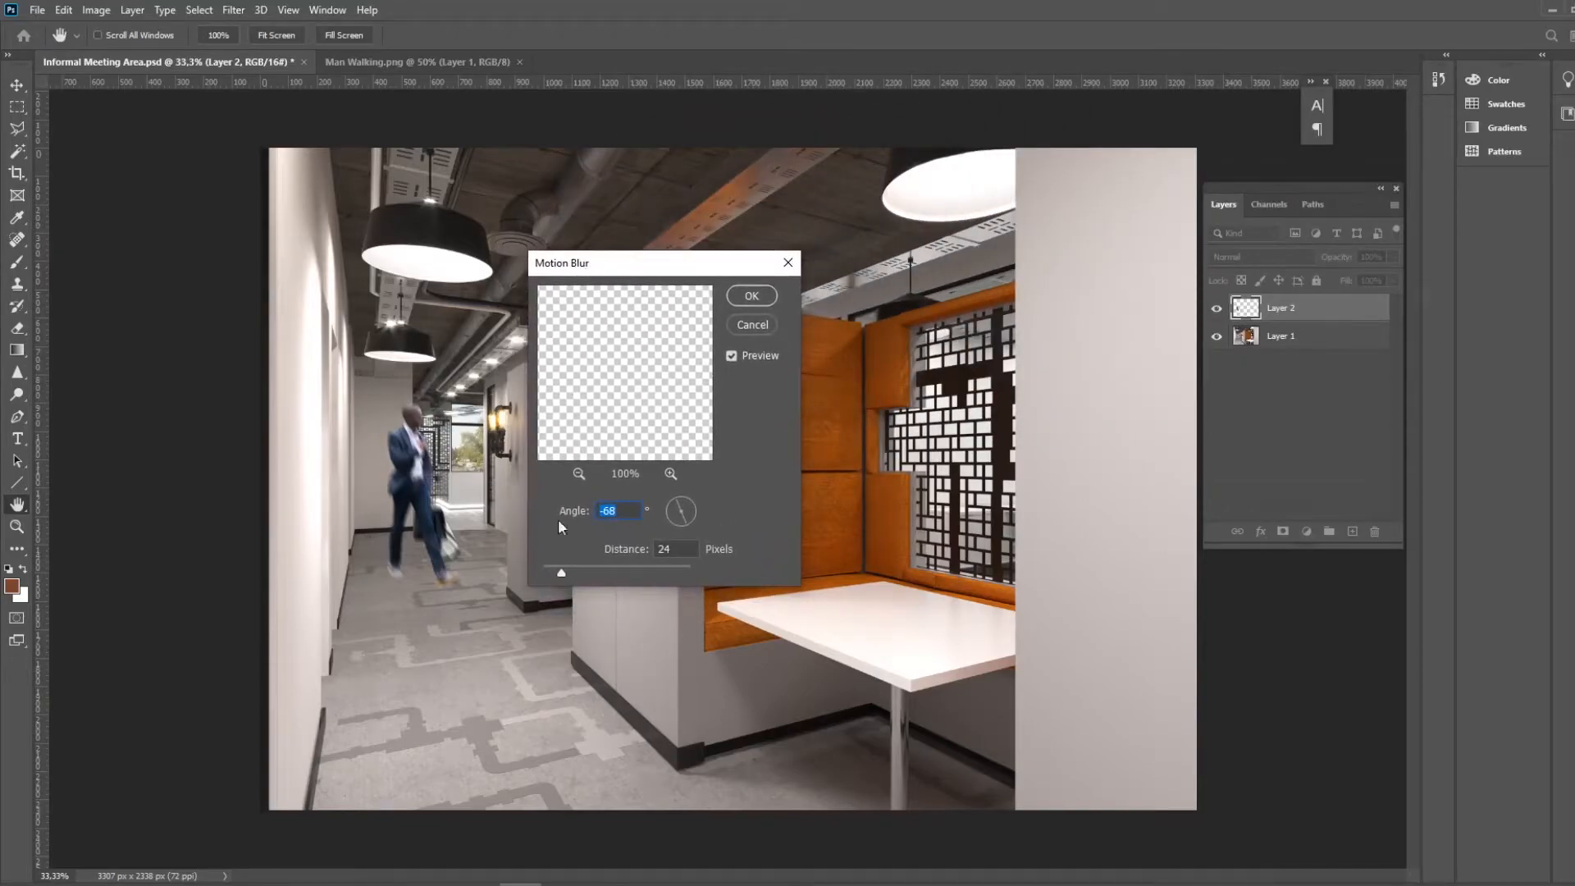
pyautogui.click(696, 519)
pyautogui.click(693, 509)
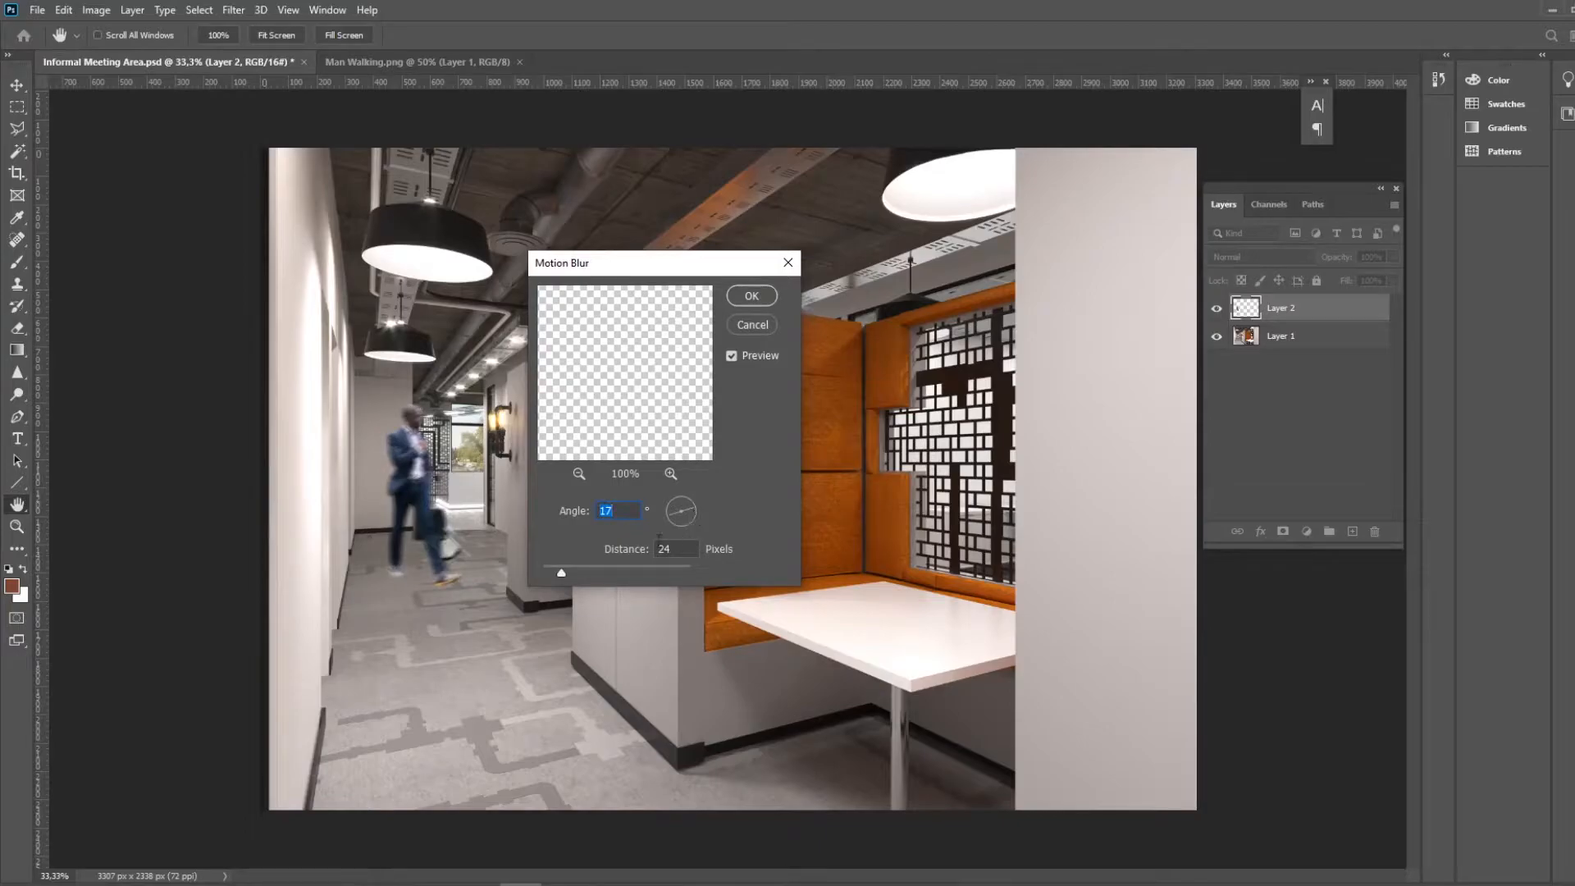
pyautogui.moveTo(562, 573)
pyautogui.mouseDown()
pyautogui.moveTo(609, 570)
pyautogui.moveTo(544, 573)
pyautogui.mouseUp()
pyautogui.click(561, 571)
pyautogui.moveTo(557, 572); pyautogui.dragTo(563, 573)
pyautogui.click(686, 520)
pyautogui.click(690, 524)
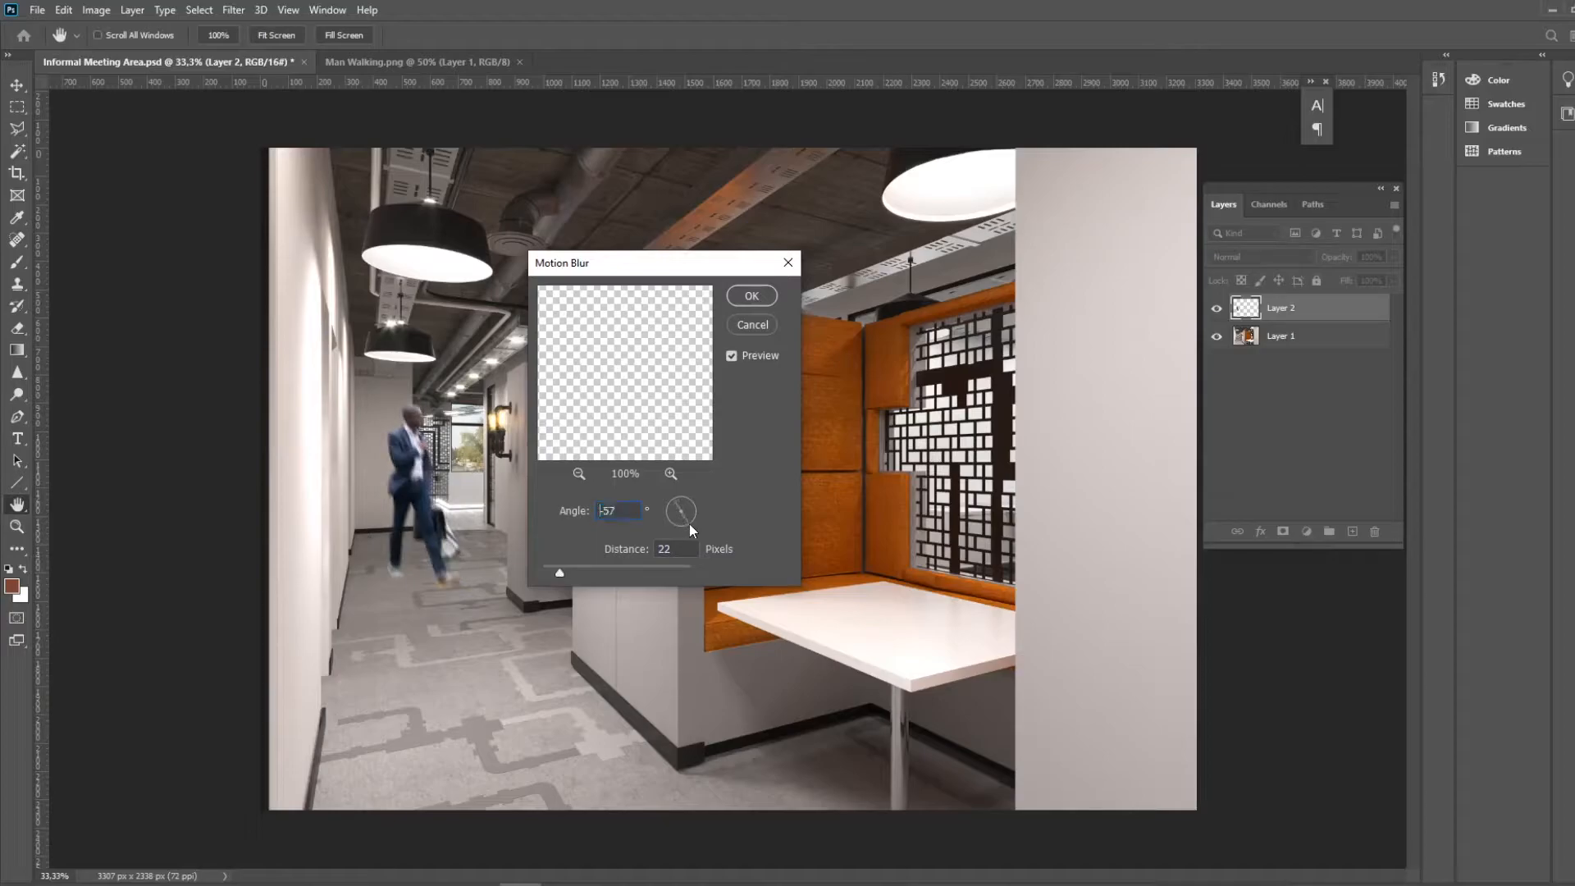
pyautogui.click(564, 574)
pyautogui.click(742, 297)
pyautogui.rightClick(387, 552)
pyautogui.click(433, 511)
pyautogui.moveTo(416, 472)
pyautogui.mouseDown()
pyautogui.moveTo(433, 471)
pyautogui.moveTo(417, 471)
pyautogui.mouseUp()
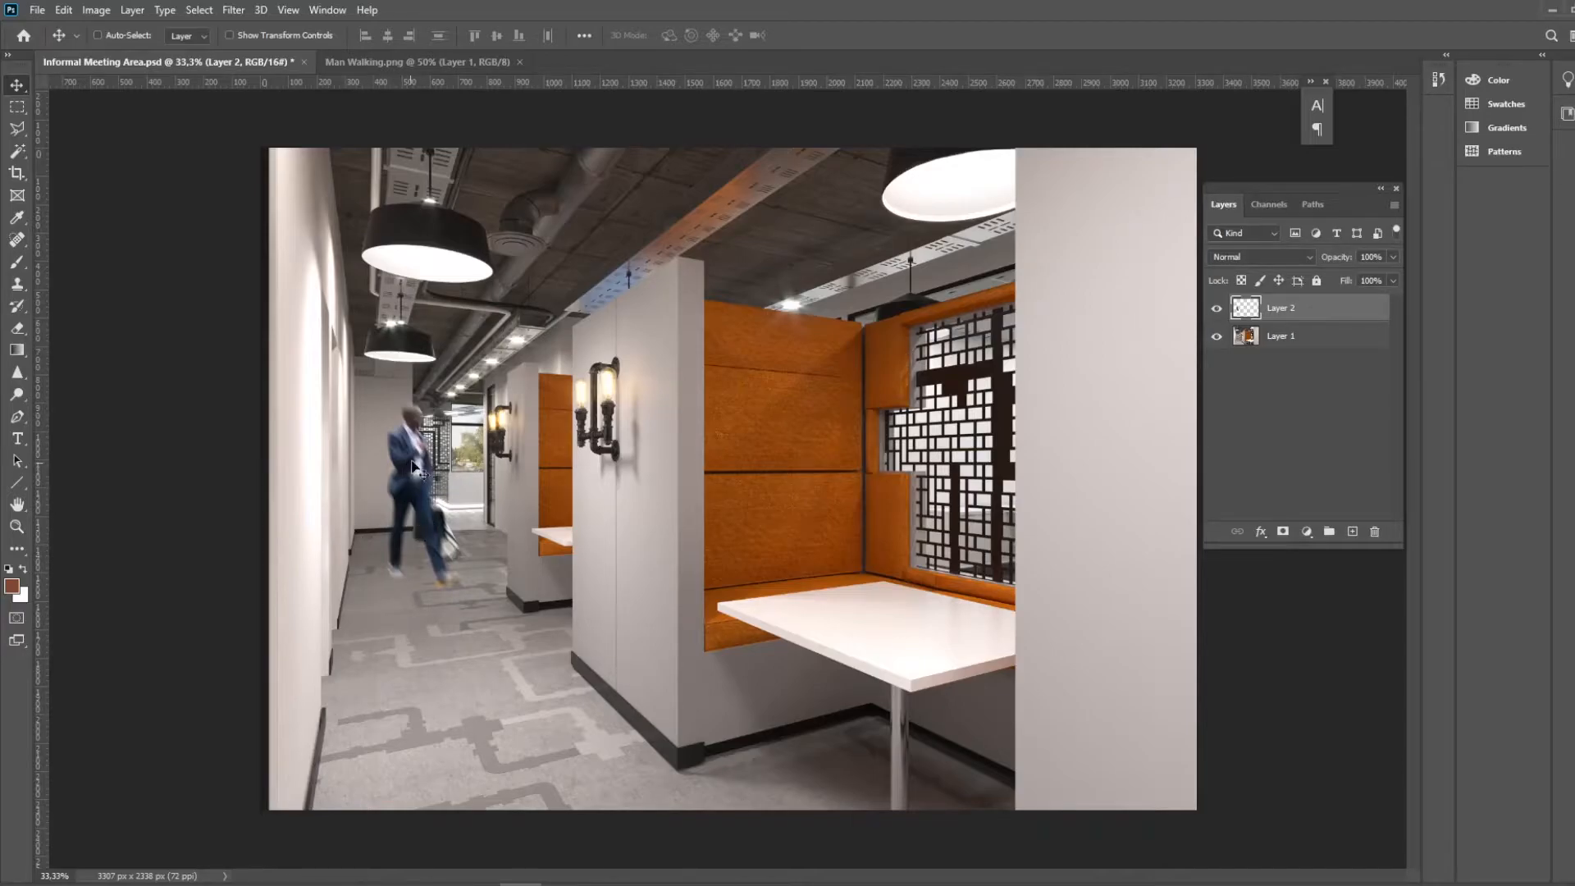
# Duplicate the walking man's layer, Layer 2, under the name Layer 2 copy
pyautogui.rightClick(1294, 311)
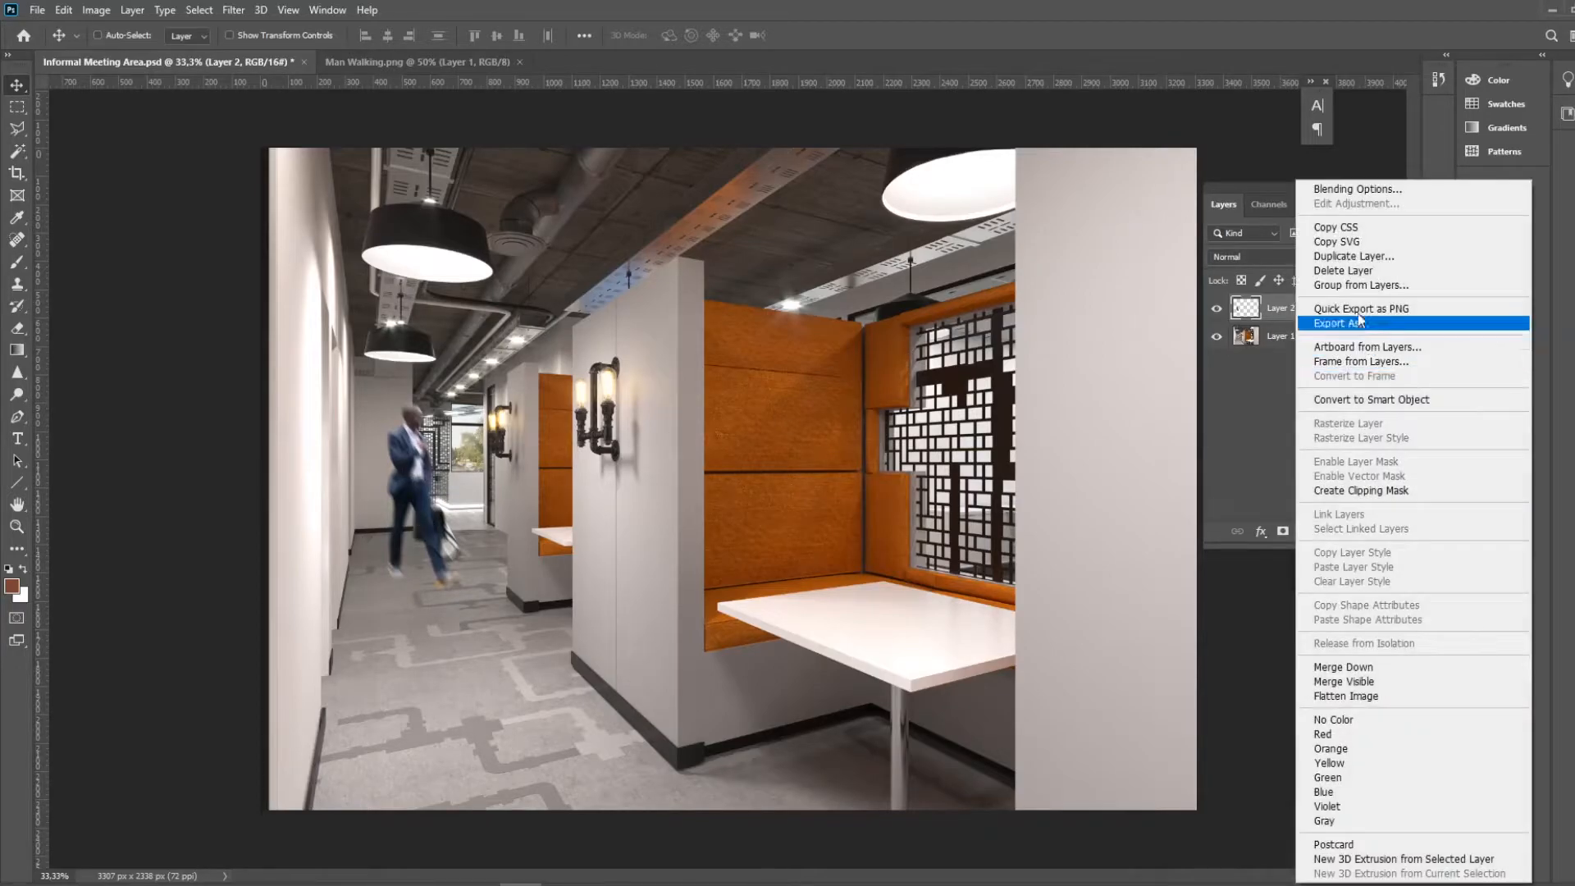
pyautogui.click(1355, 257)
pyautogui.click(953, 252)
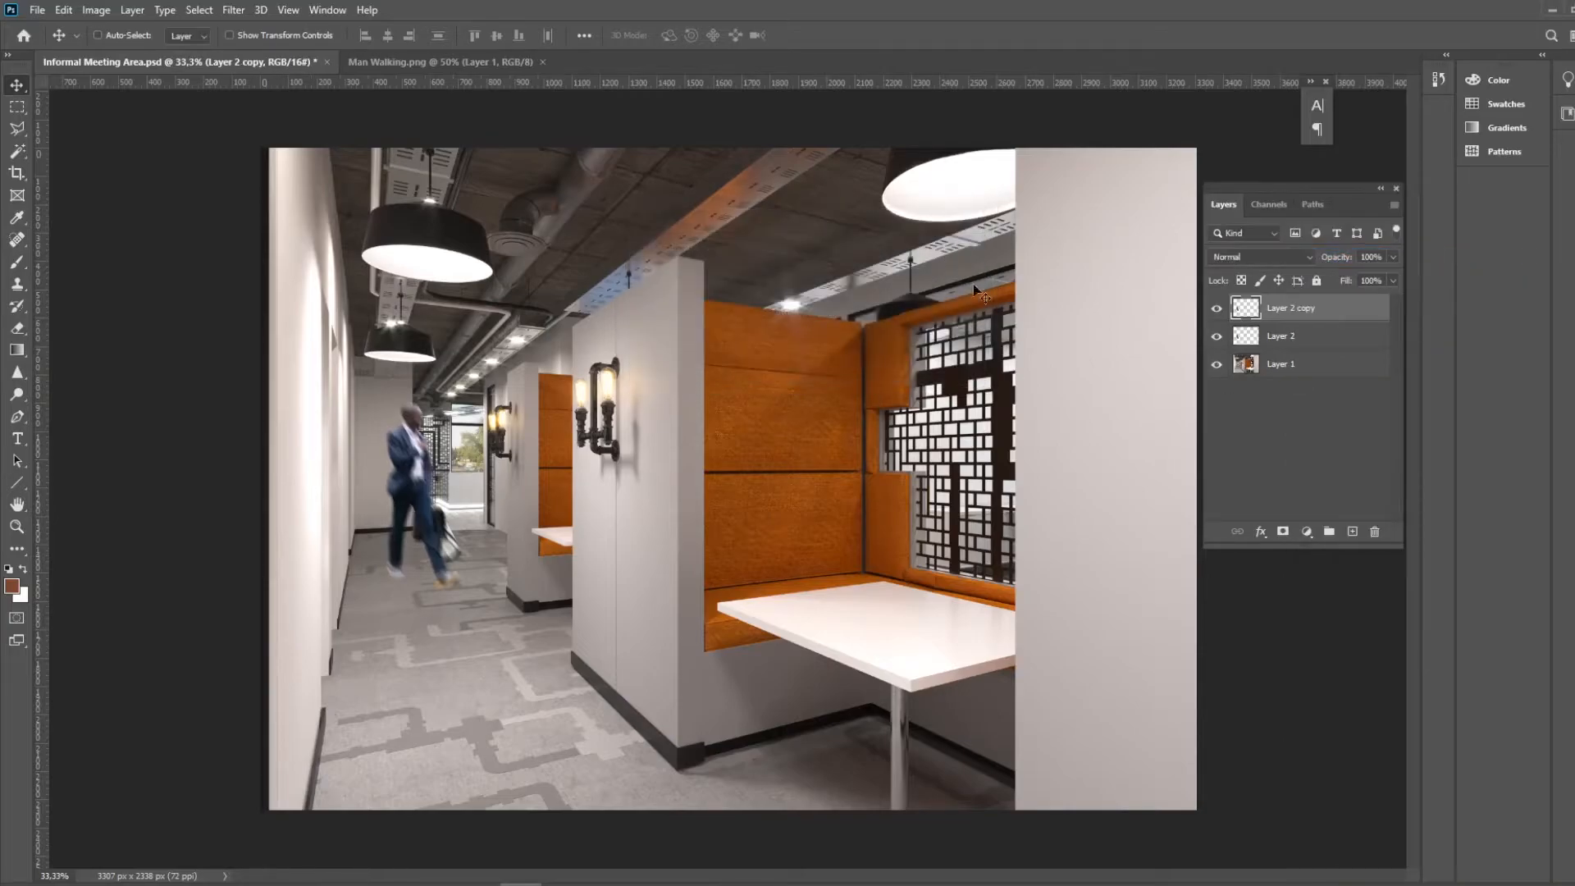
# Flip and squash the duplicate man into a flat, slightly rotated shadow shape at his feet, and move its layer below Layer 2
pyautogui.hotkey('ctrl', 't')
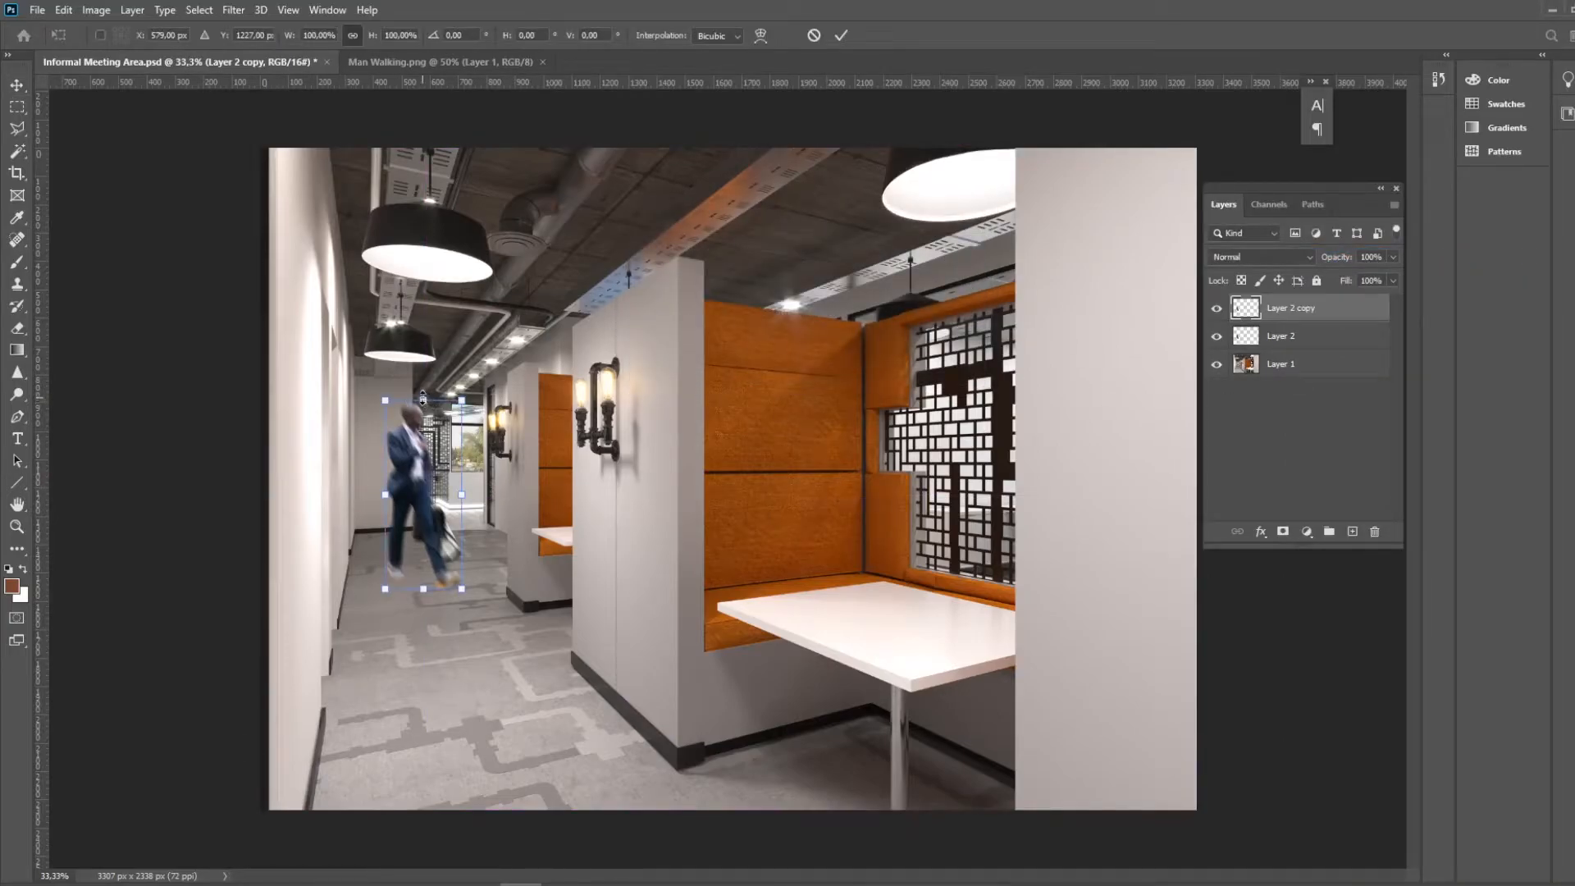
pyautogui.moveTo(420, 399); pyautogui.dragTo(414, 594)
pyautogui.press('Return')
pyautogui.hotkey('ctrl', 't')
pyautogui.moveTo(466, 518); pyautogui.dragTo(461, 555)
pyautogui.press('Return')
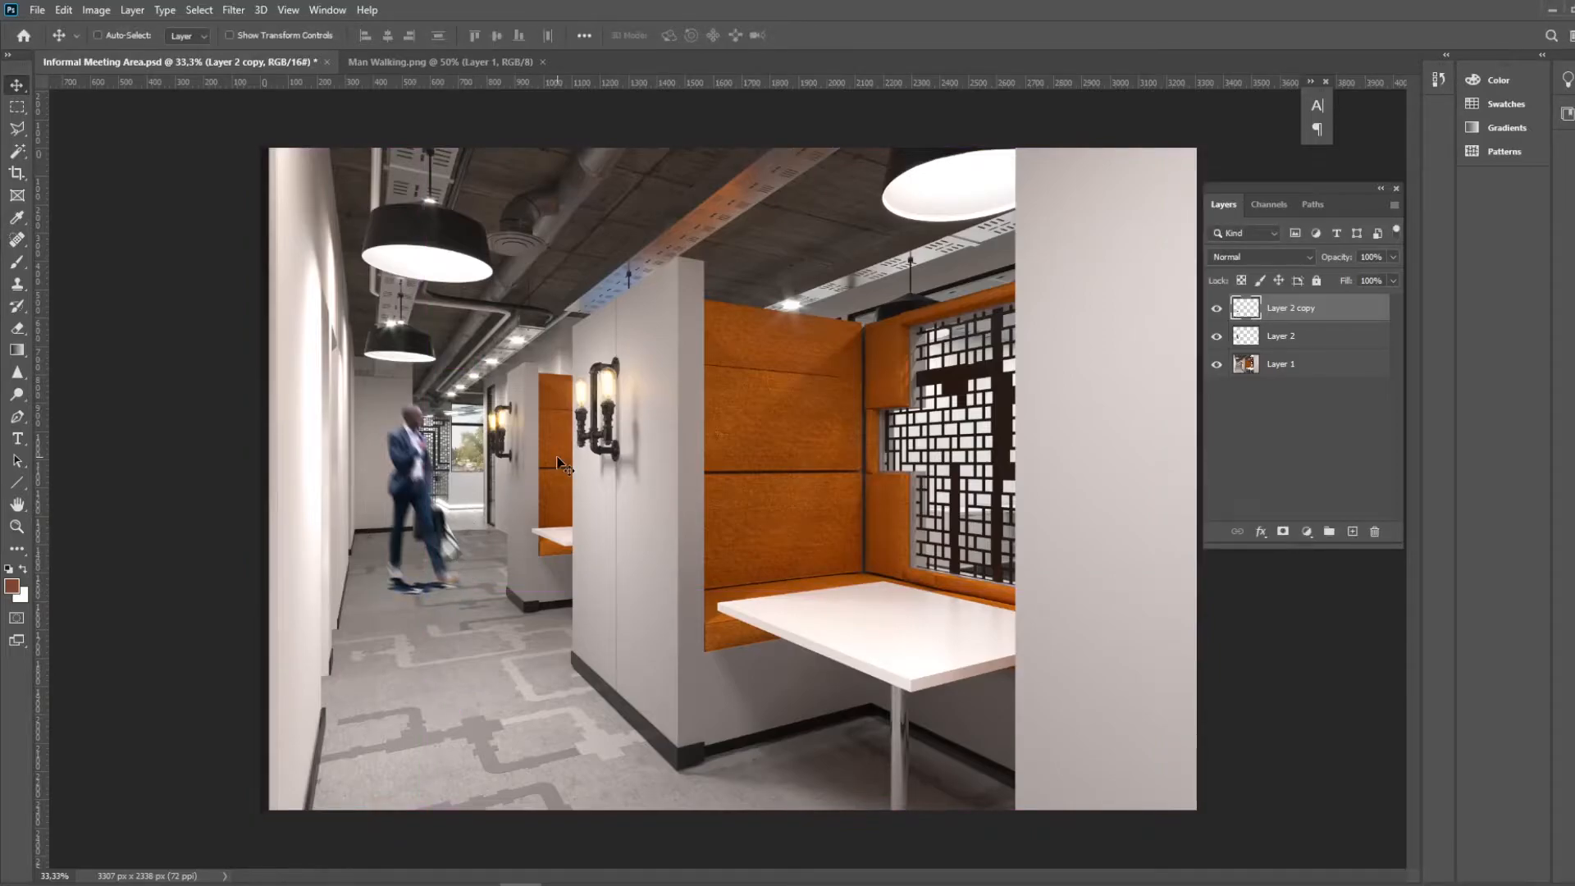
pyautogui.moveTo(1351, 316); pyautogui.dragTo(1321, 344)
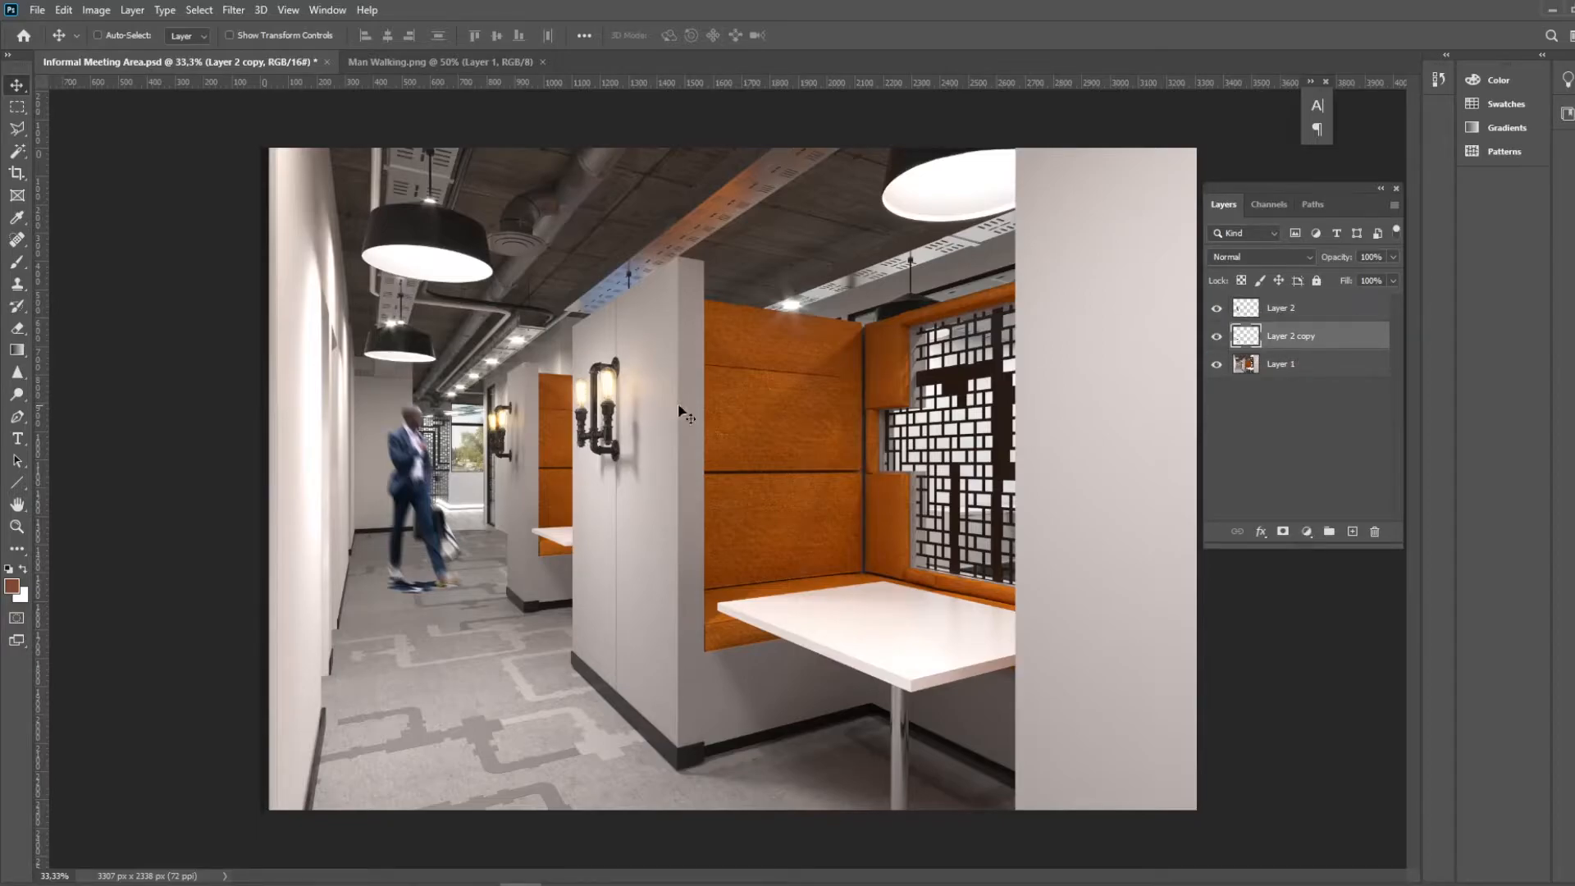
# Turn the shadow layer black with Hue/Saturation at Saturation -100 and Lightness -100, and adjust its position under the man's feet
pyautogui.click(97, 12)
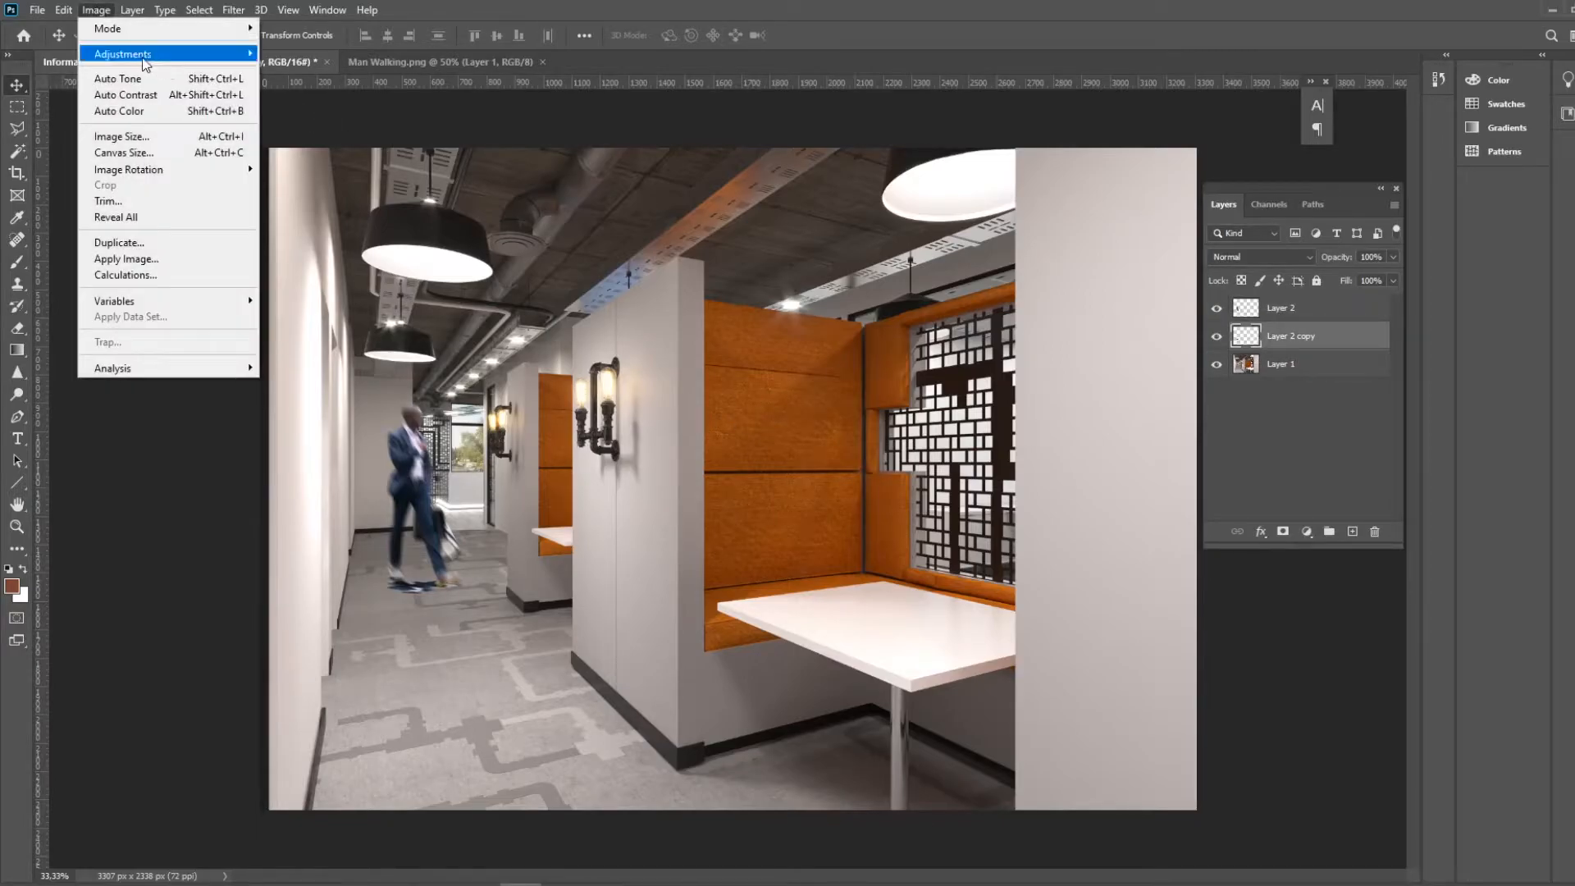
pyautogui.moveTo(142, 56)
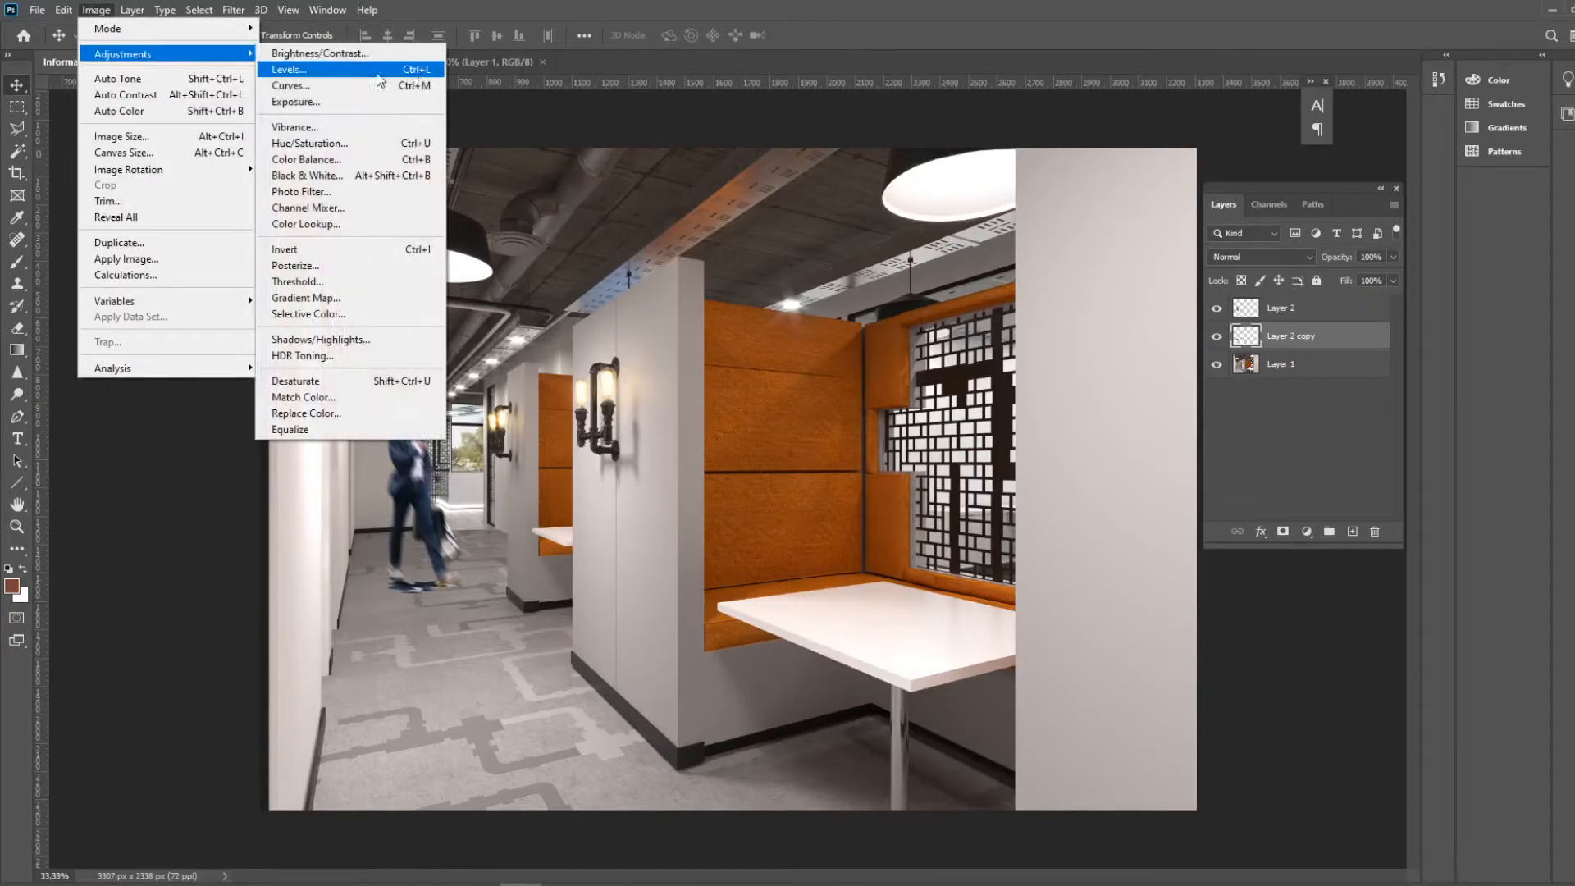
pyautogui.click(322, 152)
pyautogui.moveTo(1201, 317); pyautogui.dragTo(991, 320)
pyautogui.moveTo(1210, 361); pyautogui.dragTo(965, 355)
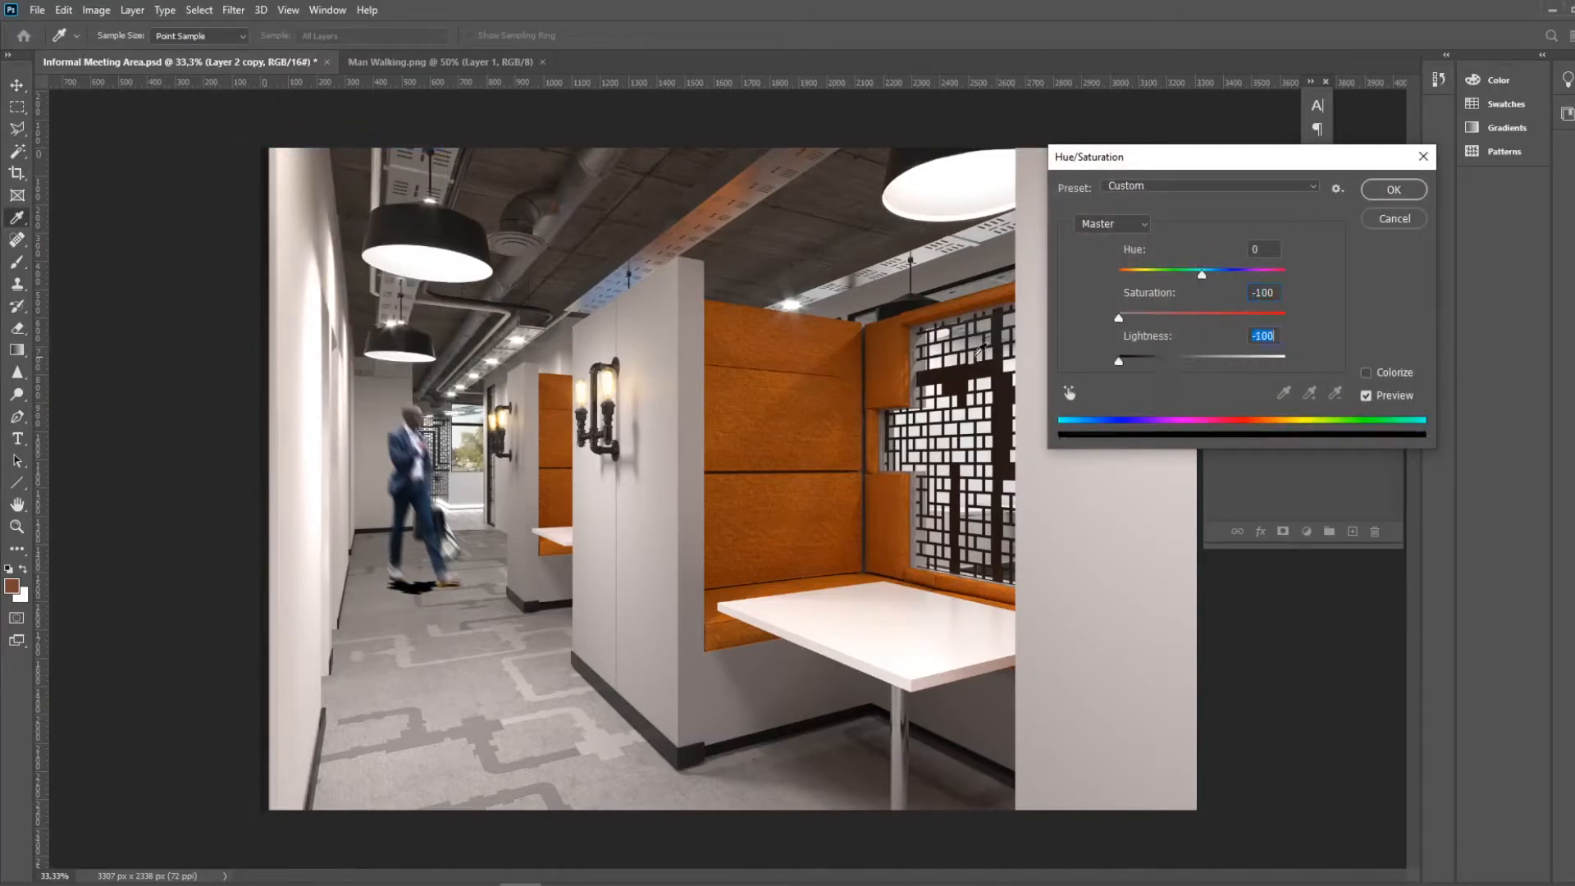
pyautogui.click(1393, 191)
pyautogui.press('v')
pyautogui.moveTo(413, 589)
pyautogui.mouseDown()
pyautogui.moveTo(430, 593)
pyautogui.moveTo(397, 580)
pyautogui.mouseUp()
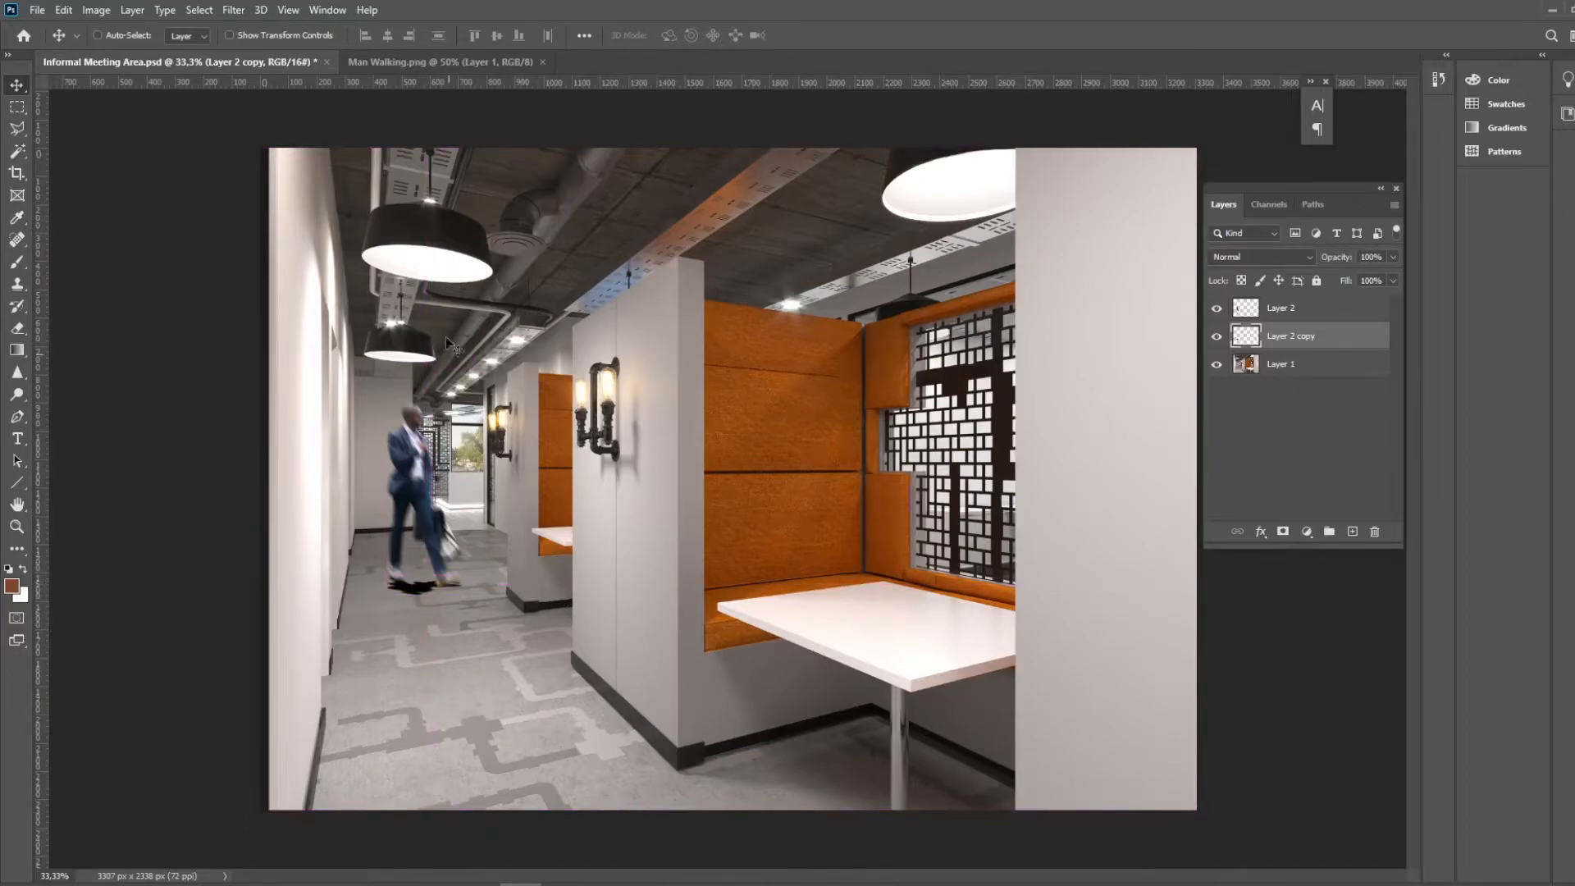
# Soften the walking man's floor shadow on Layer 2 copy with a Gaussian Blur
pyautogui.click(233, 10)
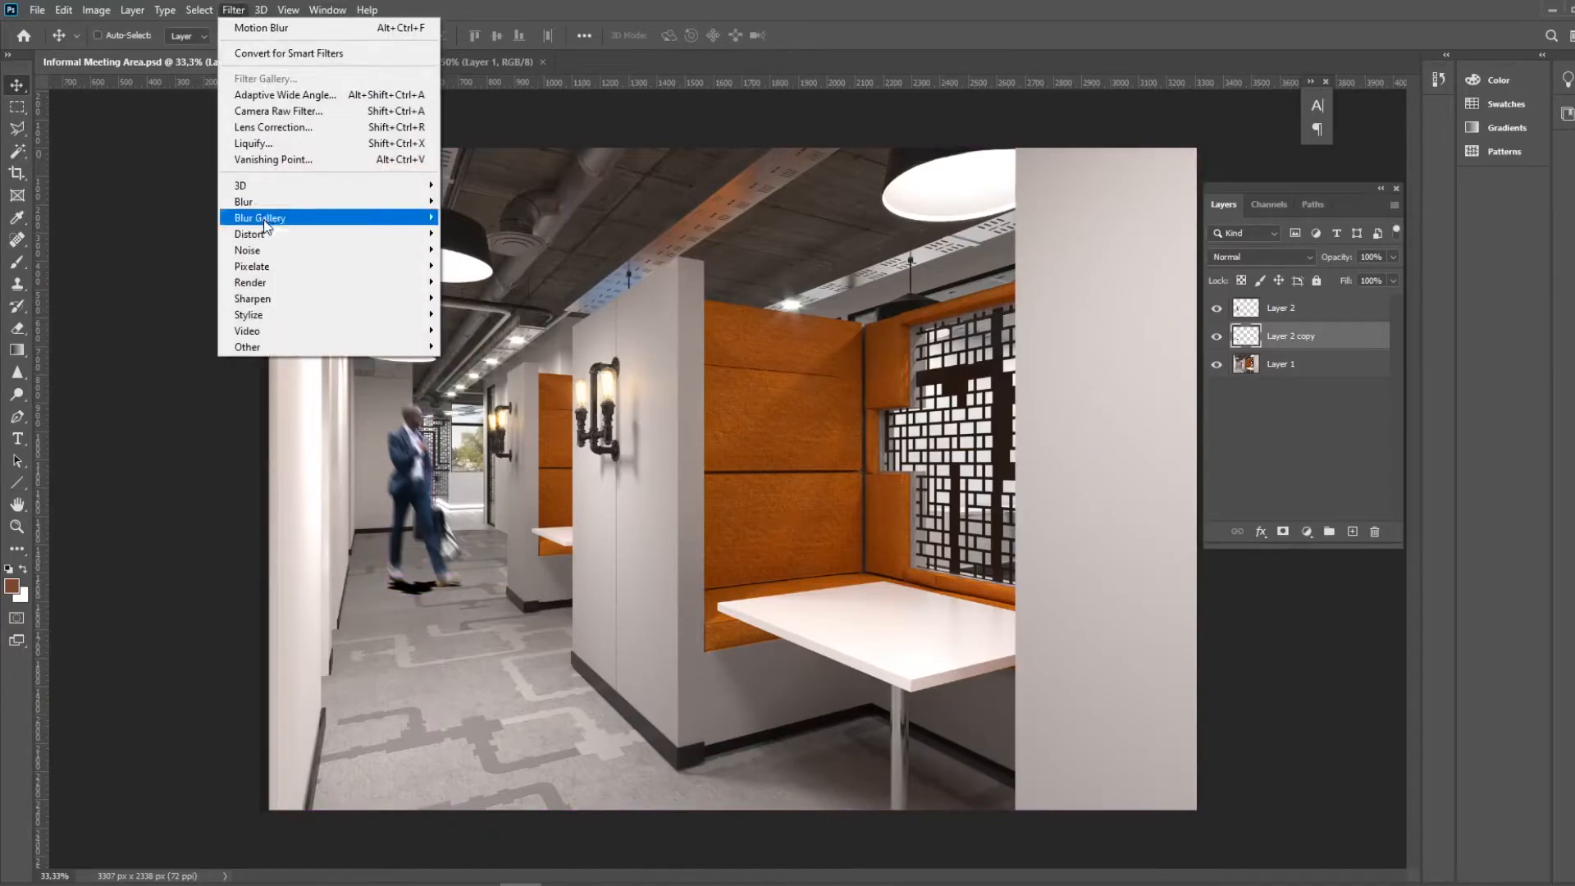
pyautogui.moveTo(257, 205)
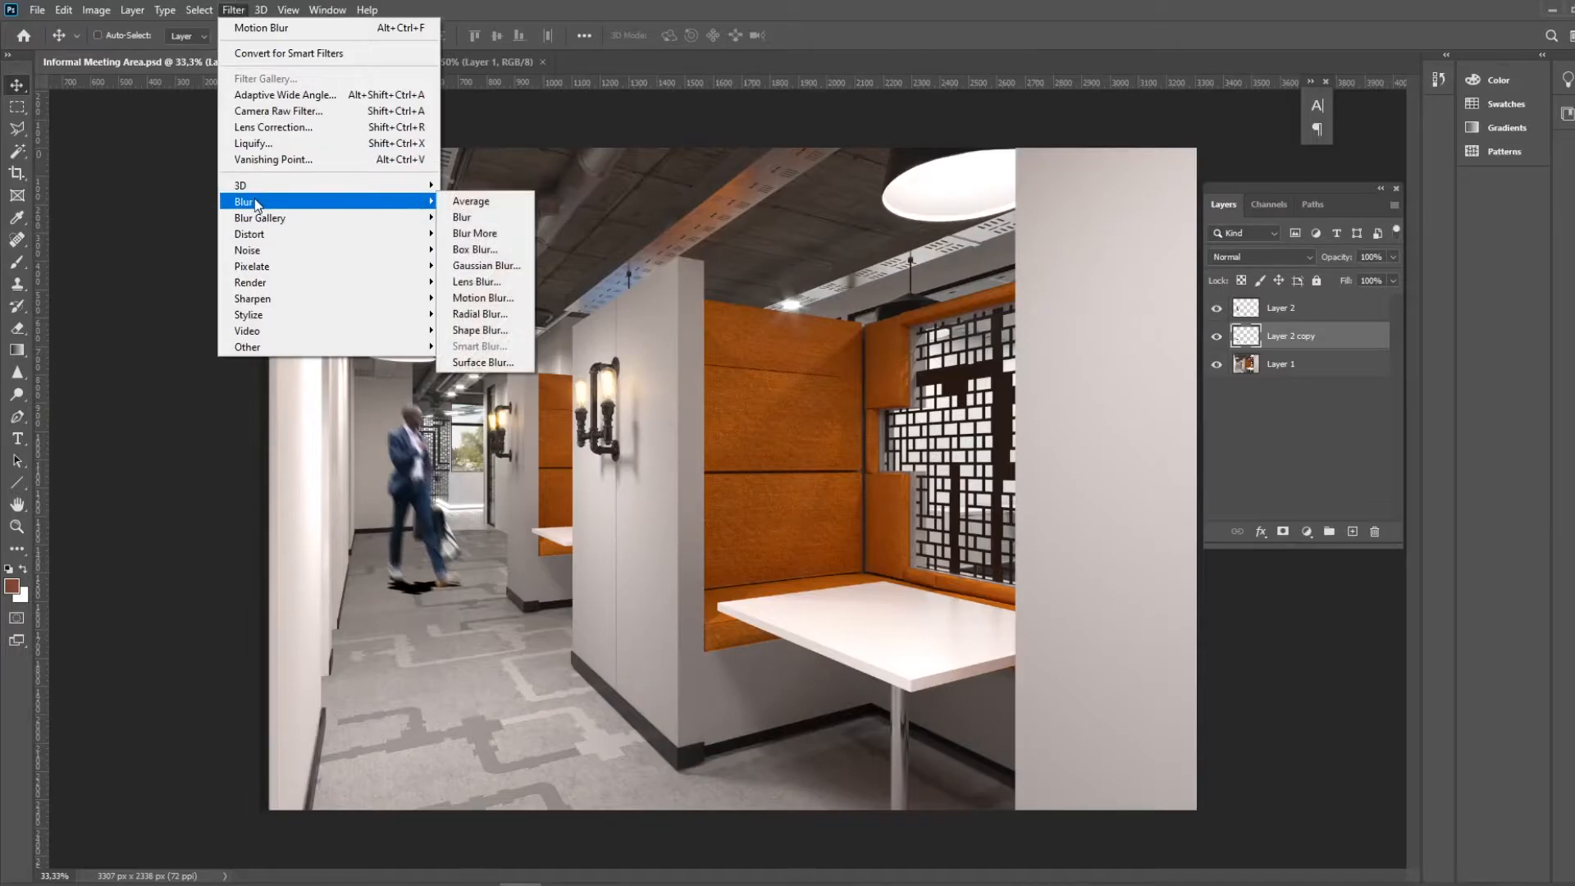
pyautogui.click(486, 265)
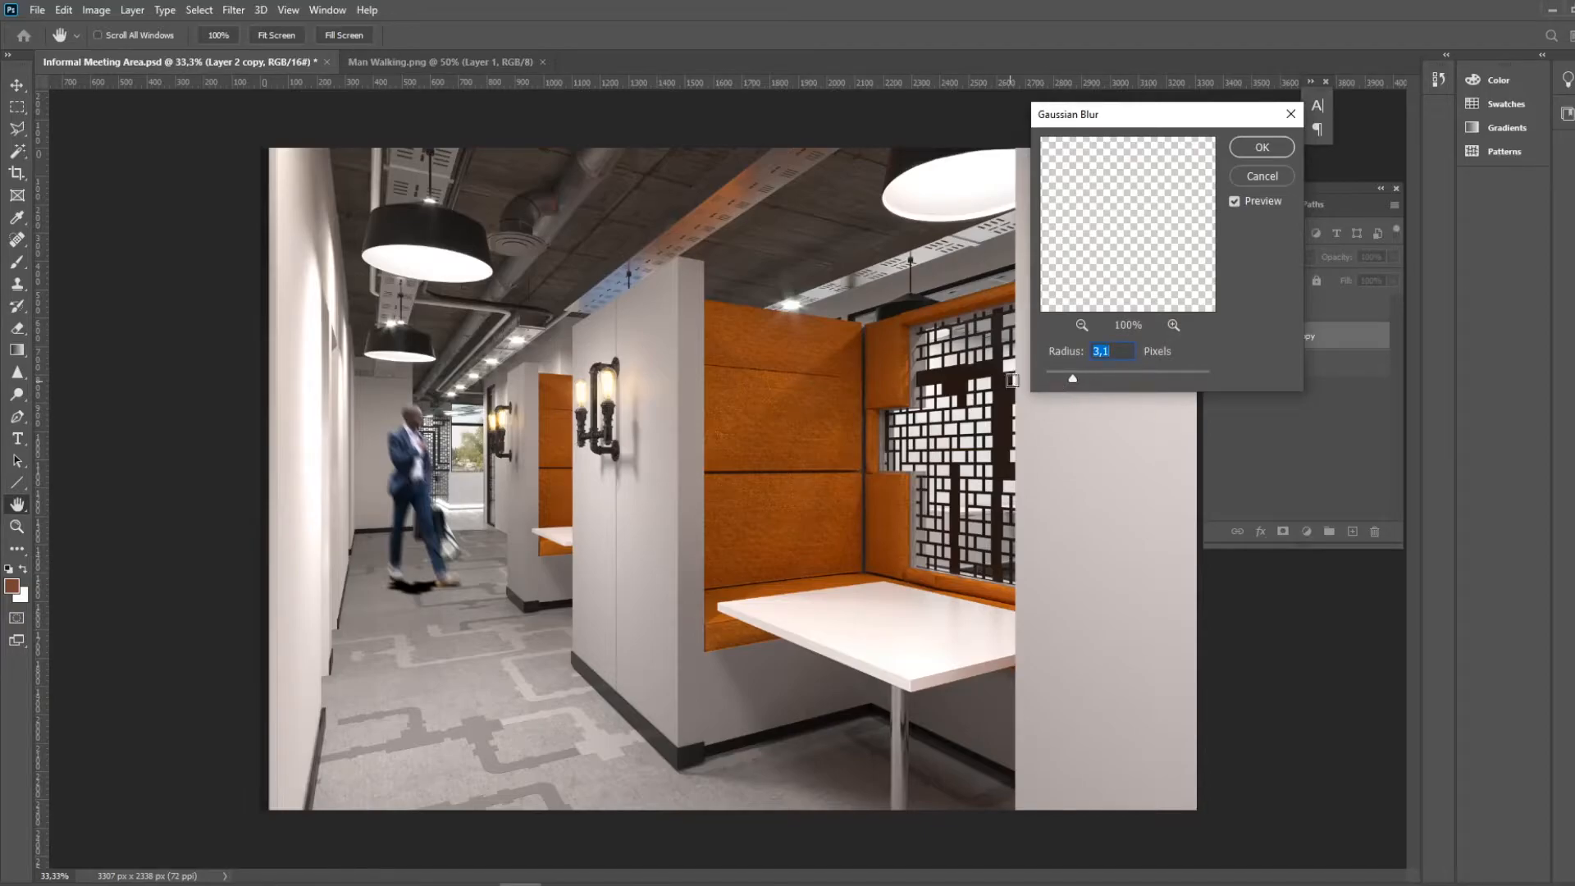
pyautogui.moveTo(1114, 376); pyautogui.dragTo(1087, 377)
pyautogui.click(1095, 375)
pyautogui.click(1262, 147)
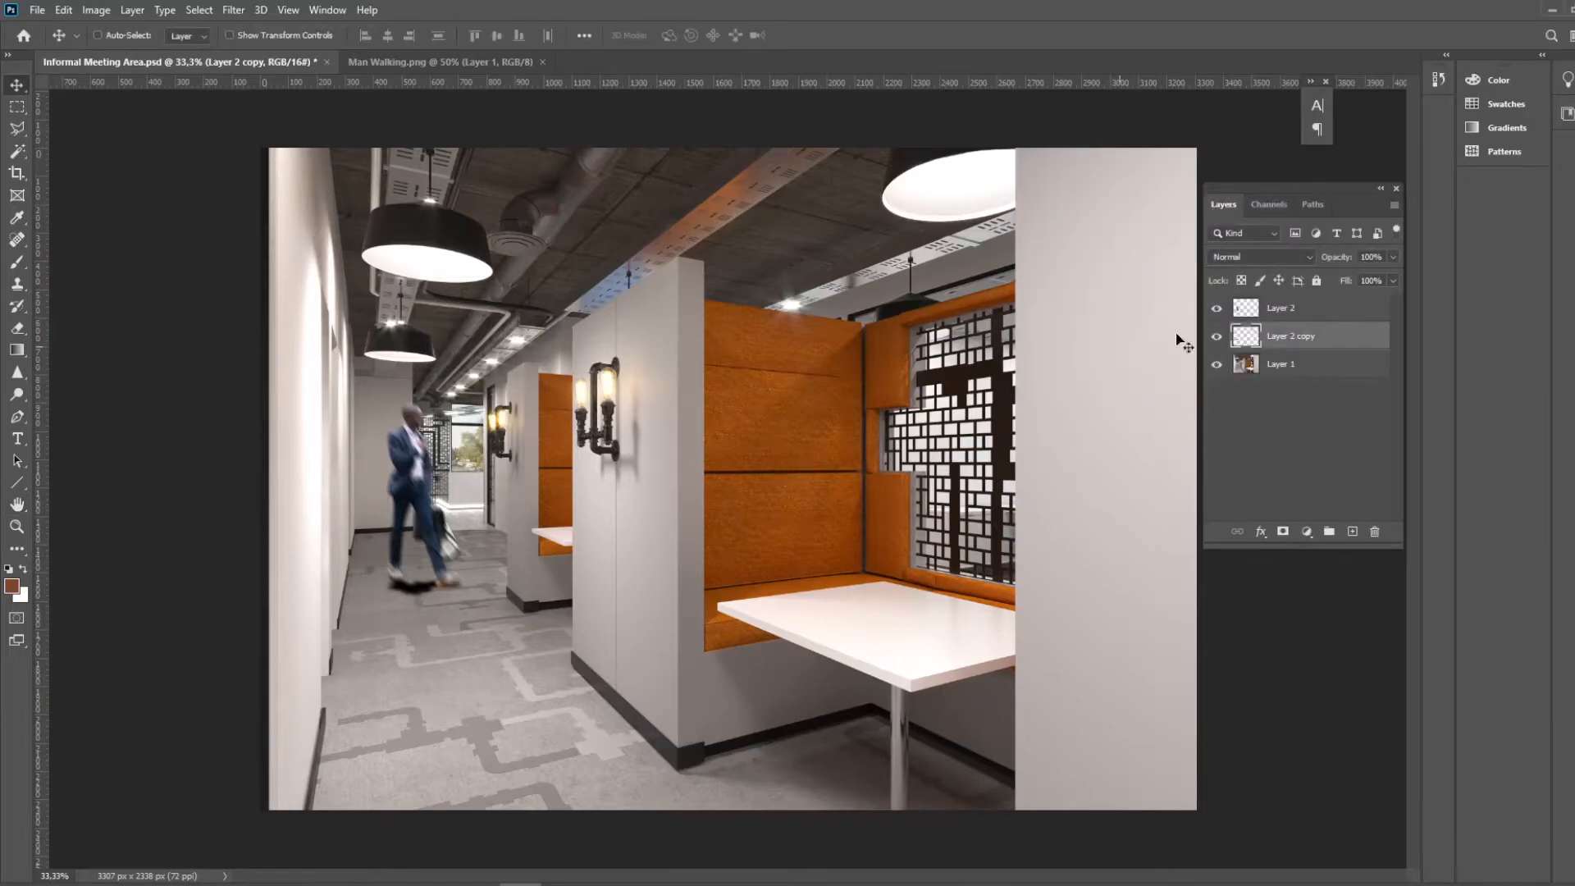
# Lower the opacity of the blurred shadow layer, Layer 2 copy, so it blends into the corridor floor
pyautogui.click(1395, 257)
pyautogui.click(1361, 280)
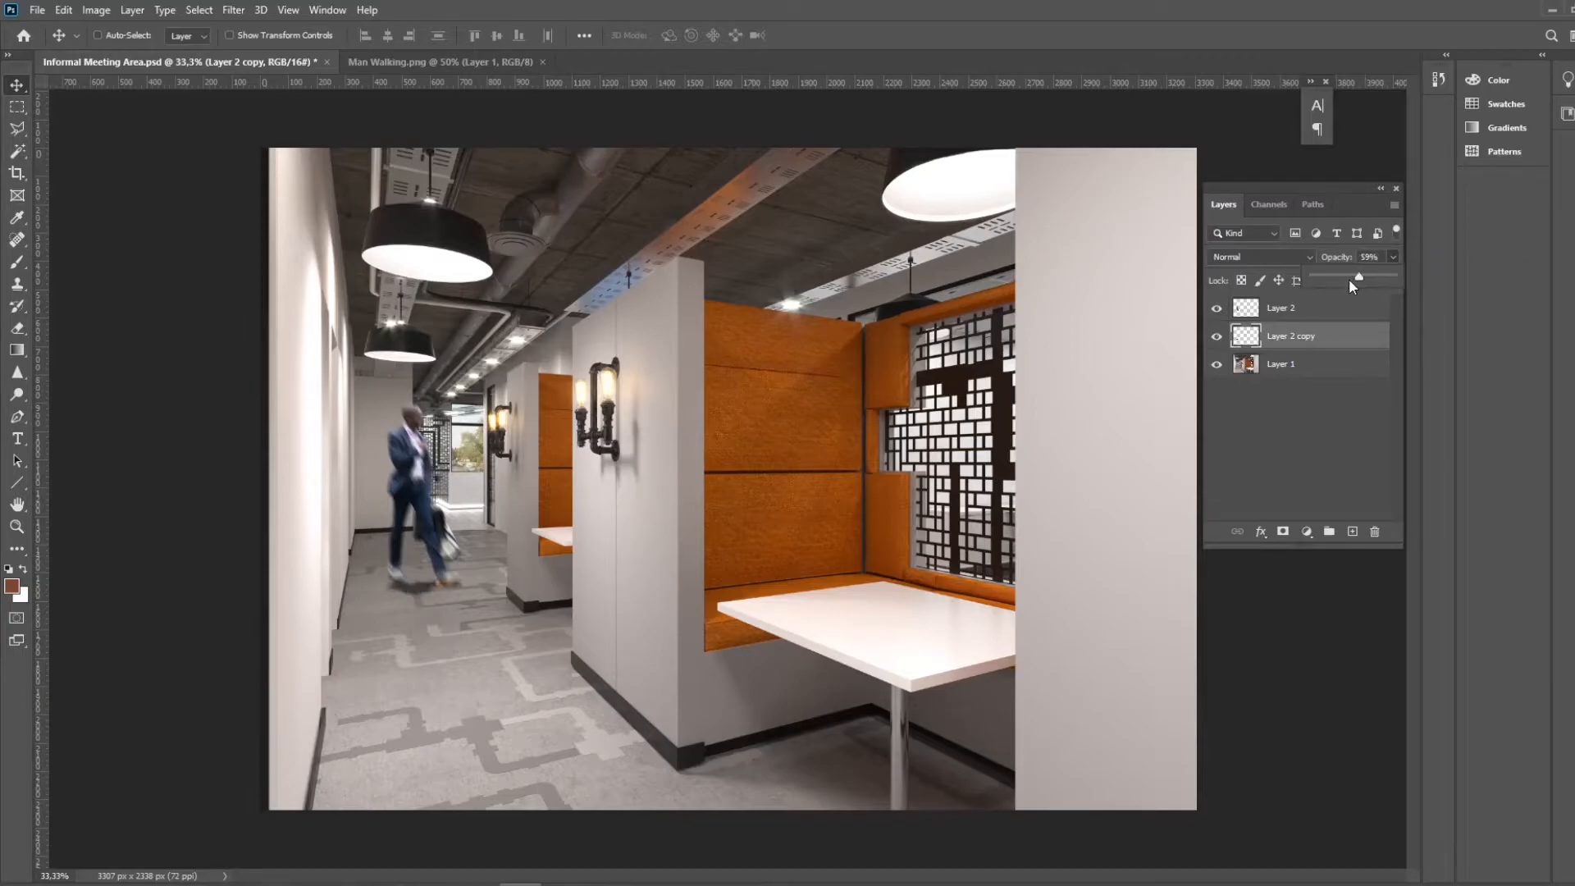
pyautogui.click(1338, 281)
pyautogui.moveTo(1336, 281); pyautogui.dragTo(1328, 280)
pyautogui.moveTo(1333, 194); pyautogui.dragTo(1347, 189)
# Set the opacity of the walking man's Layer 2 to 84% and fine-tune his position above the shadow
pyautogui.moveTo(402, 484)
pyautogui.mouseDown()
pyautogui.moveTo(417, 469)
pyautogui.moveTo(420, 486)
pyautogui.mouseUp()
pyautogui.hotkey('ctrl', 'z')
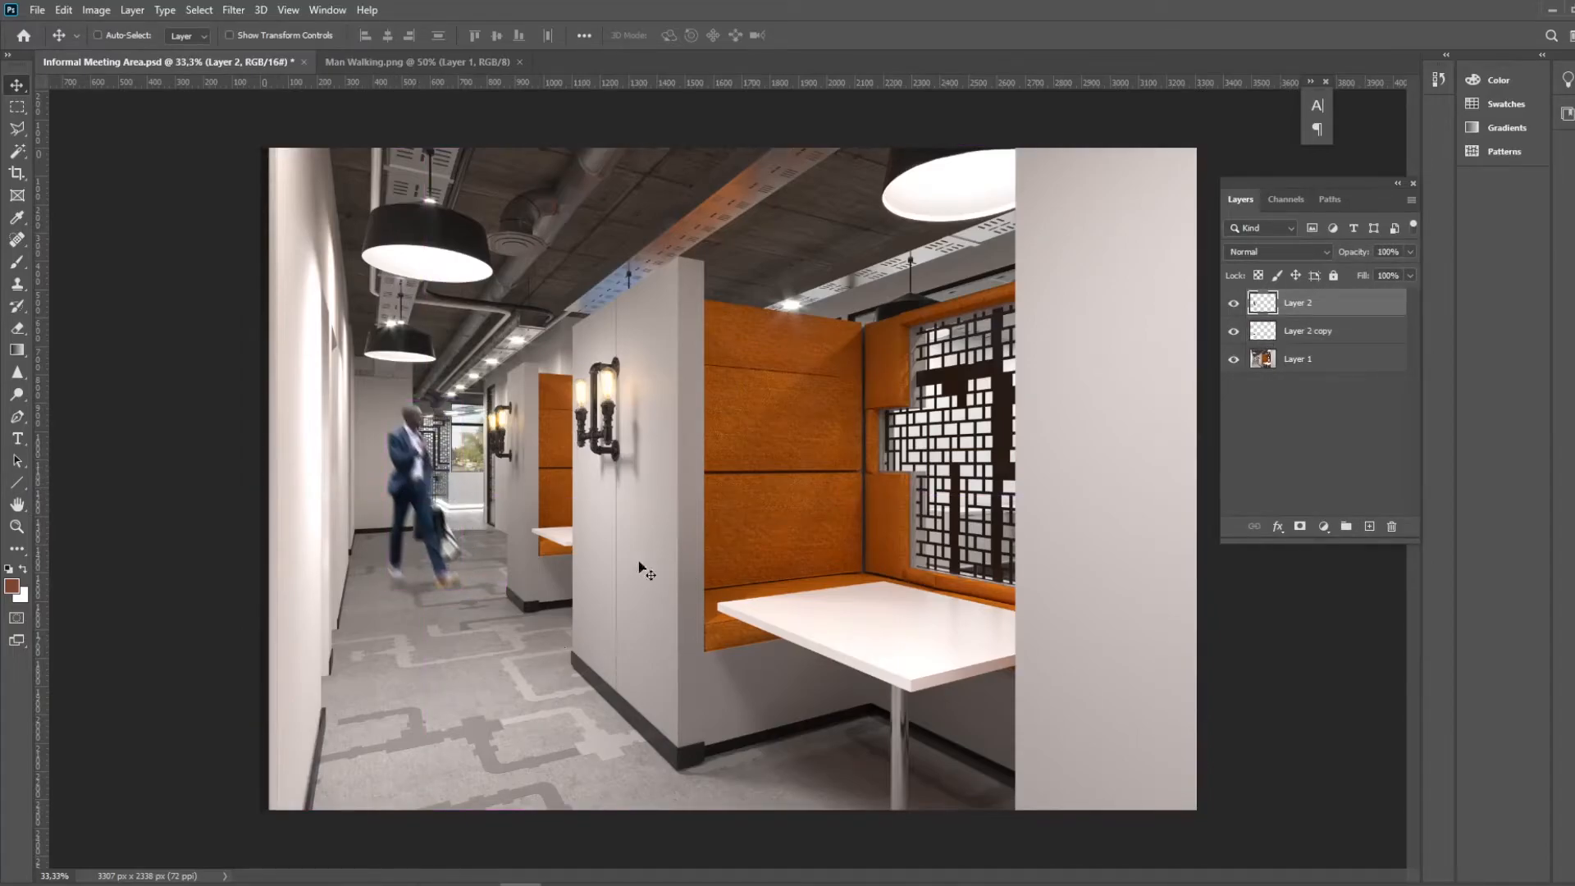
pyautogui.click(1410, 252)
pyautogui.moveTo(1412, 272); pyautogui.dragTo(1398, 275)
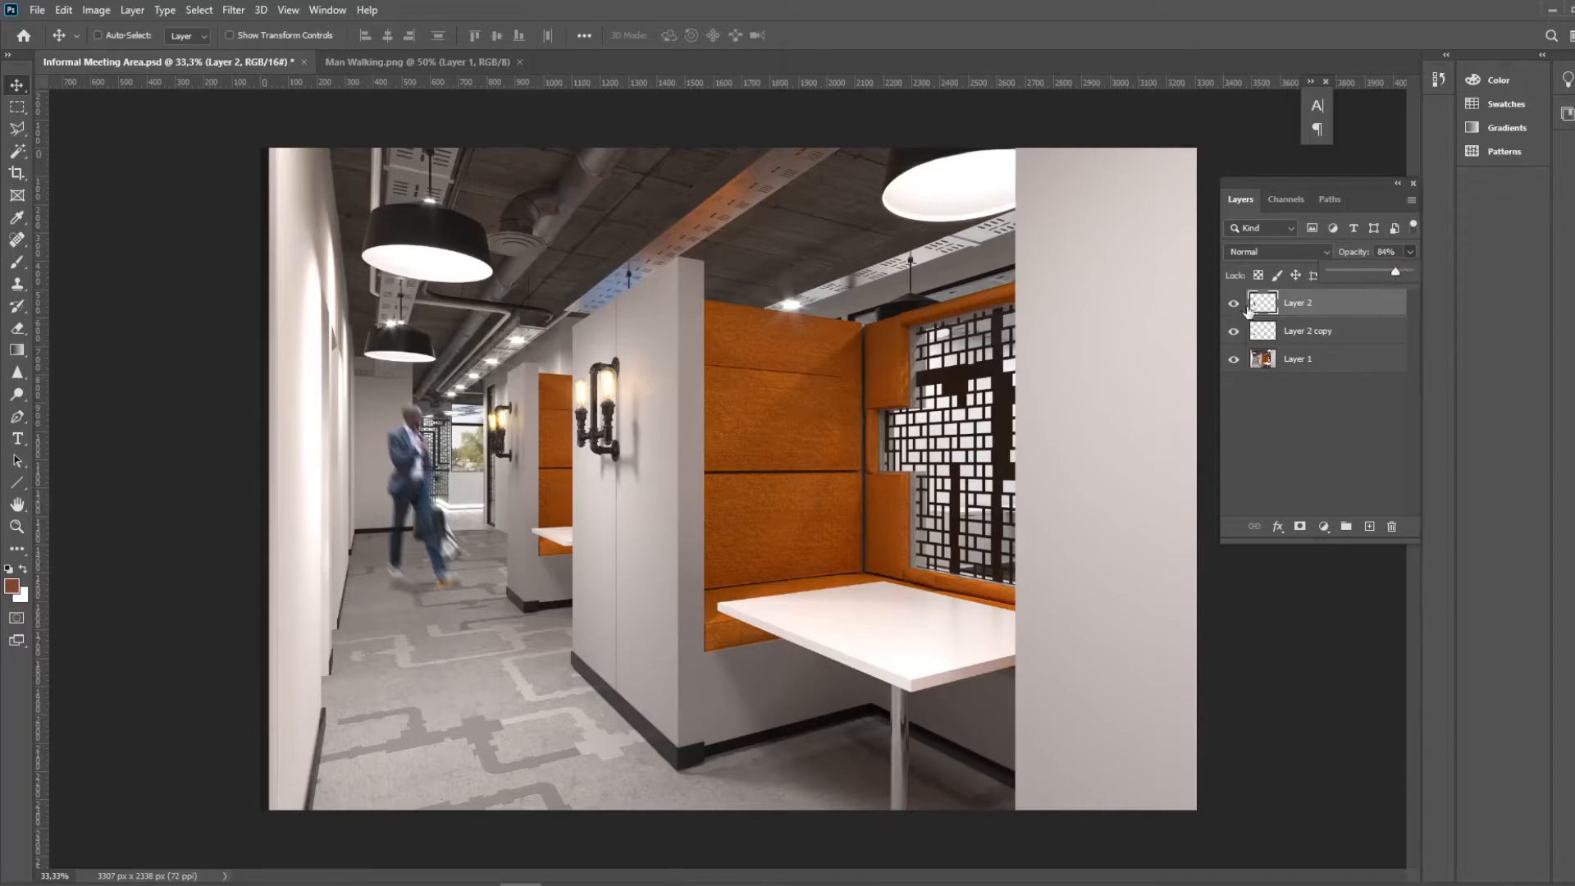
pyautogui.moveTo(416, 494); pyautogui.dragTo(405, 484)
# Place the person-sitting-png-4 image from the Photoshop folder into the meeting area document at its original size
pyautogui.click(161, 884)
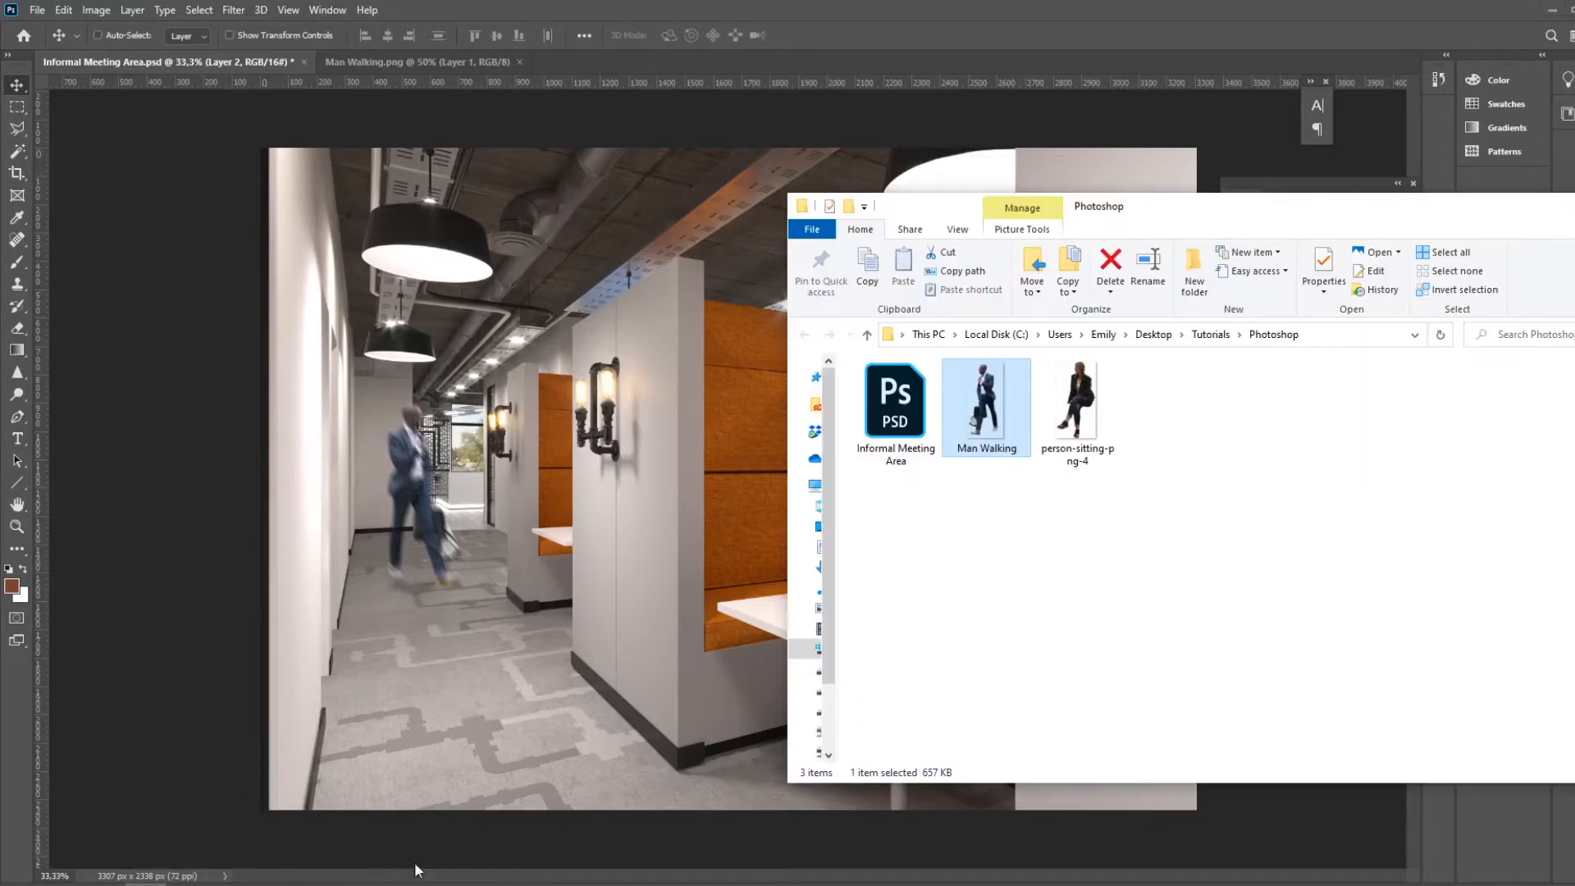
pyautogui.click(1113, 453)
pyautogui.moveTo(1083, 418); pyautogui.dragTo(716, 516)
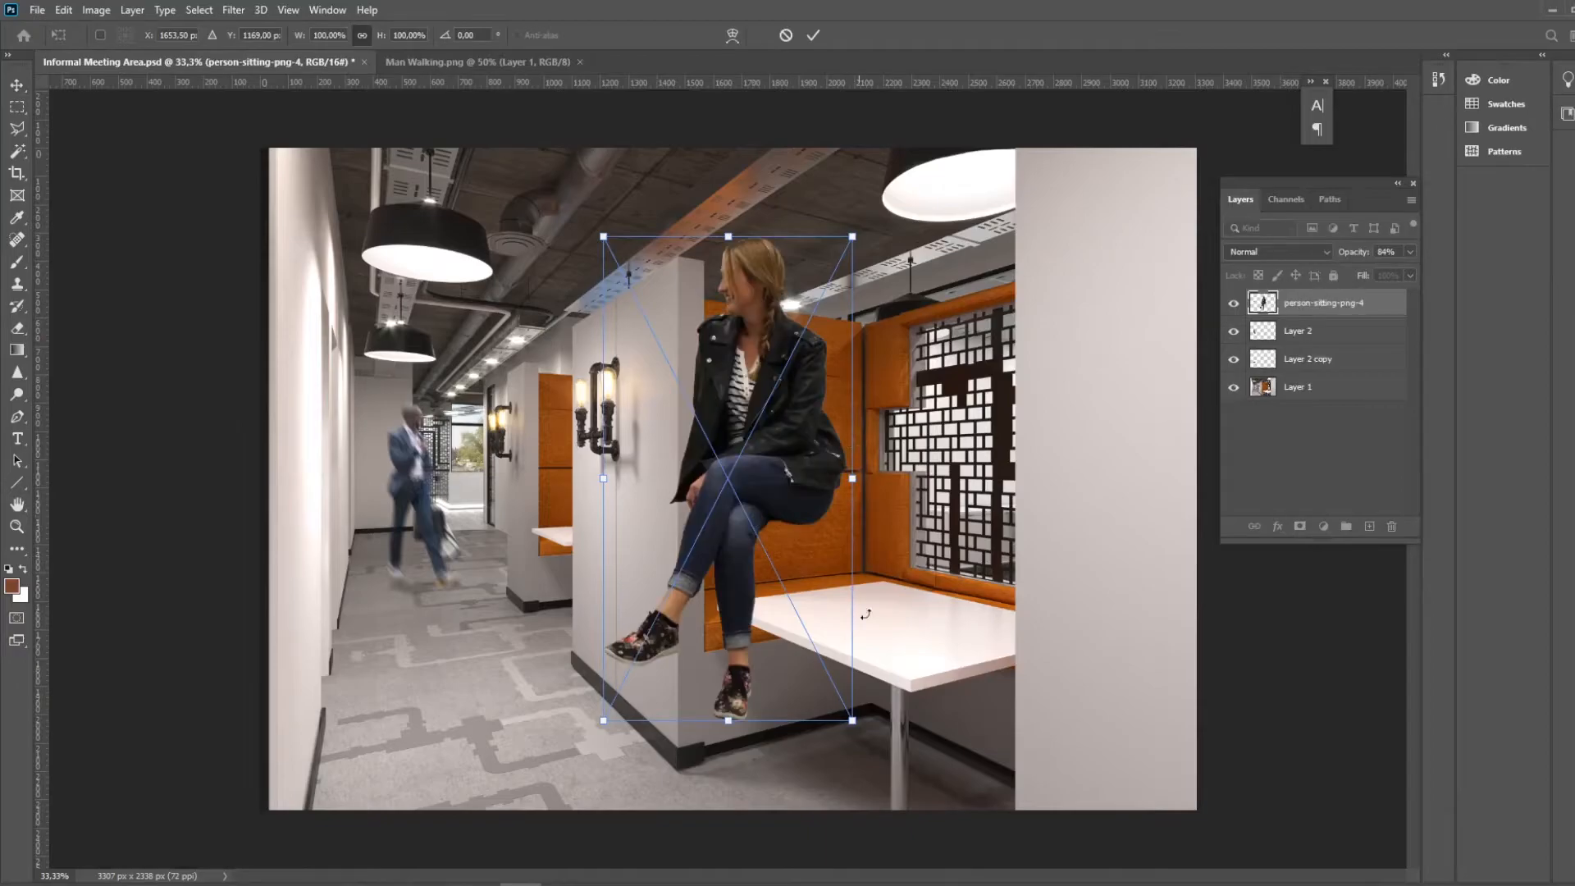
pyautogui.press('Return')
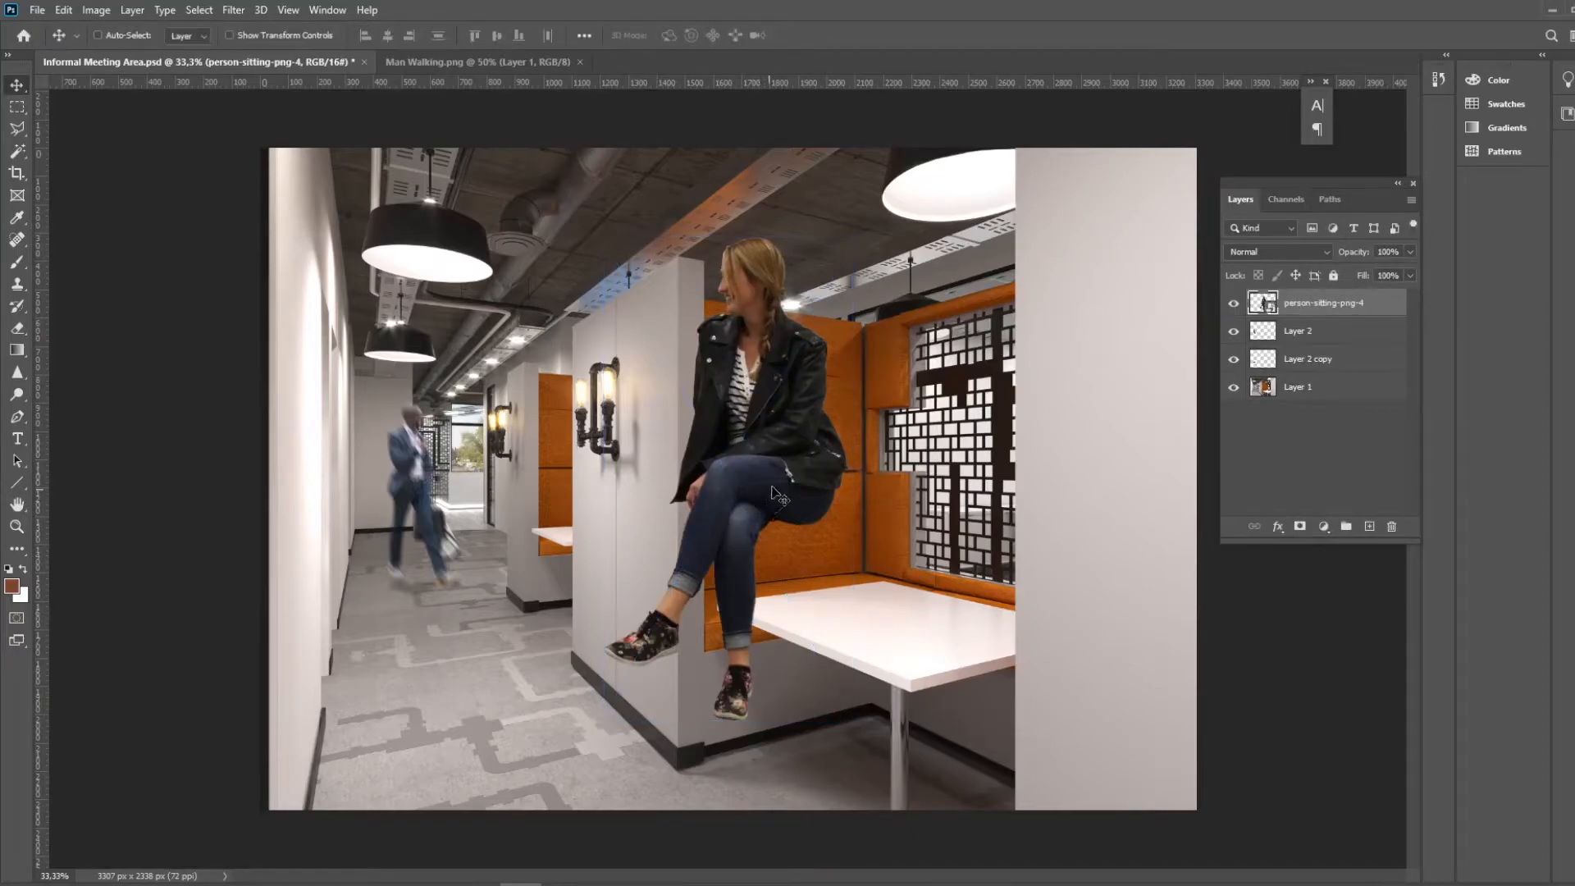
# Move the seated woman down toward bench height and flip her horizontally so she faces the table side
pyautogui.moveTo(806, 483); pyautogui.dragTo(809, 551)
pyautogui.press('ctrl')
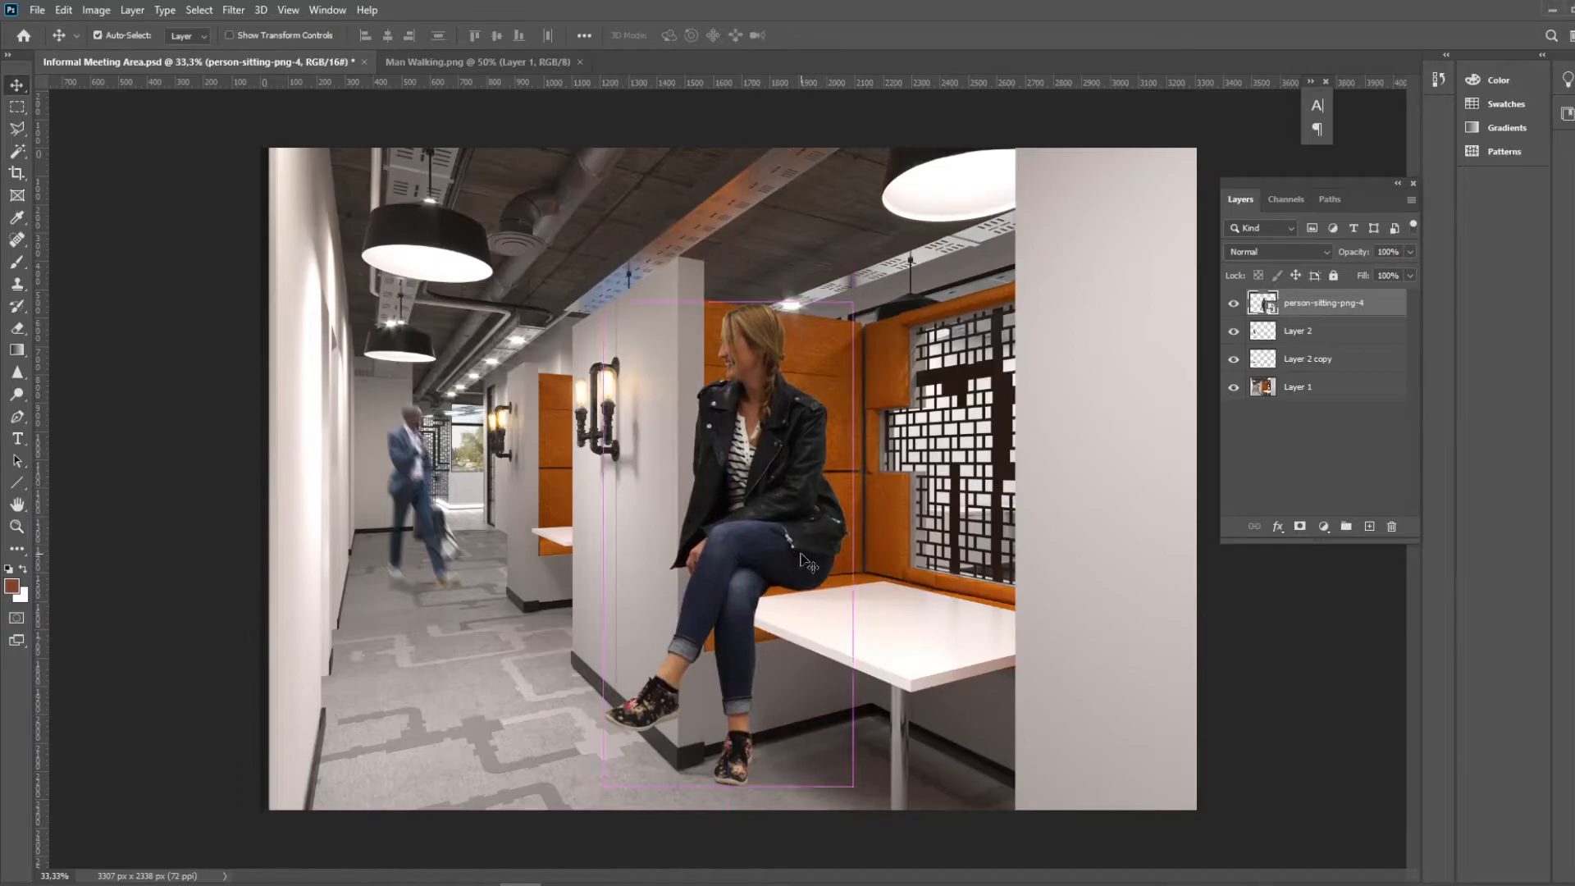
pyautogui.hotkey('ctrl', 't')
pyautogui.rightClick(793, 508)
pyautogui.click(828, 769)
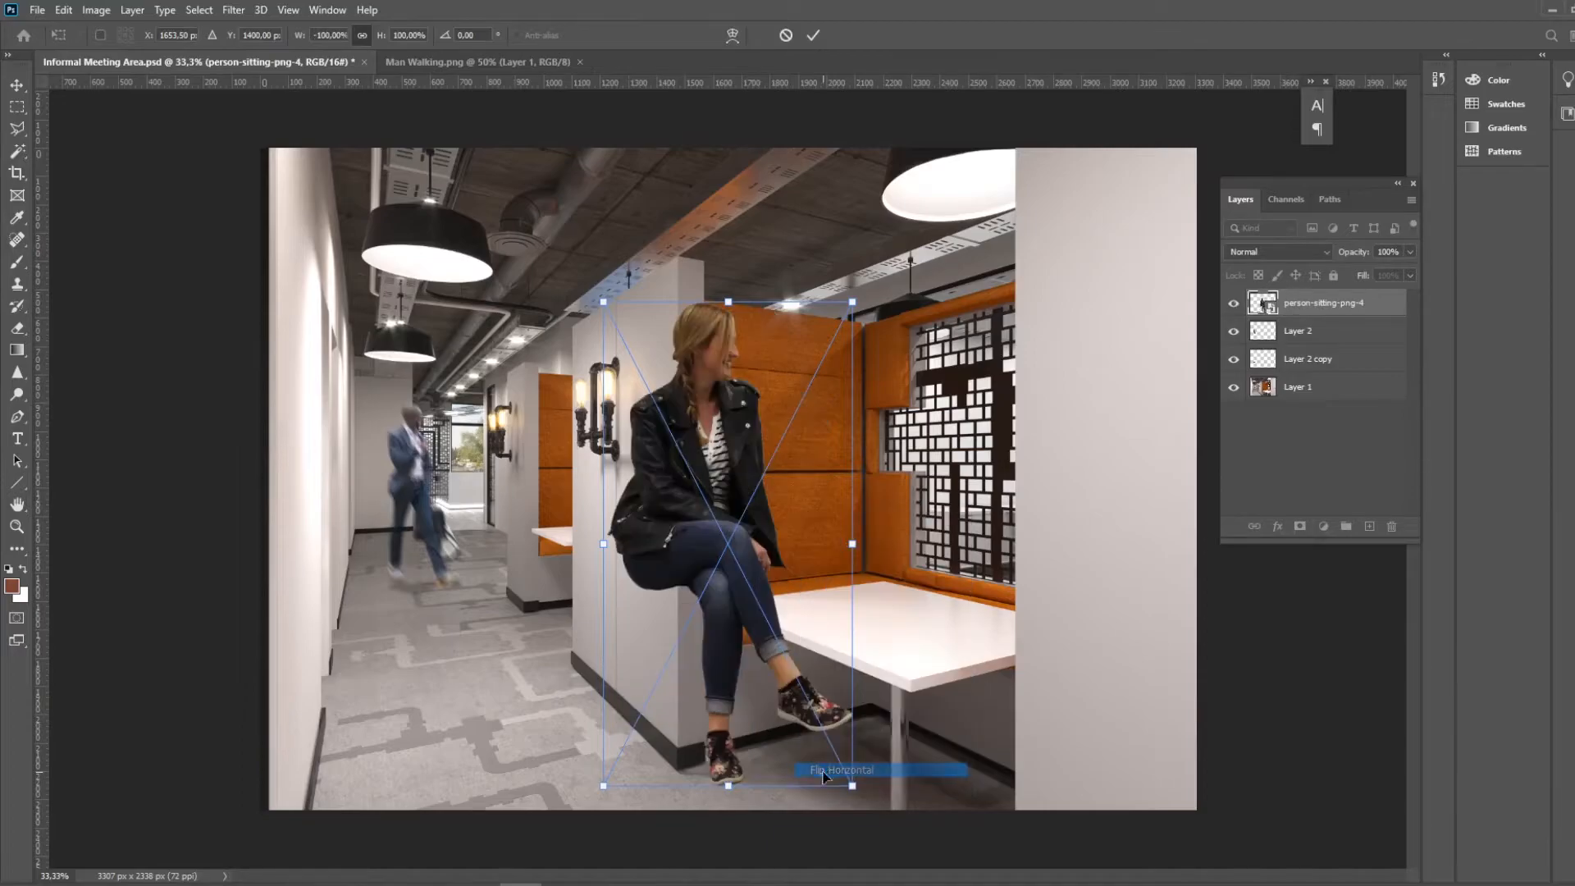
pyautogui.press('Return')
# Scale the seated woman proportionally to about 72% and position her on the orange bench at the table's near end
pyautogui.moveTo(670, 560); pyautogui.dragTo(763, 560)
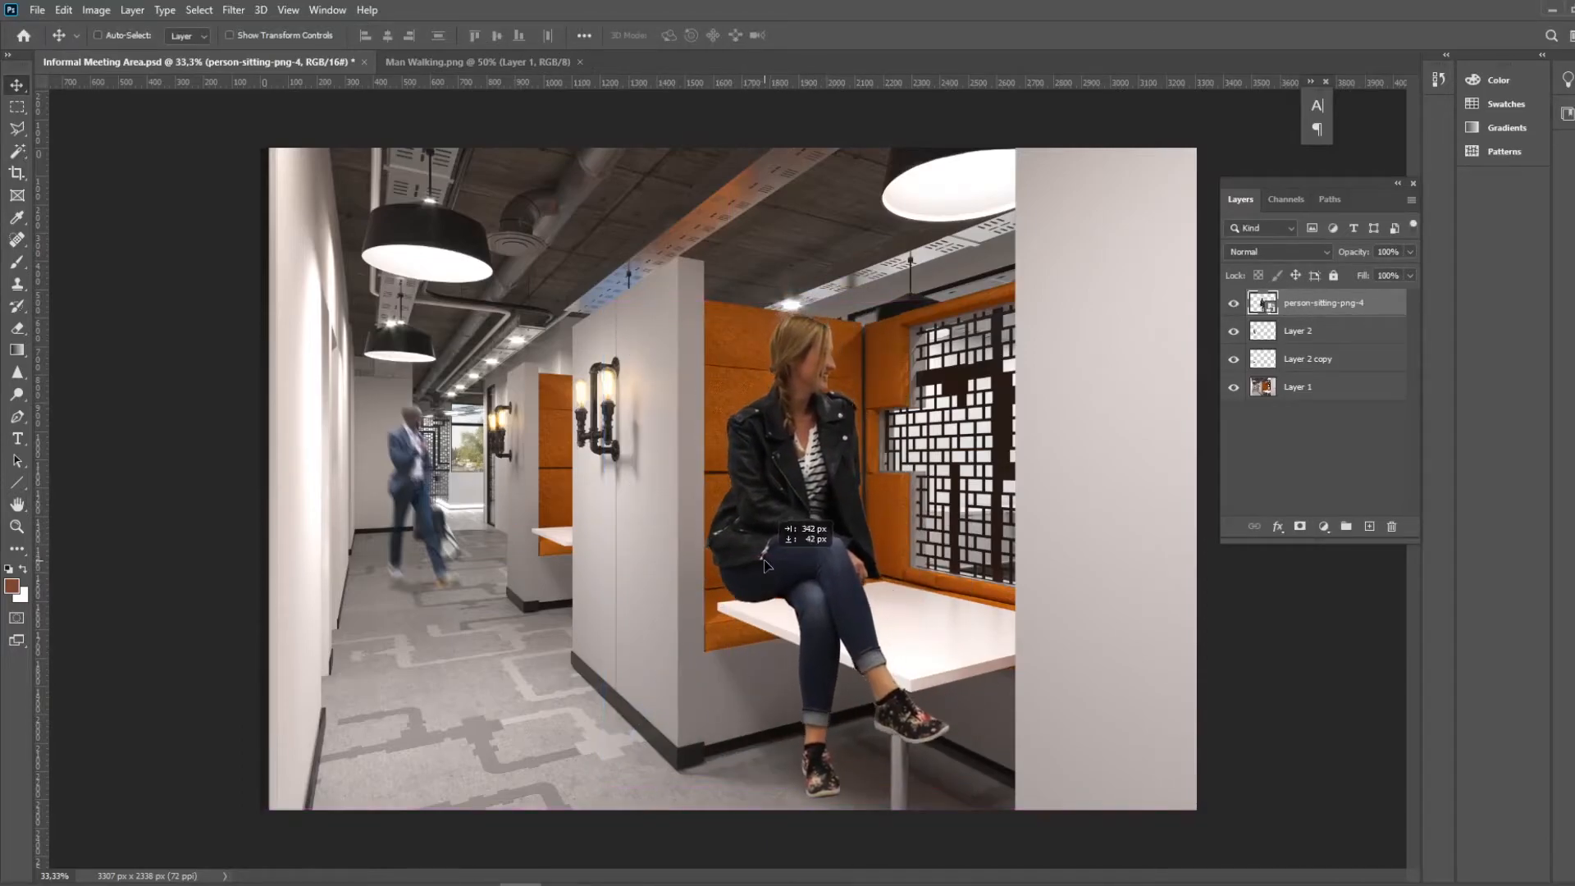
pyautogui.hotkey('ctrl', 't')
pyautogui.moveTo(704, 314); pyautogui.dragTo(771, 484)
pyautogui.press('Return')
pyautogui.moveTo(860, 659); pyautogui.dragTo(779, 598)
pyautogui.hotkey('ctrl', 't')
pyautogui.moveTo(865, 730); pyautogui.dragTo(897, 747)
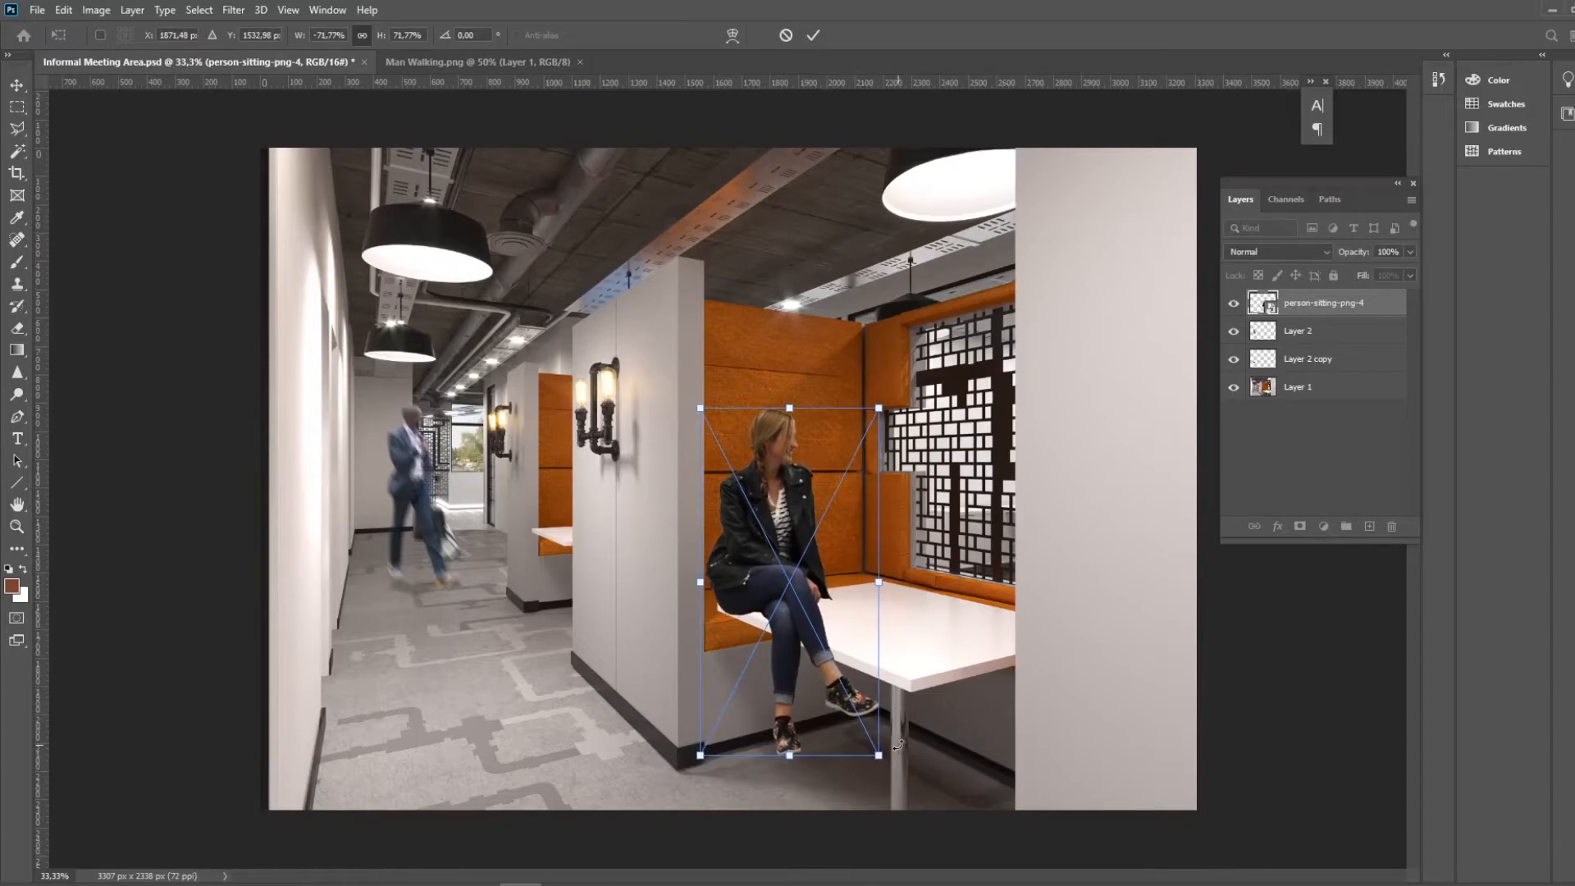
pyautogui.press('Return')
pyautogui.moveTo(760, 585); pyautogui.dragTo(764, 584)
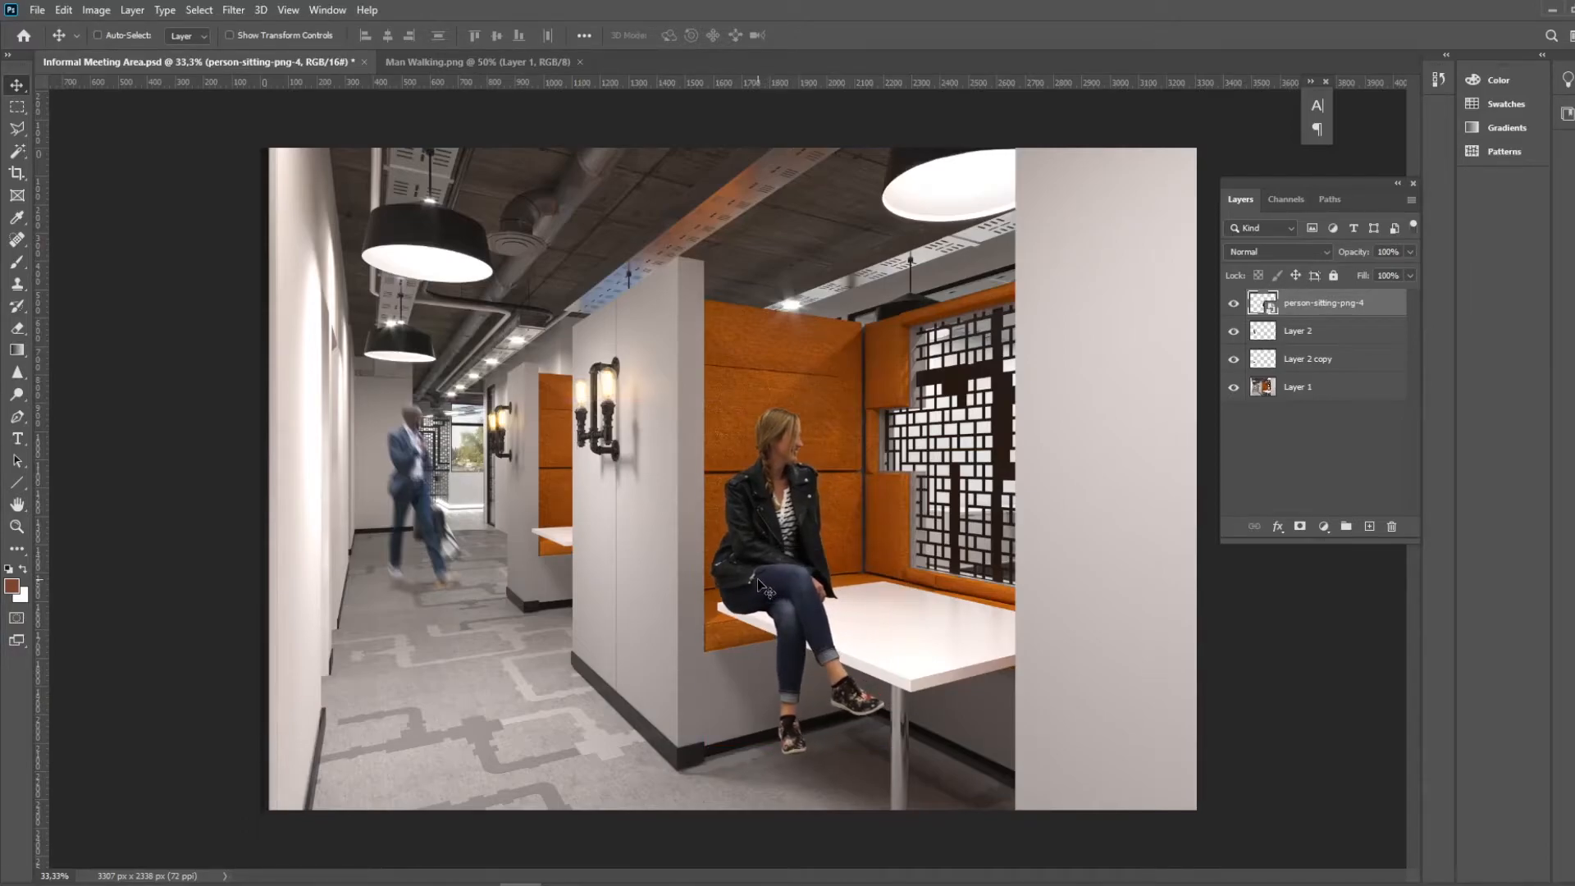
# Warp the seated woman's image with a custom warp, pulling its lower part down to bring her feet closer to the floor
pyautogui.click(85, 11)
pyautogui.moveTo(64, 10)
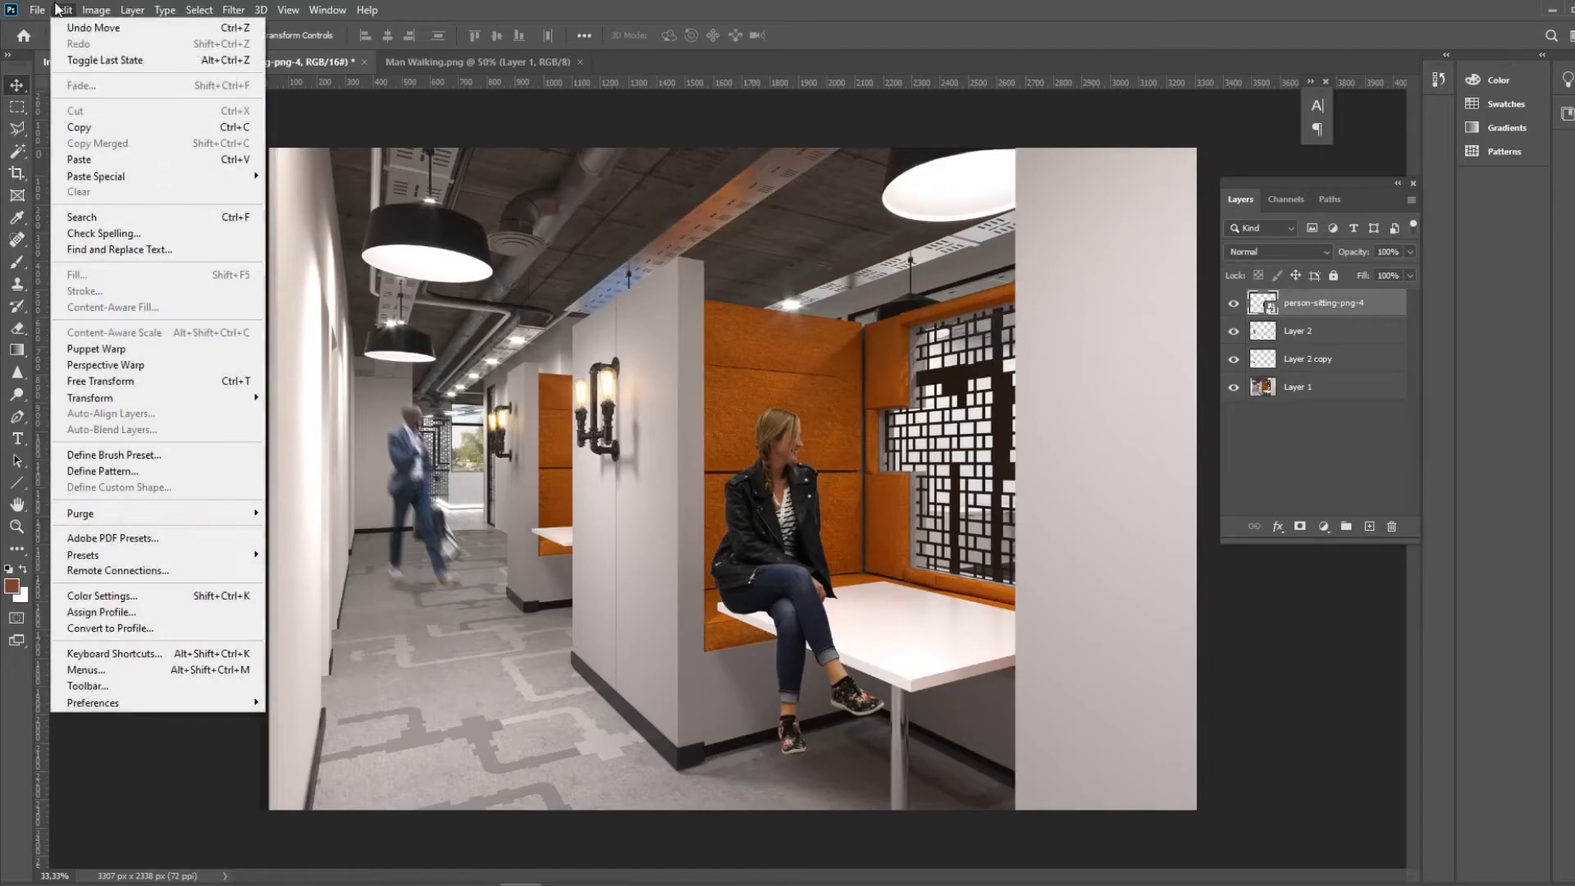
pyautogui.moveTo(102, 398)
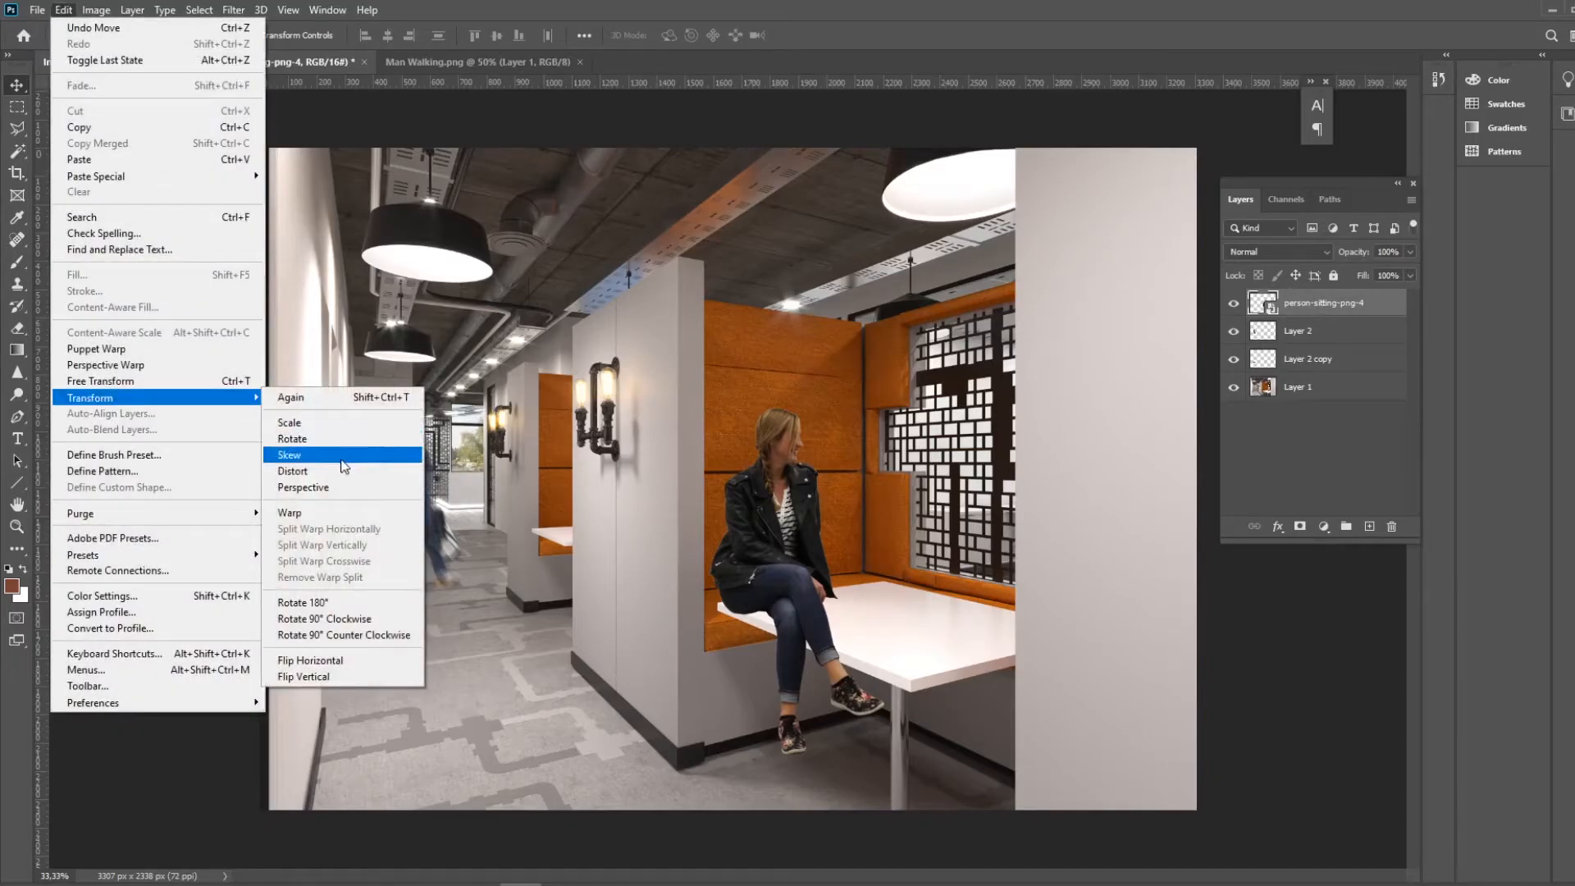
pyautogui.click(303, 515)
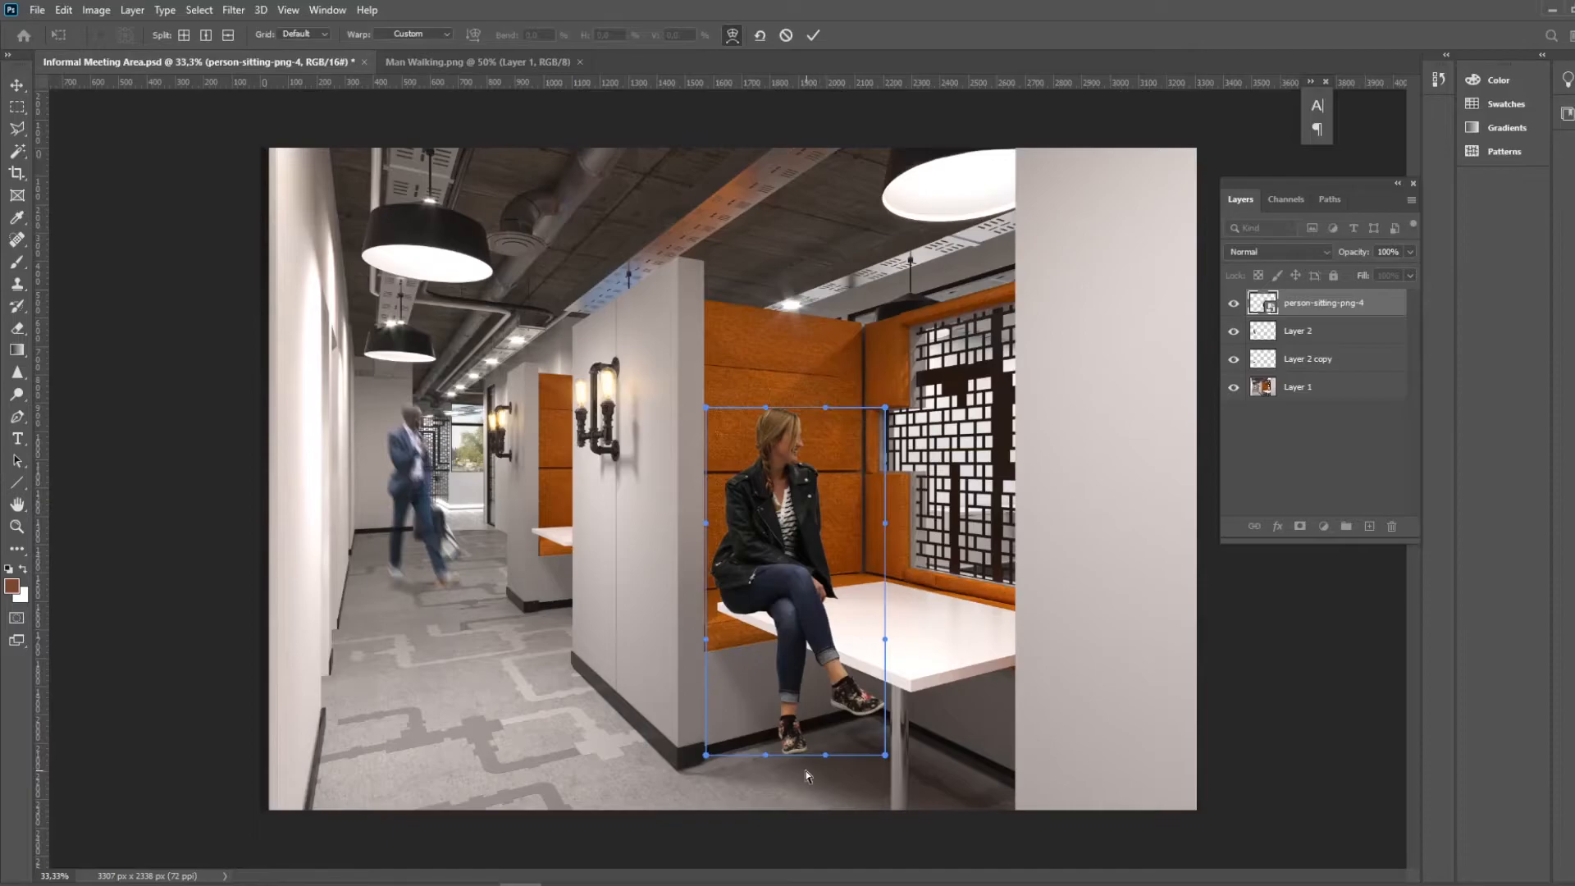
pyautogui.scroll(2, 806, 770)
pyautogui.moveTo(845, 789); pyautogui.dragTo(799, 786)
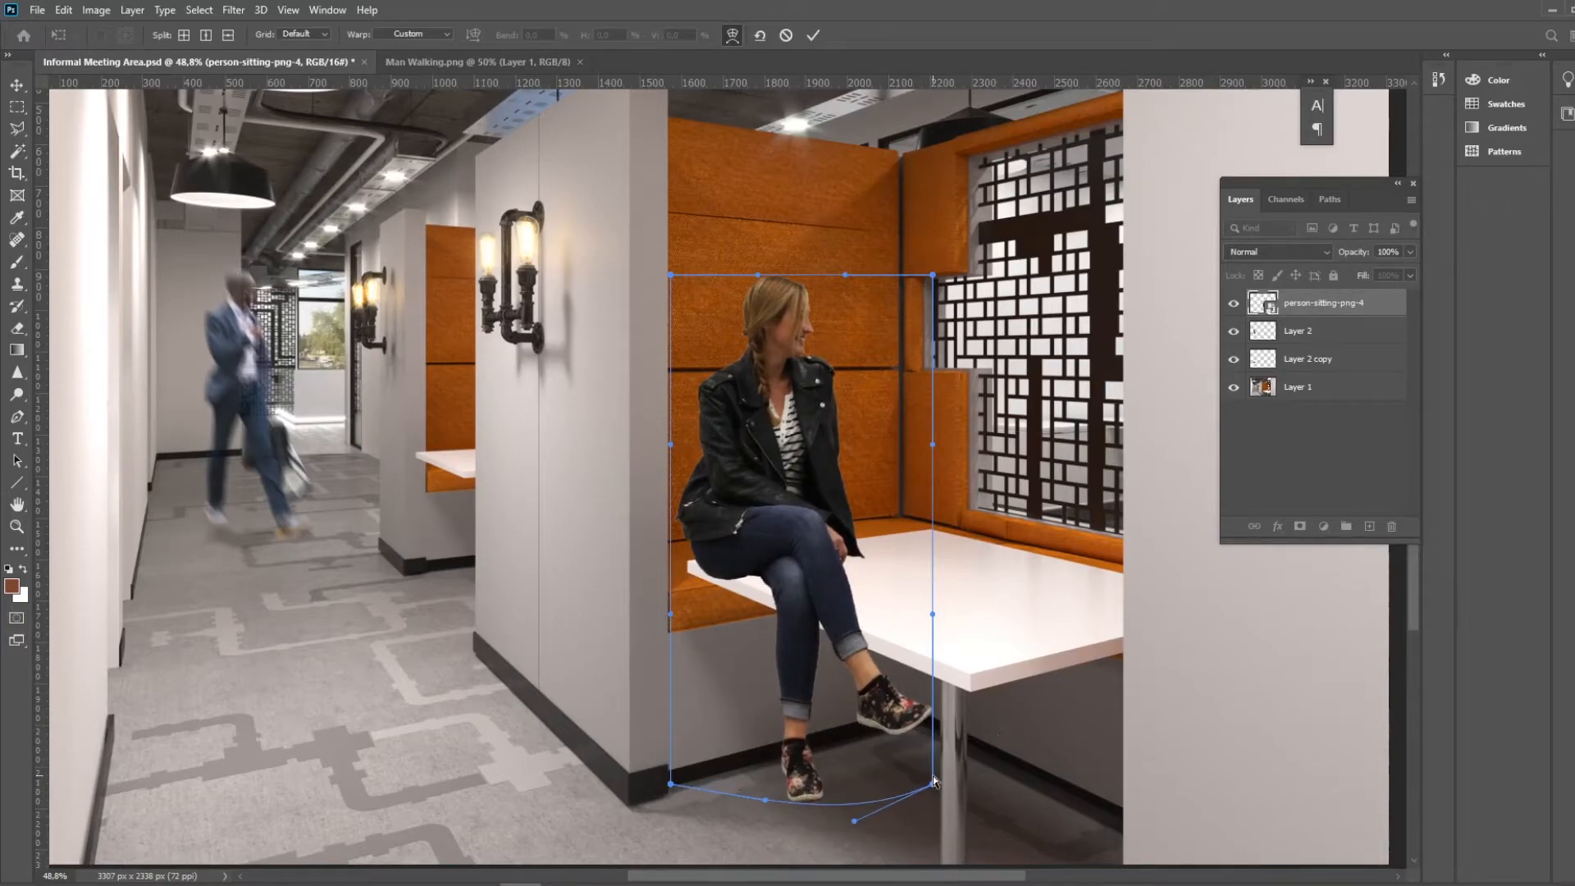
pyautogui.moveTo(933, 615); pyautogui.dragTo(932, 681)
pyautogui.click(814, 36)
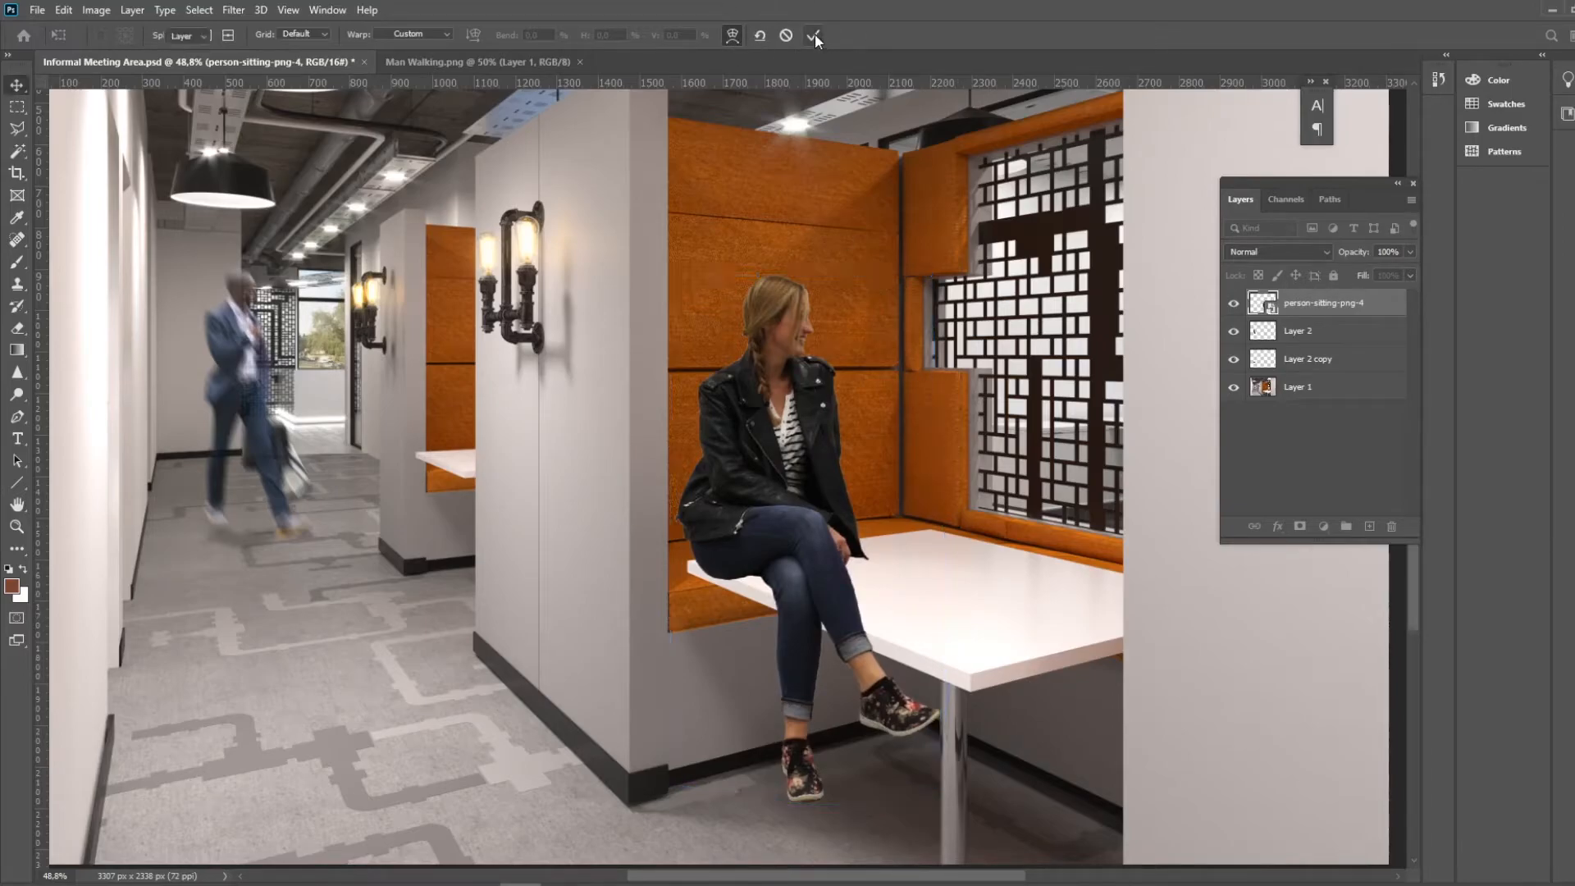
pyautogui.scroll(-2, 769, 539)
pyautogui.scroll(-2, 769, 539)
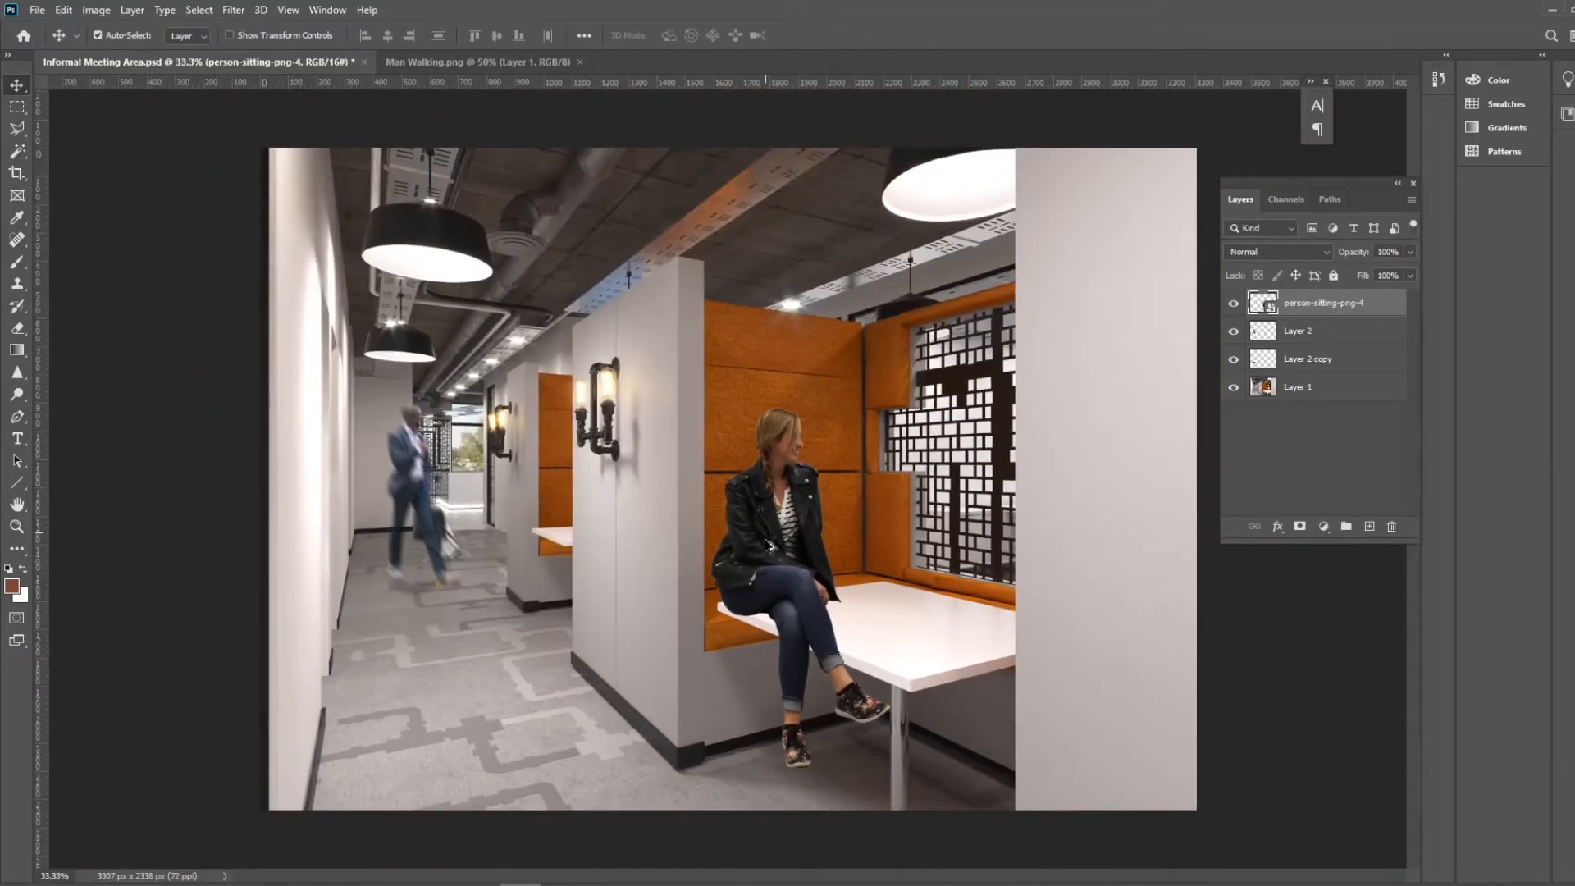
# Scale the seated woman slightly down to about 70% and reposition her on the bench
pyautogui.moveTo(789, 556)
pyautogui.mouseDown()
pyautogui.moveTo(777, 536)
pyautogui.moveTo(789, 555)
pyautogui.mouseUp()
pyautogui.hotkey('ctrl', 't')
pyautogui.moveTo(886, 415); pyautogui.dragTo(871, 420)
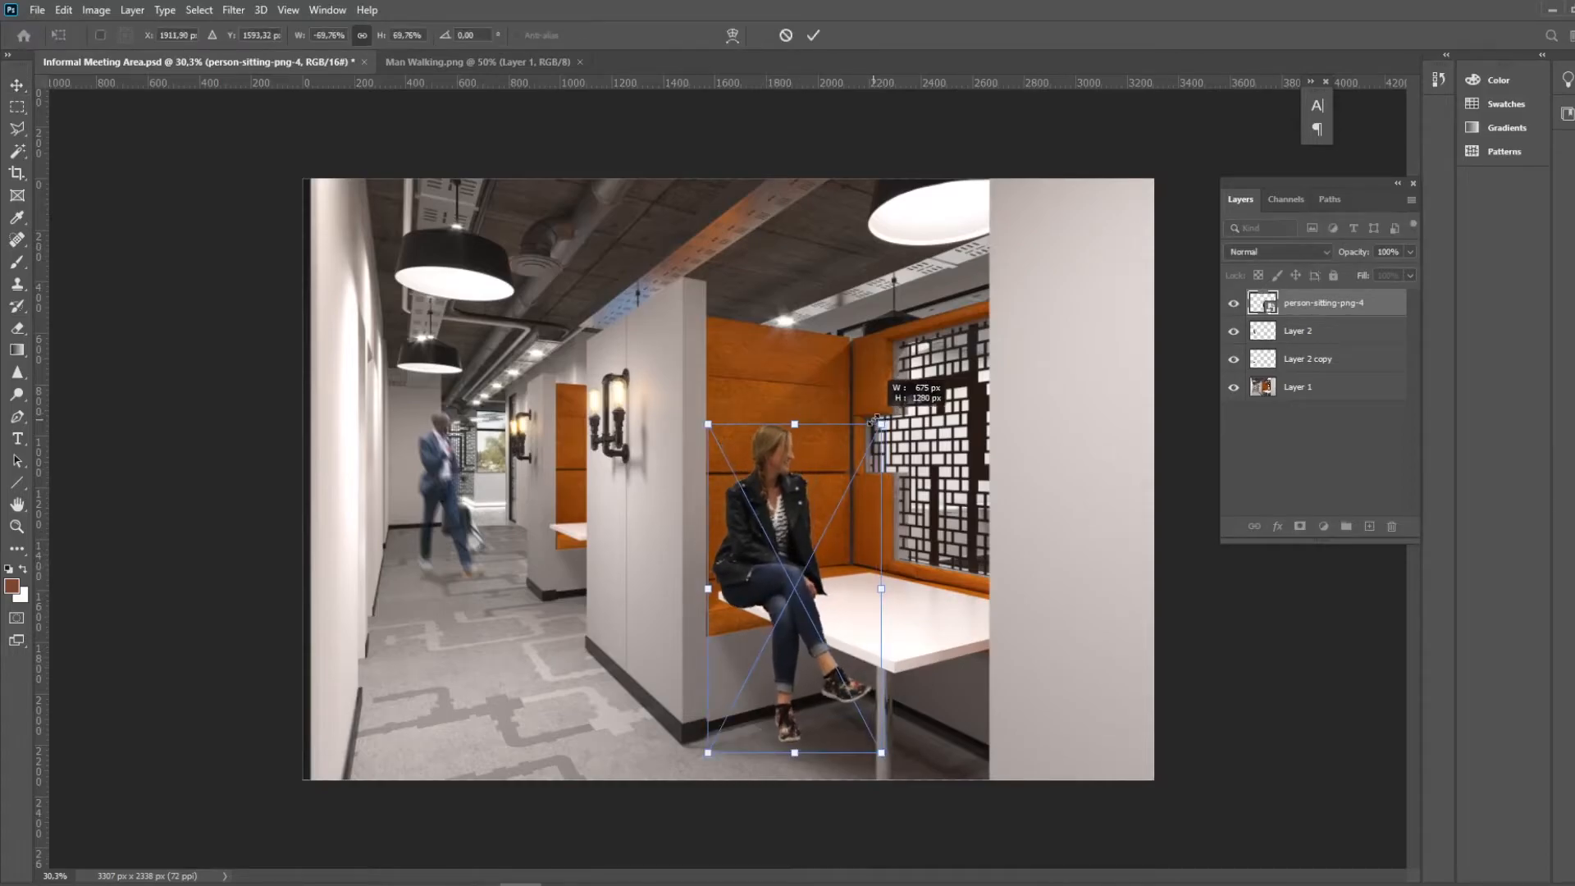
pyautogui.press('Return')
pyautogui.moveTo(784, 564); pyautogui.dragTo(766, 560)
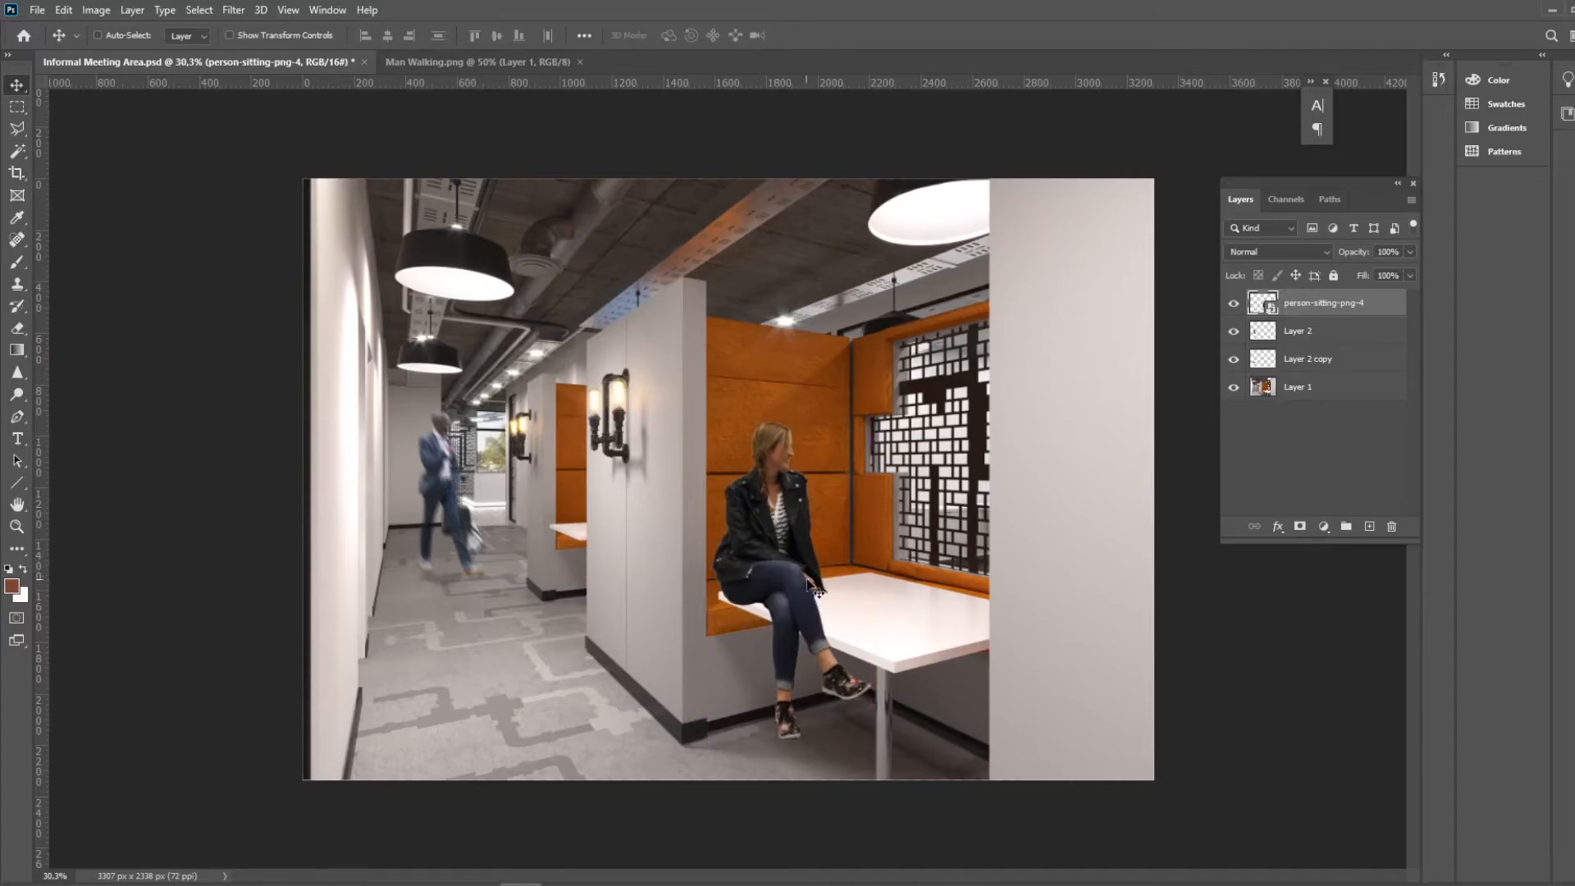
# Lower the opacity of the person-sitting-png-4 layer to 38% to see the table through the woman
pyautogui.click(1411, 251)
pyautogui.moveTo(1385, 269); pyautogui.dragTo(1359, 270)
pyautogui.scroll(2, 763, 583)
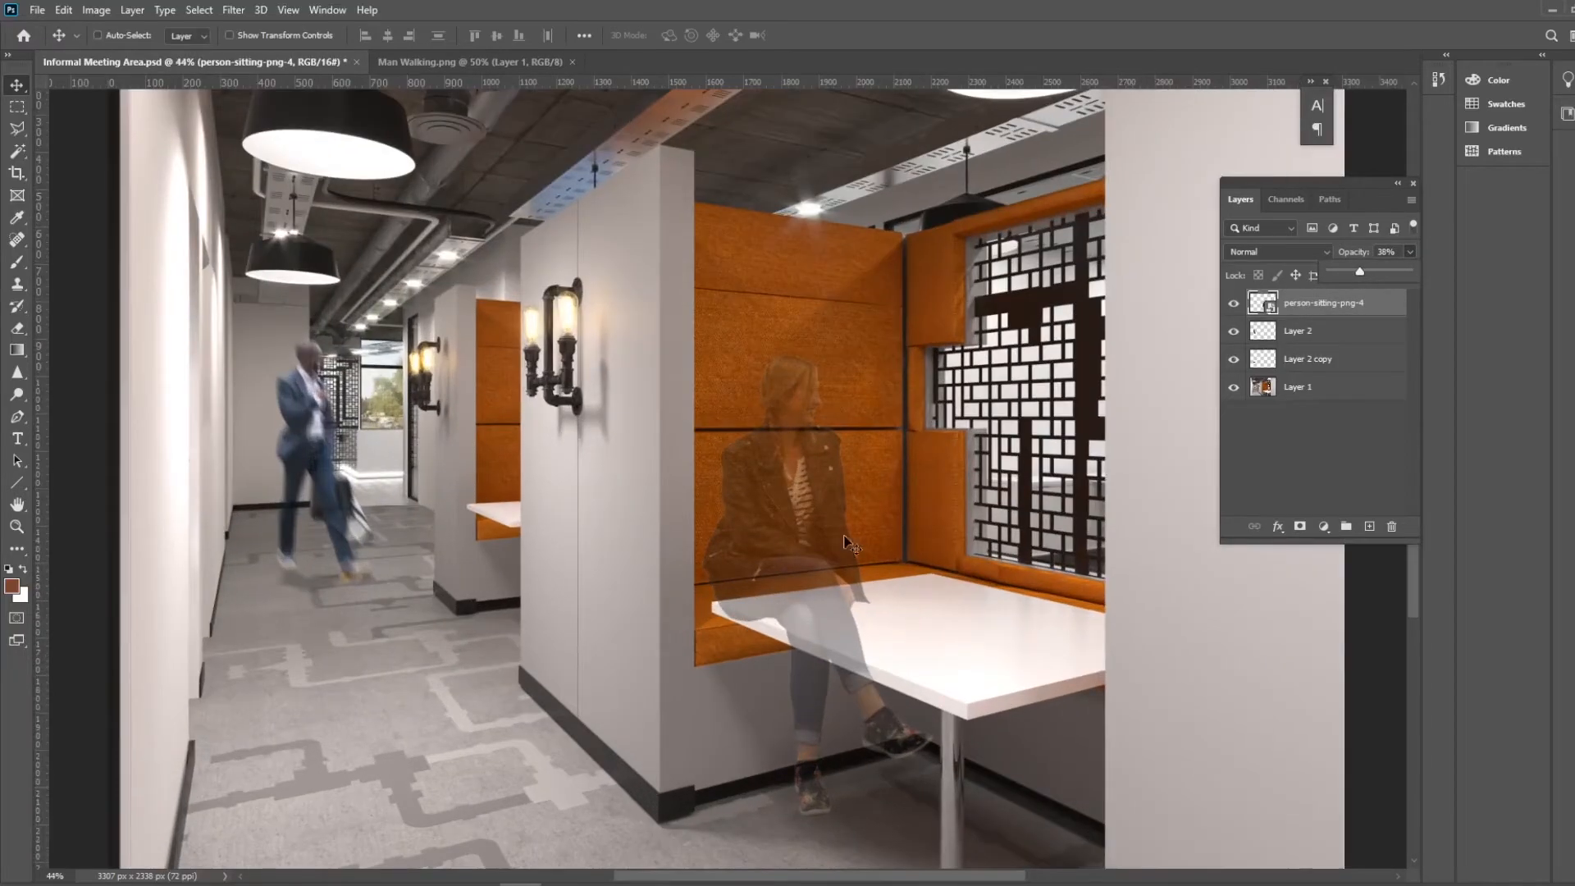
# With Layer 1 active, outline the part of the tabletop overlapping the woman with a Polygonal Lasso selection
pyautogui.click(1343, 389)
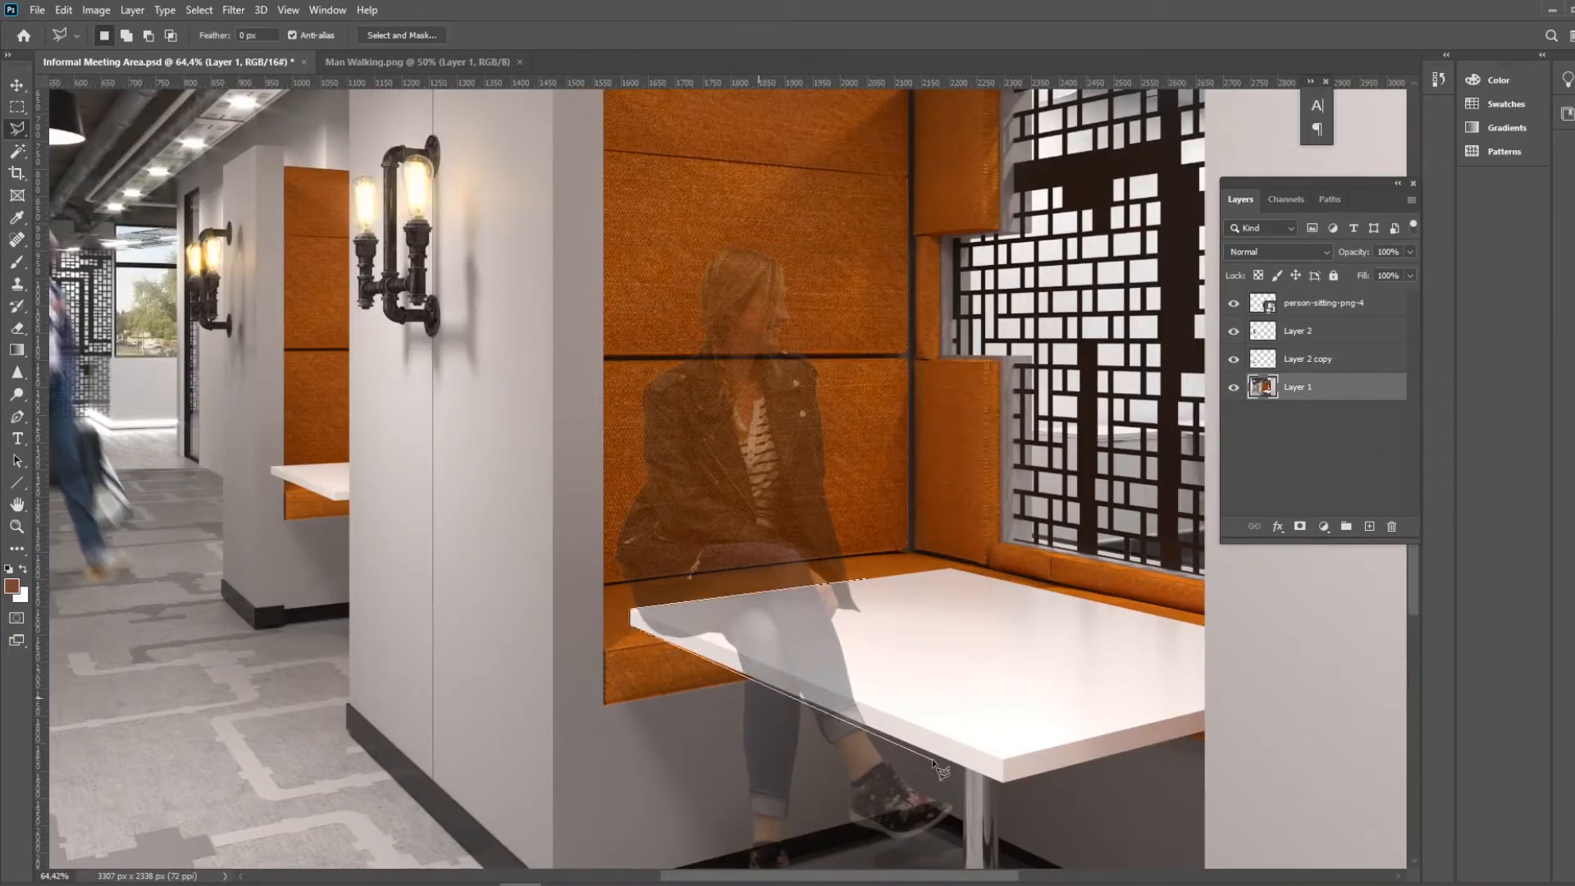
pyautogui.click(938, 755)
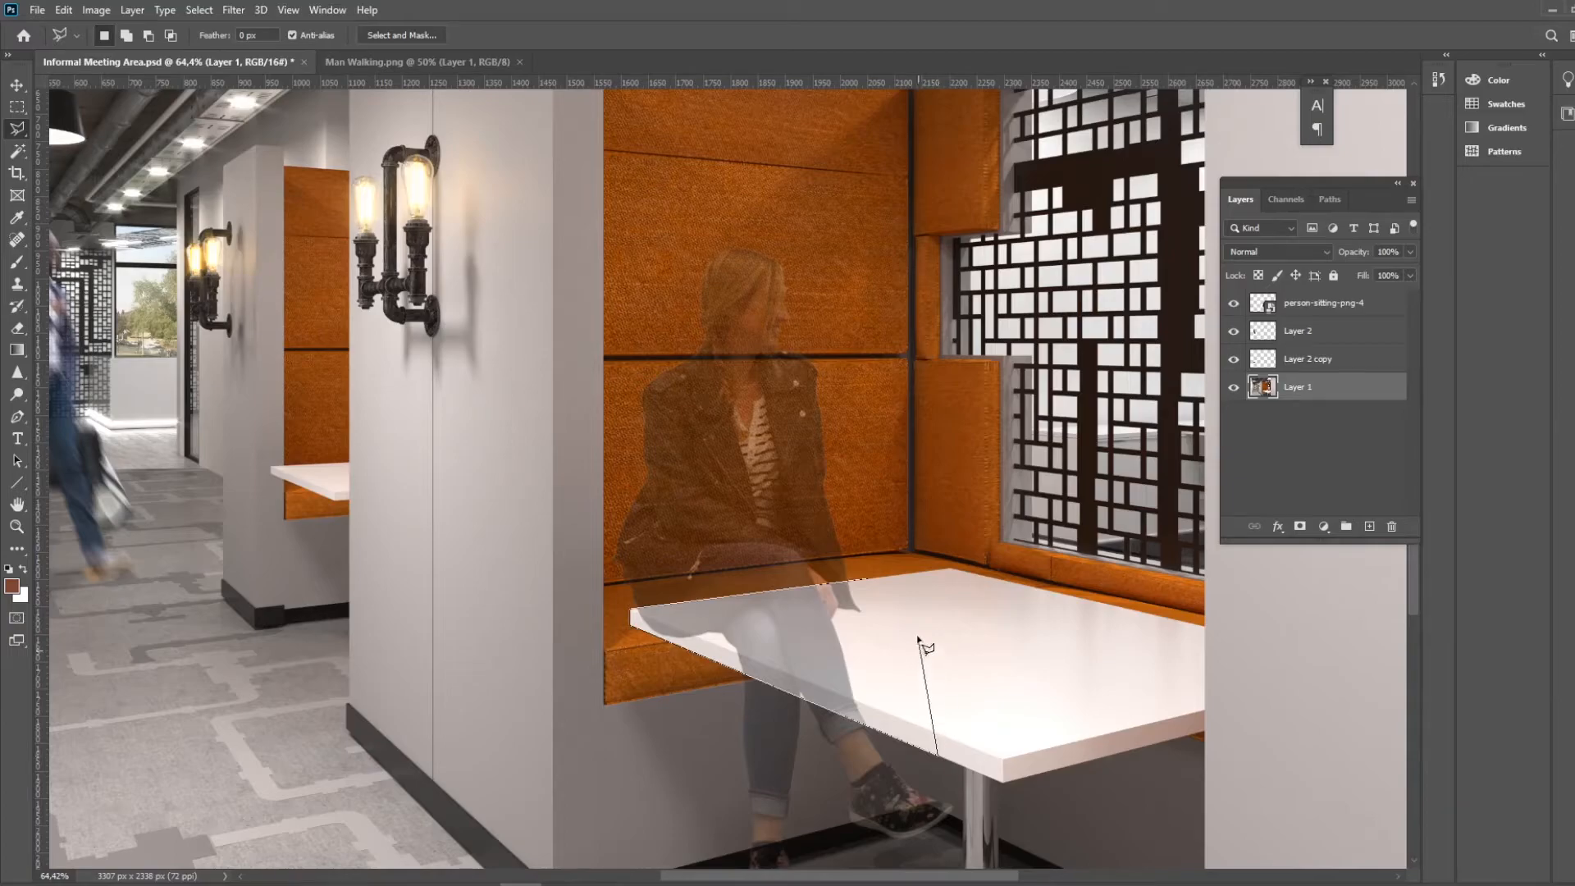
pyautogui.click(916, 634)
pyautogui.click(866, 579)
# Rasterize the seated woman's layer, person-sitting-png-4
pyautogui.click(1294, 333)
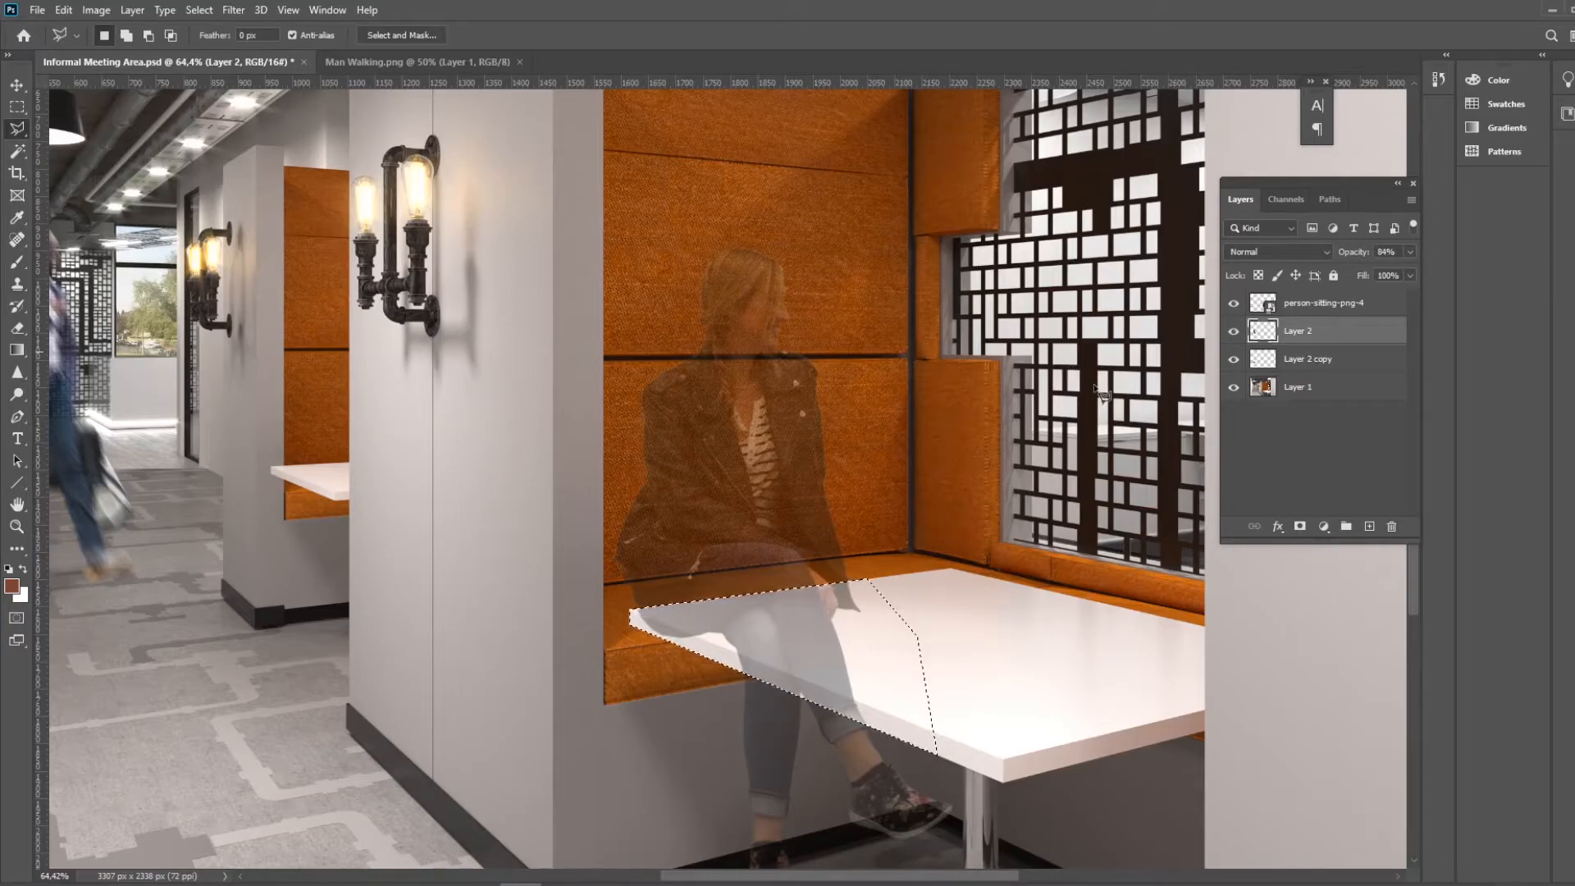
pyautogui.click(1234, 331)
pyautogui.click(1234, 331)
pyautogui.click(1256, 307)
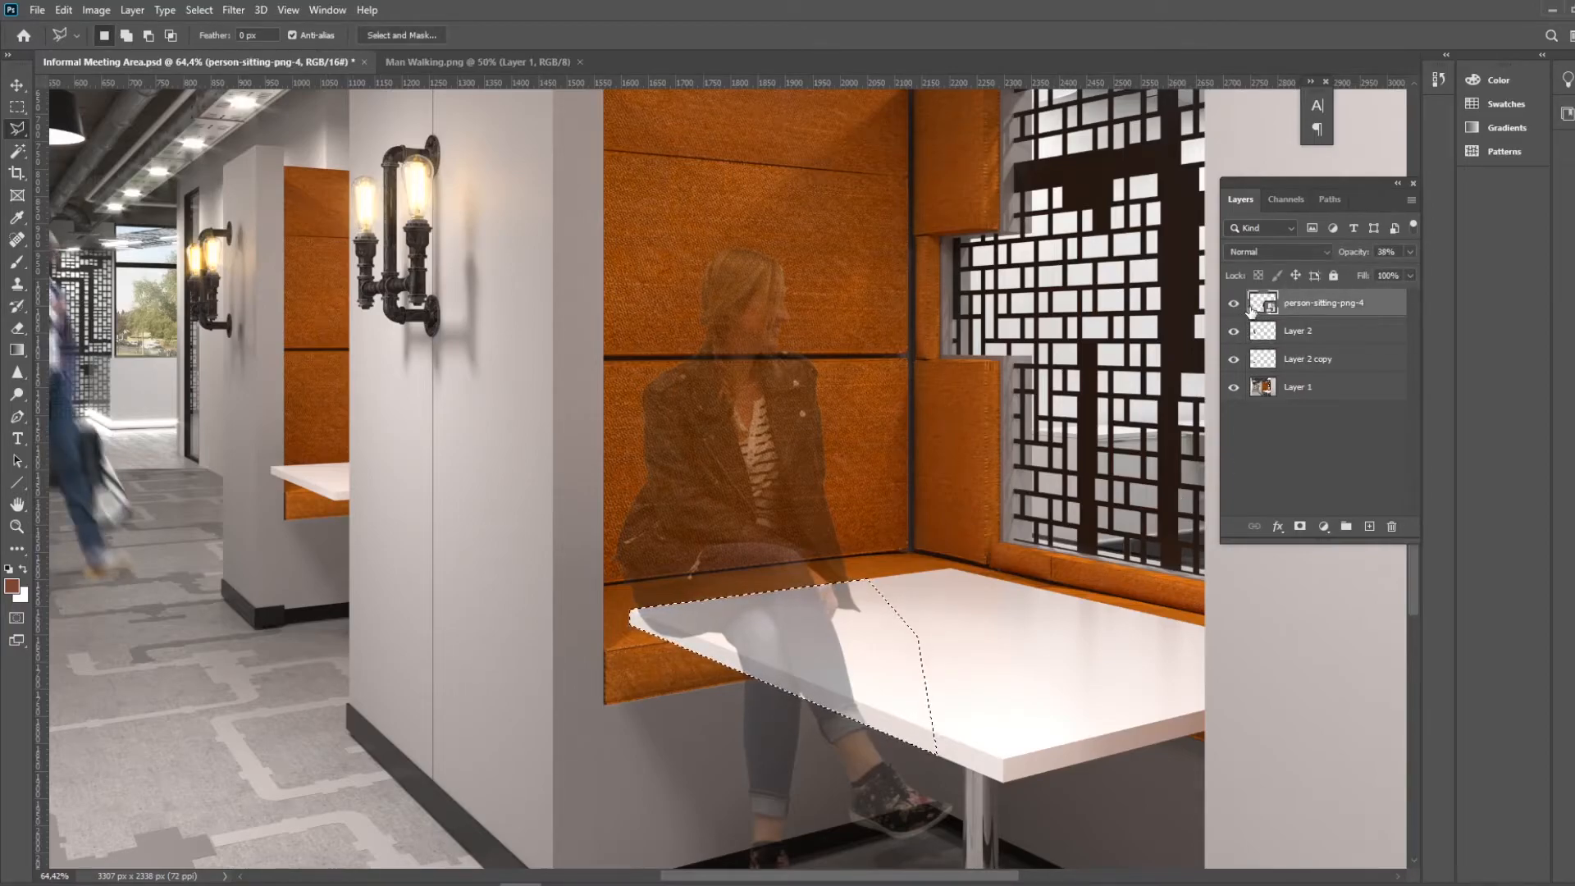
pyautogui.rightClick(1305, 305)
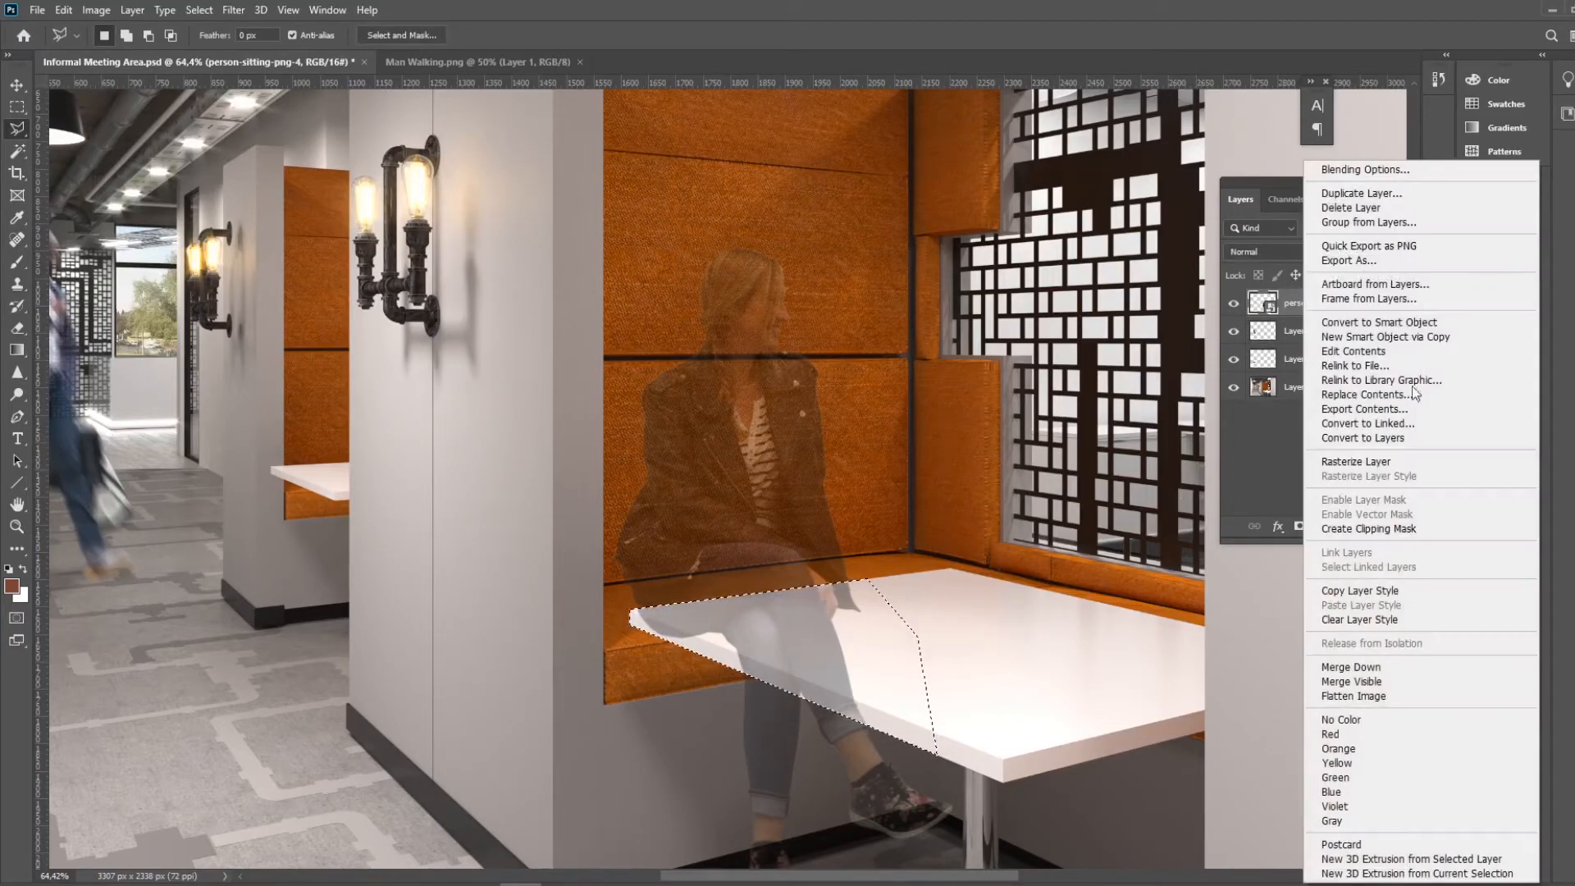
pyautogui.click(1345, 458)
# Delete the part of the woman inside the tabletop selection, deselect, and restore her layer's opacity to 100%
pyautogui.press('Delete')
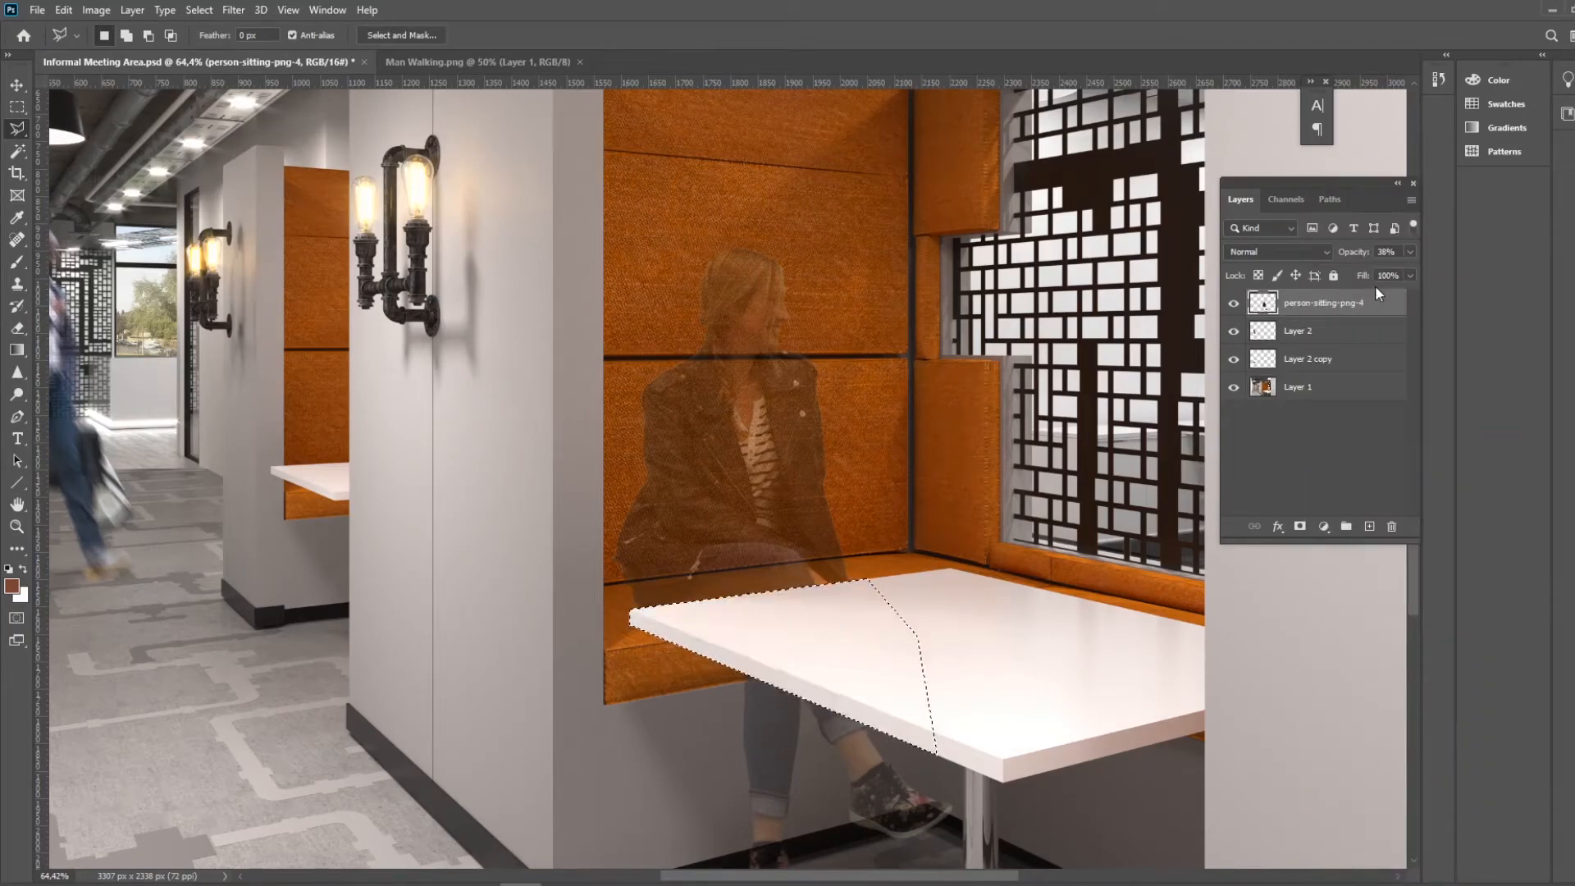
pyautogui.hotkey('ctrl', 'd')
pyautogui.scroll(-6, 765, 392)
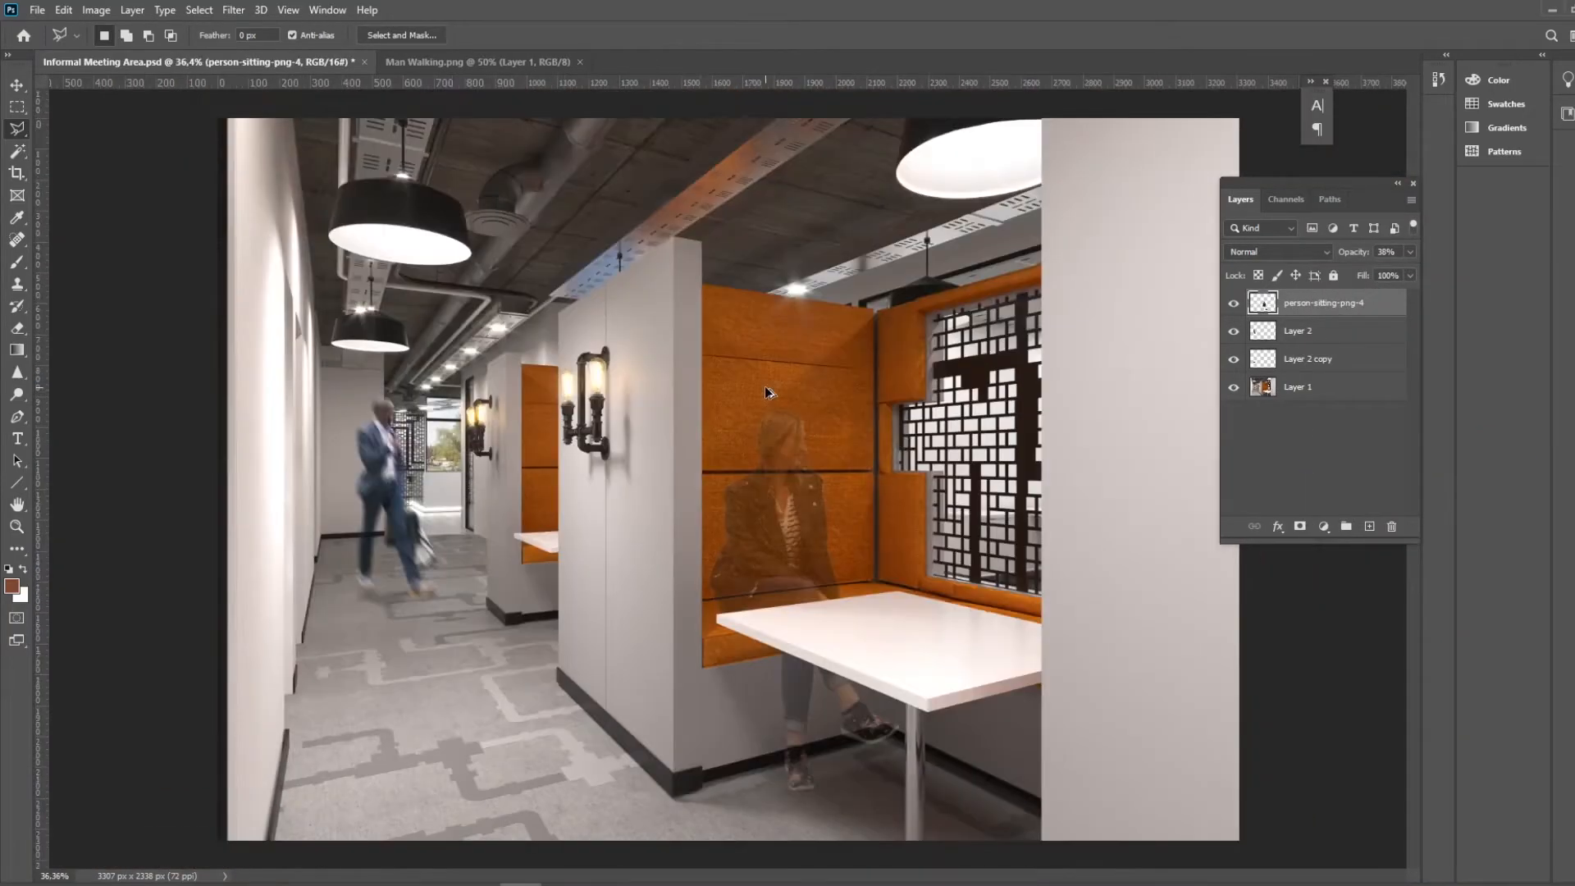
pyautogui.click(1411, 253)
pyautogui.moveTo(1400, 268); pyautogui.dragTo(1410, 271)
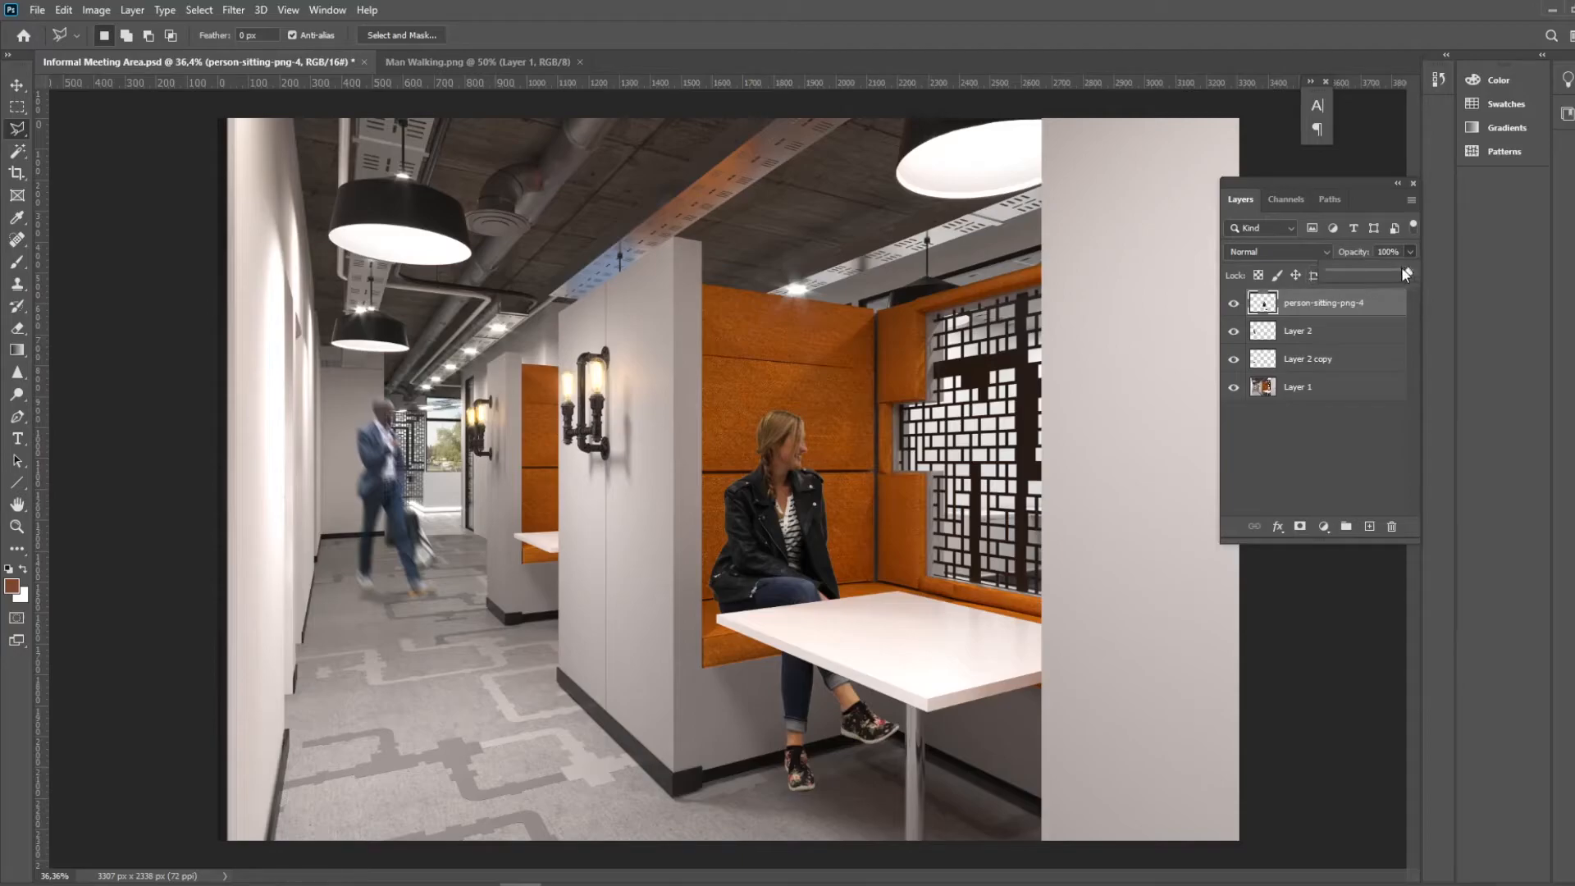
pyautogui.scroll(-1, 597, 538)
pyautogui.scroll(1, 660, 574)
pyautogui.scroll(1, 768, 612)
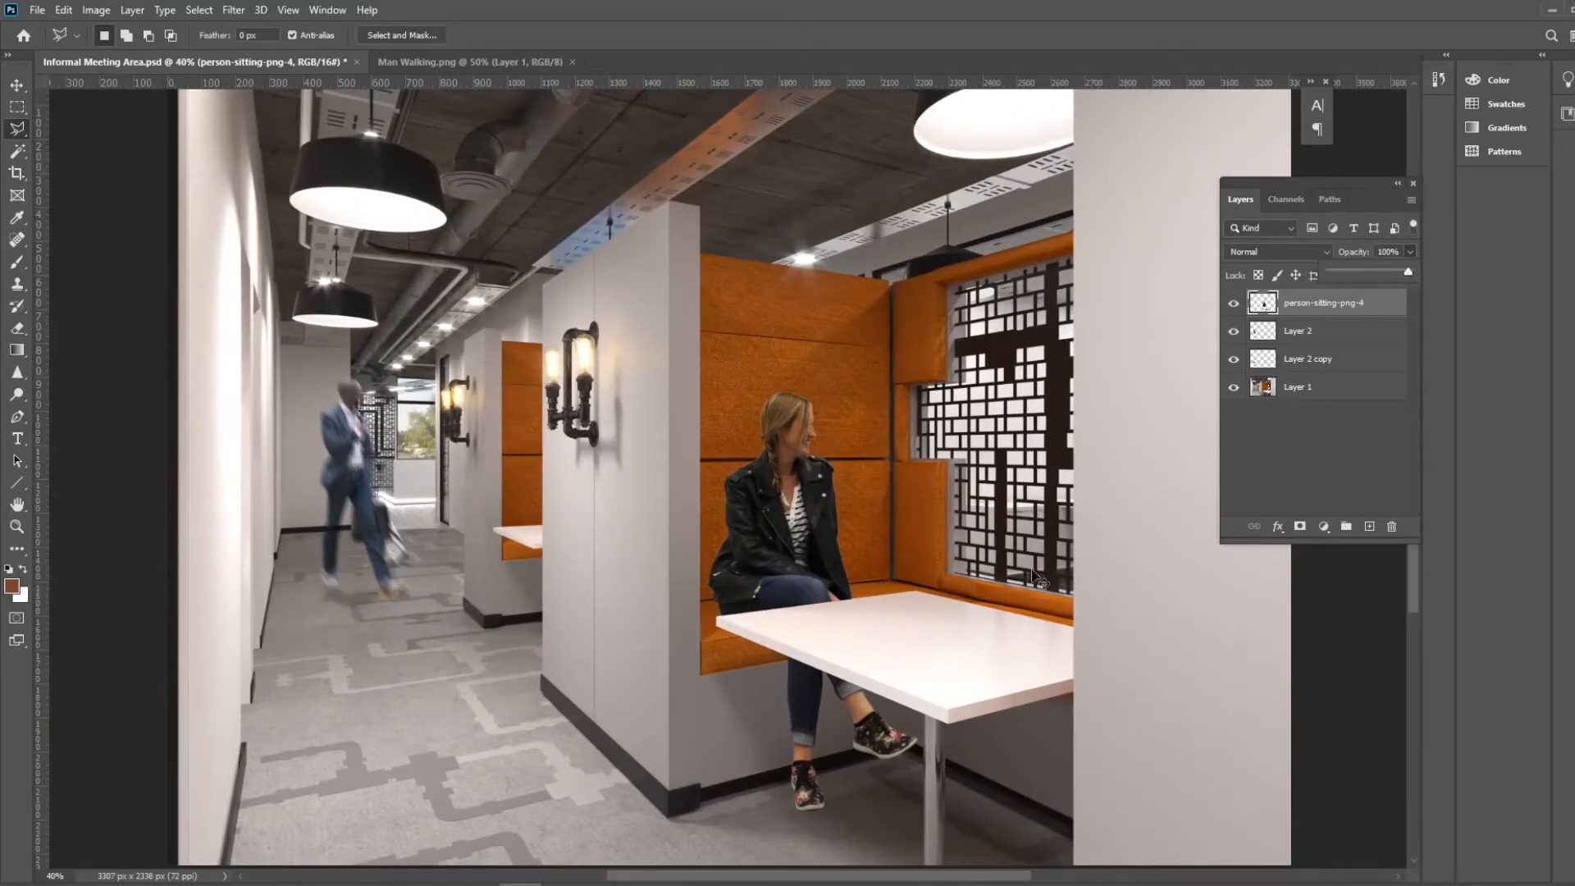
# Undo the opacity change and the deletion over the tabletop, and remove the tabletop selection
pyautogui.press('3')
pyautogui.press('8')
pyautogui.hotkey('ctrl', 'z')
pyautogui.hotkey('ctrl', 'z')
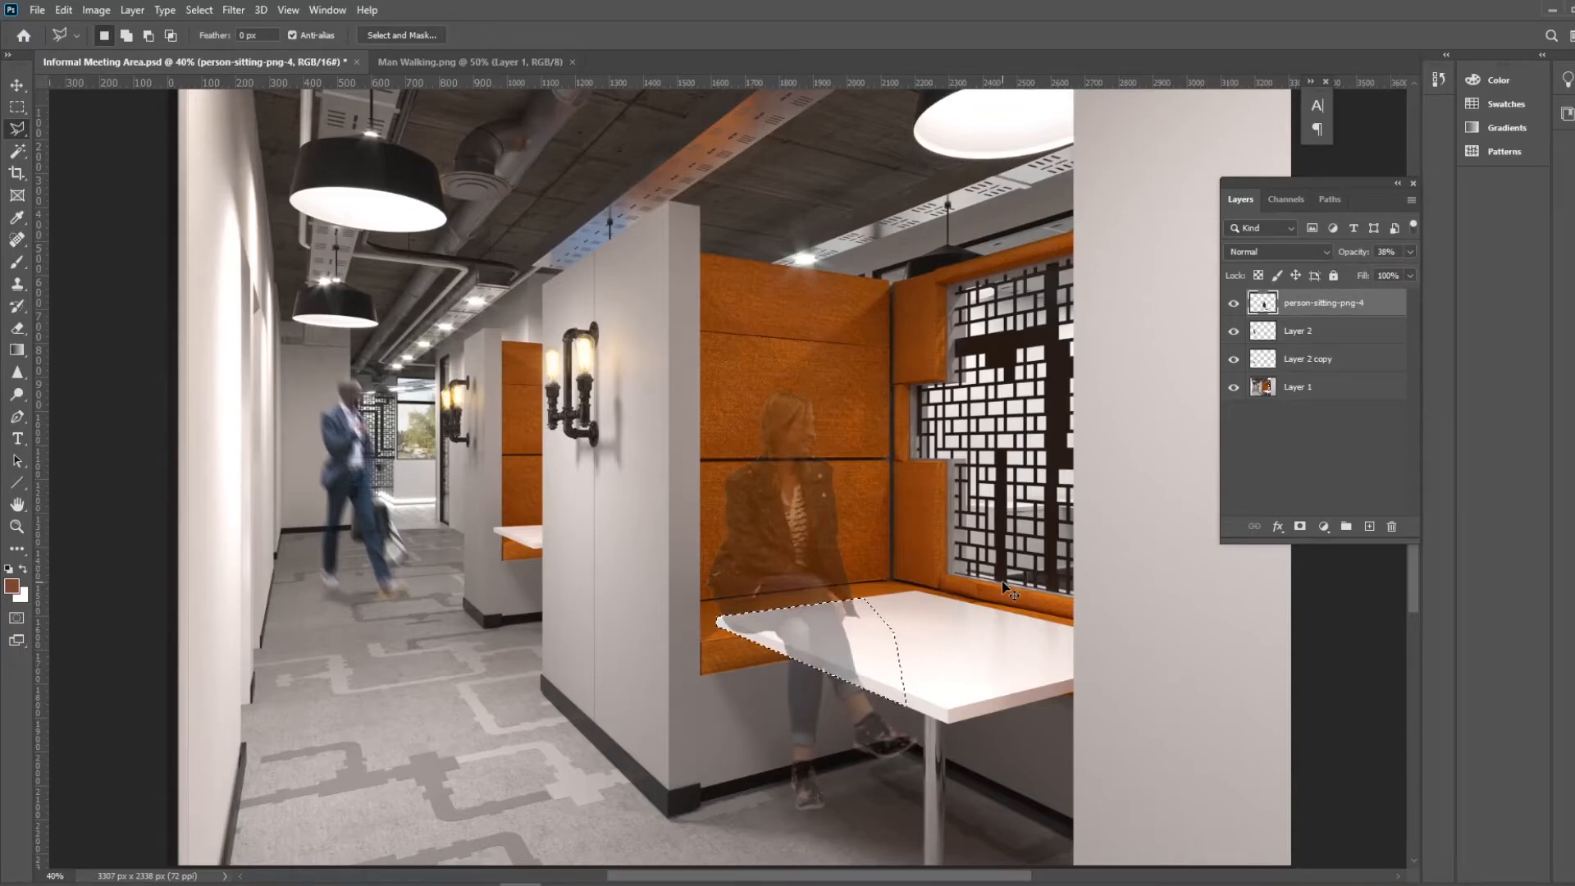
pyautogui.hotkey('ctrl', 'z')
# Scale the seated woman down to about 92% and move her up and closer to the partition wall, onto the bench
pyautogui.hotkey('ctrl', 't')
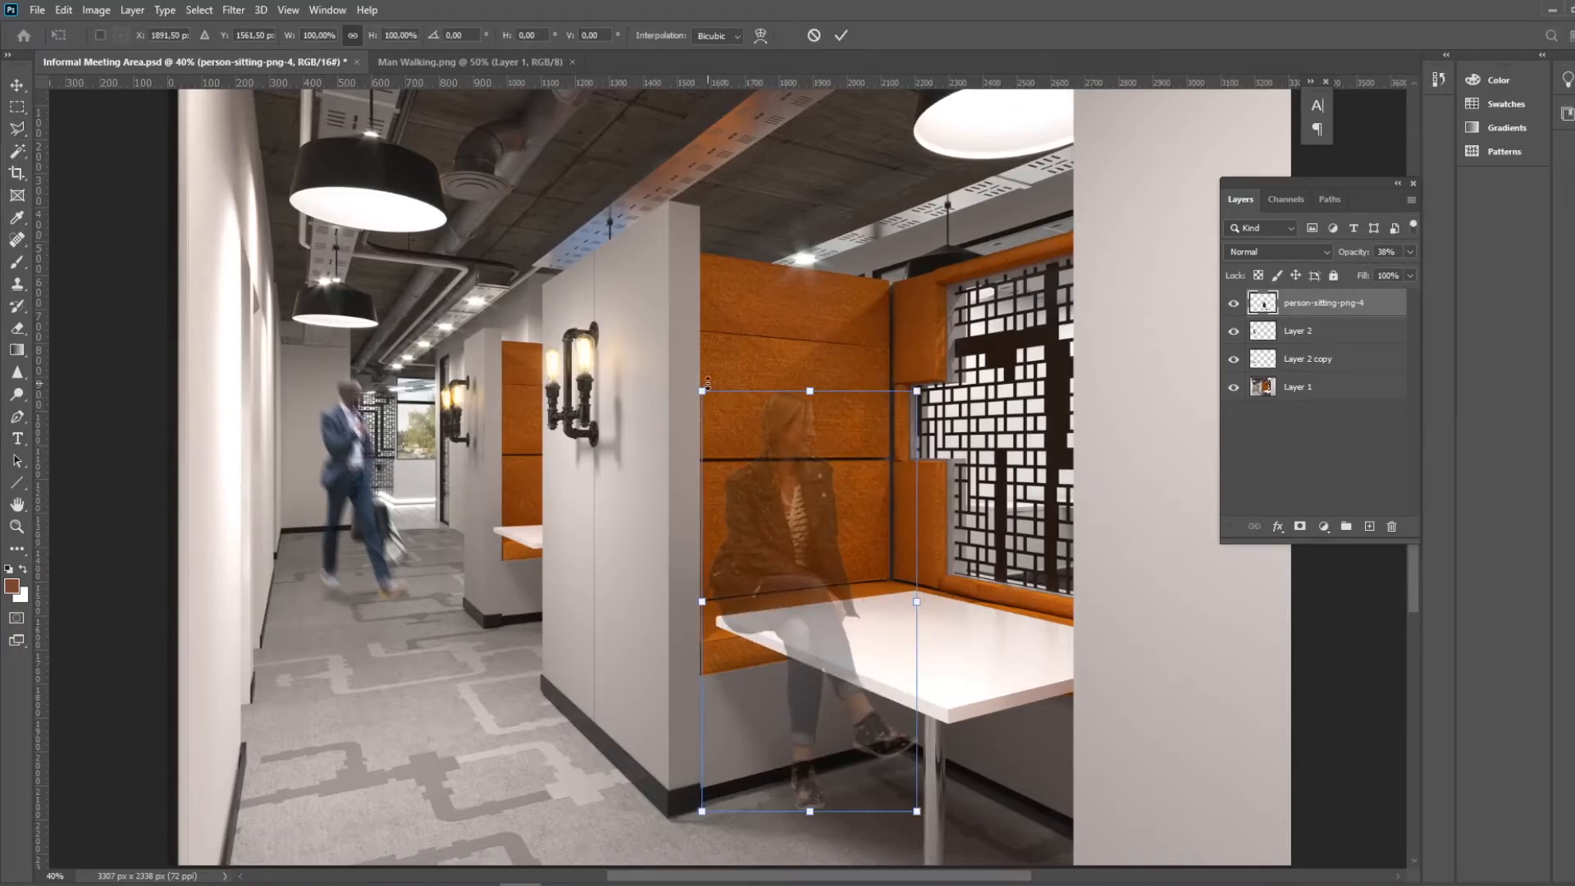
pyautogui.moveTo(702, 391); pyautogui.dragTo(725, 434)
pyautogui.press('Return')
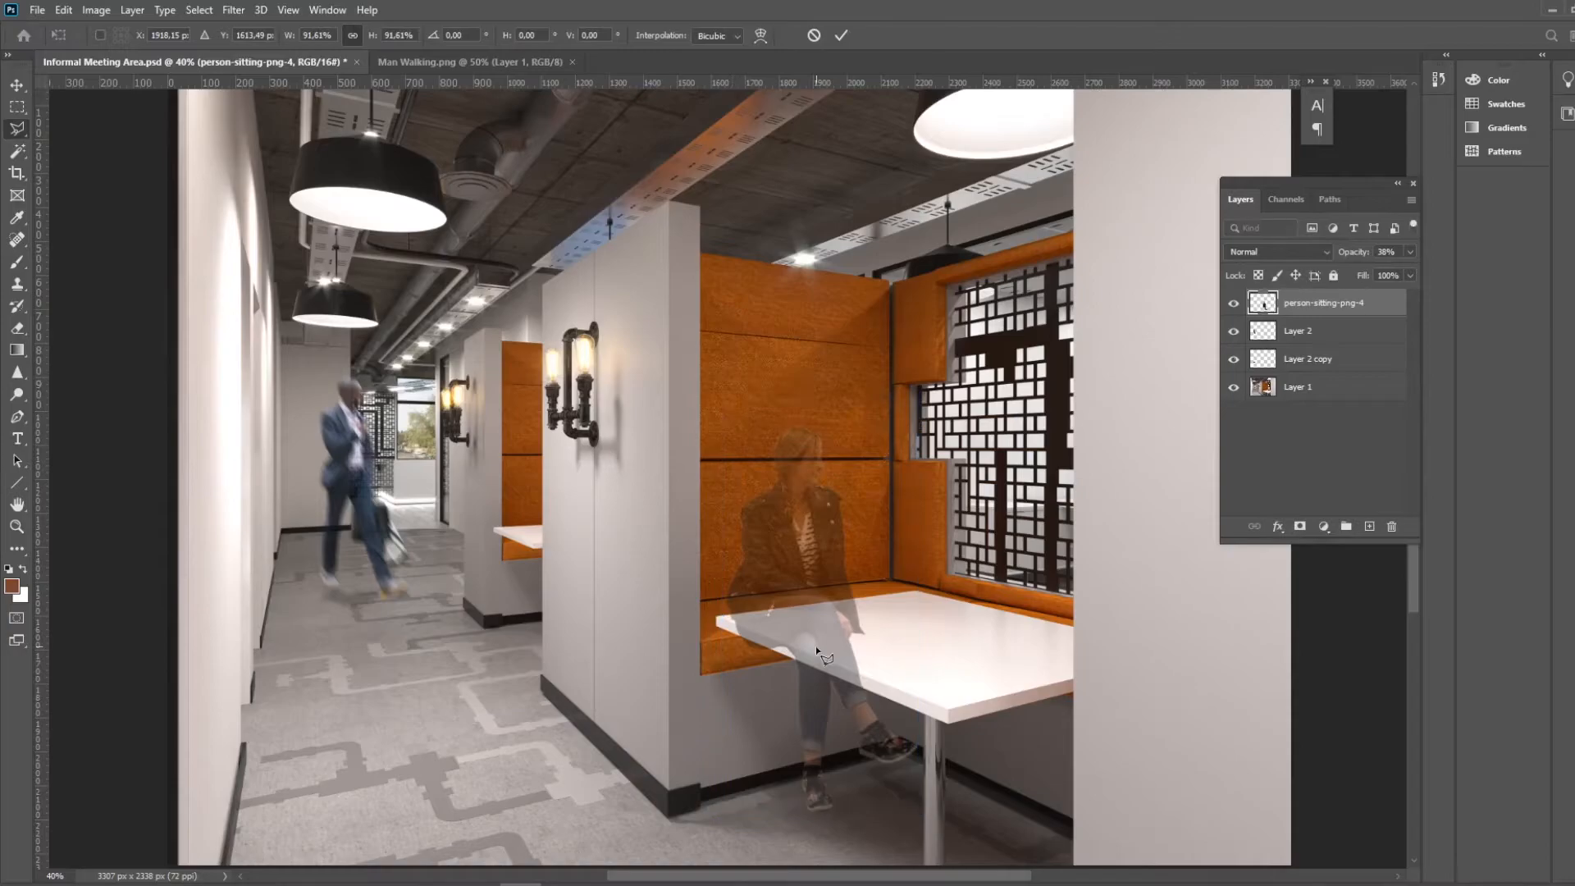
pyautogui.press('l')
pyautogui.click(805, 621)
pyautogui.press('Escape')
pyautogui.press('v')
pyautogui.moveTo(796, 617)
pyautogui.mouseDown()
pyautogui.moveTo(784, 583)
pyautogui.moveTo(776, 596)
pyautogui.mouseUp()
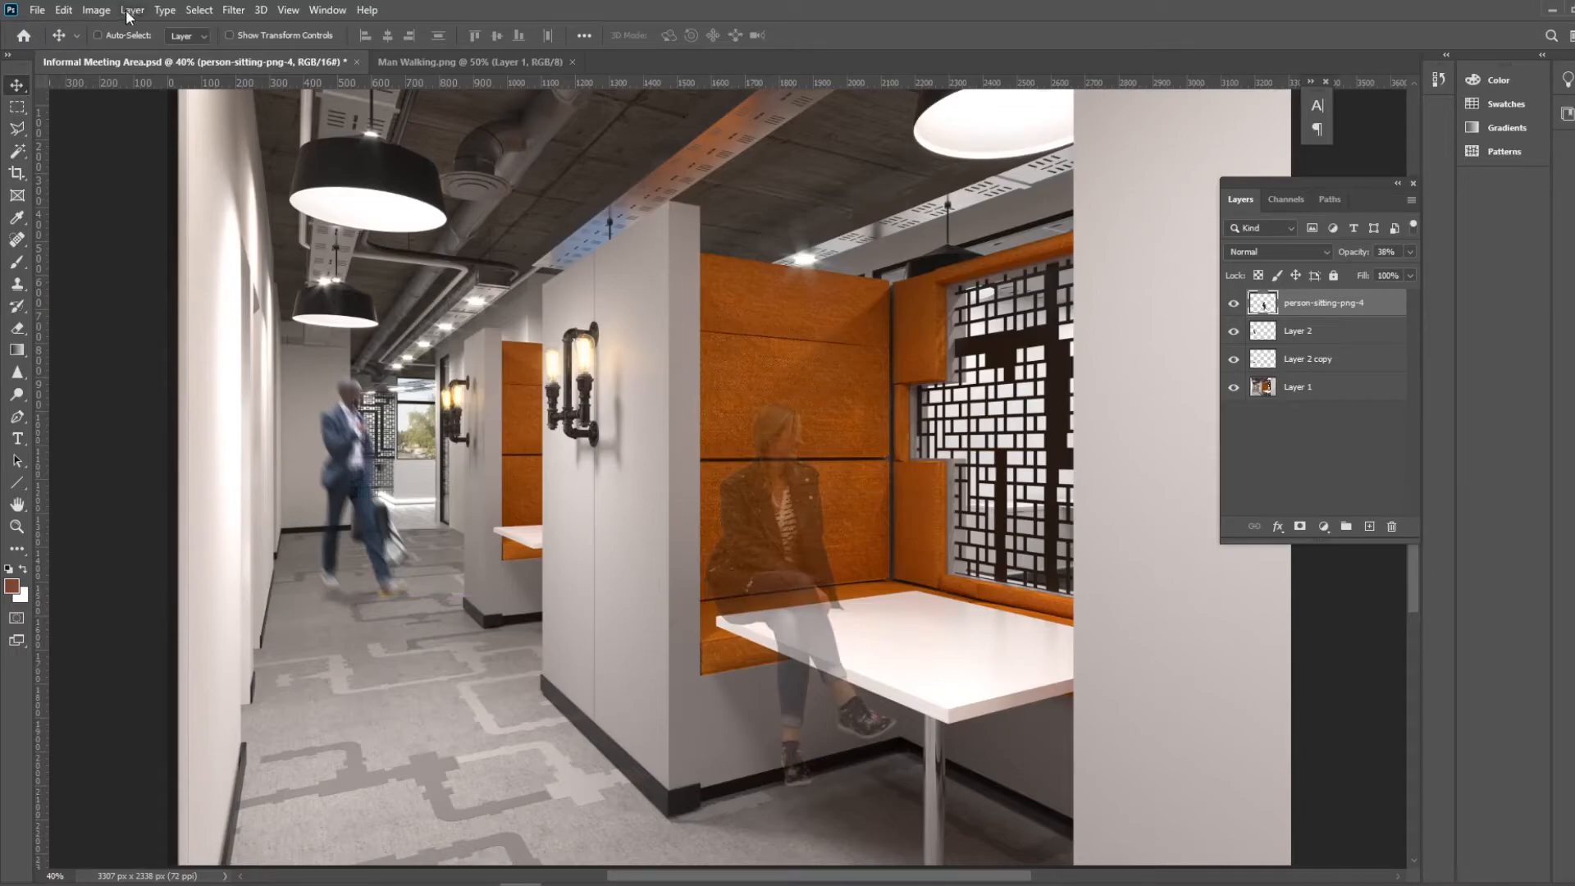
# Warp the lower part of the seated woman, bulging its bottom and side edges slightly outward around her feet
pyautogui.click(64, 12)
pyautogui.moveTo(123, 403)
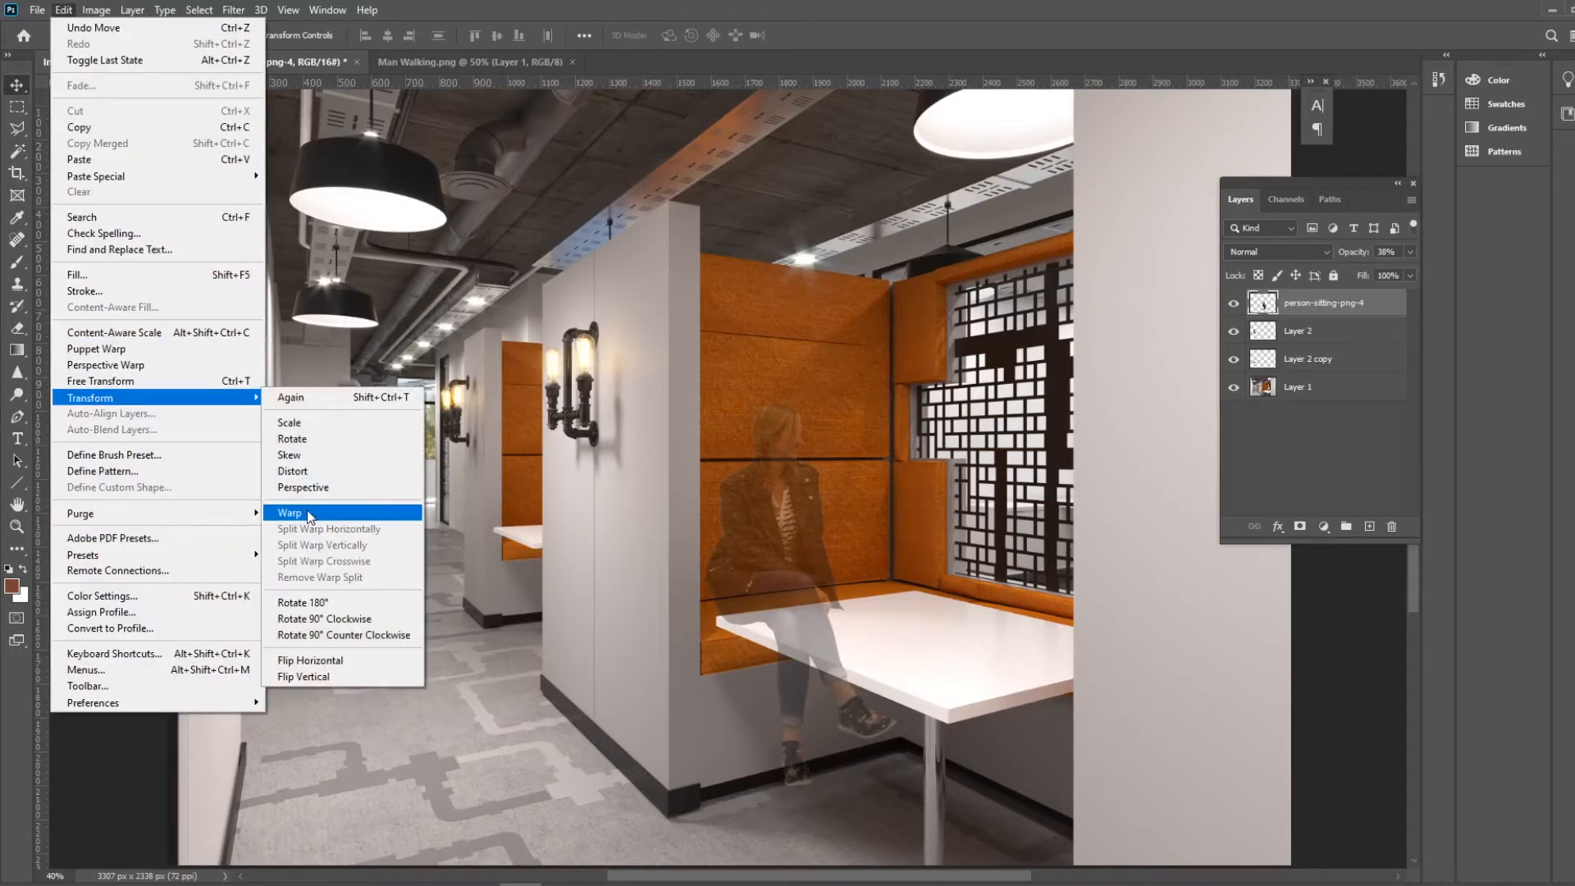
pyautogui.click(328, 511)
pyautogui.moveTo(831, 790); pyautogui.dragTo(763, 796)
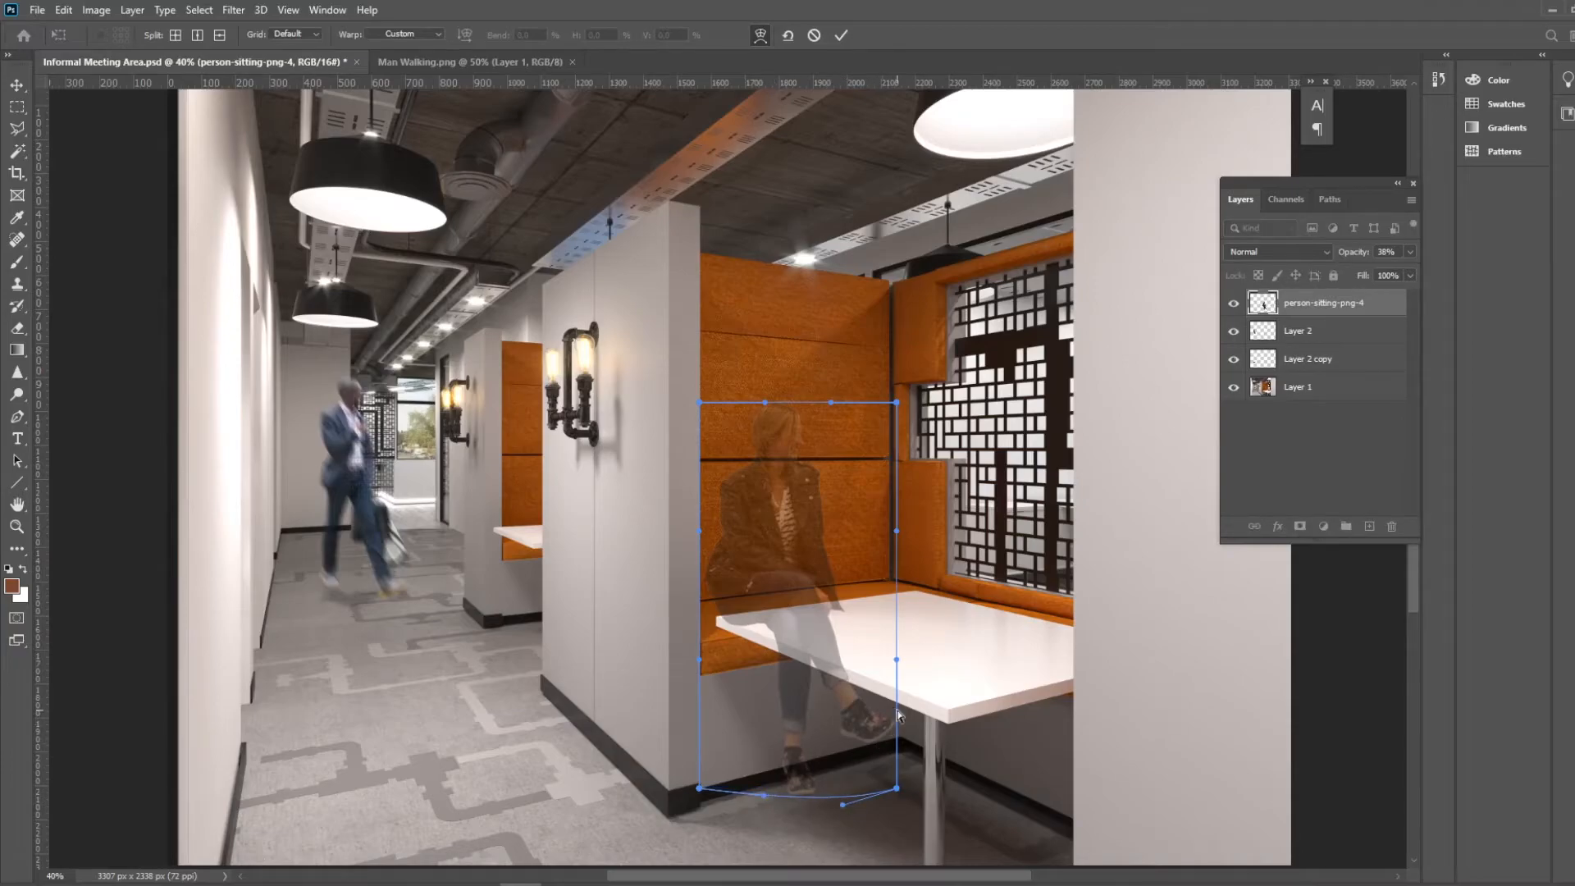
pyautogui.moveTo(897, 659); pyautogui.dragTo(909, 681)
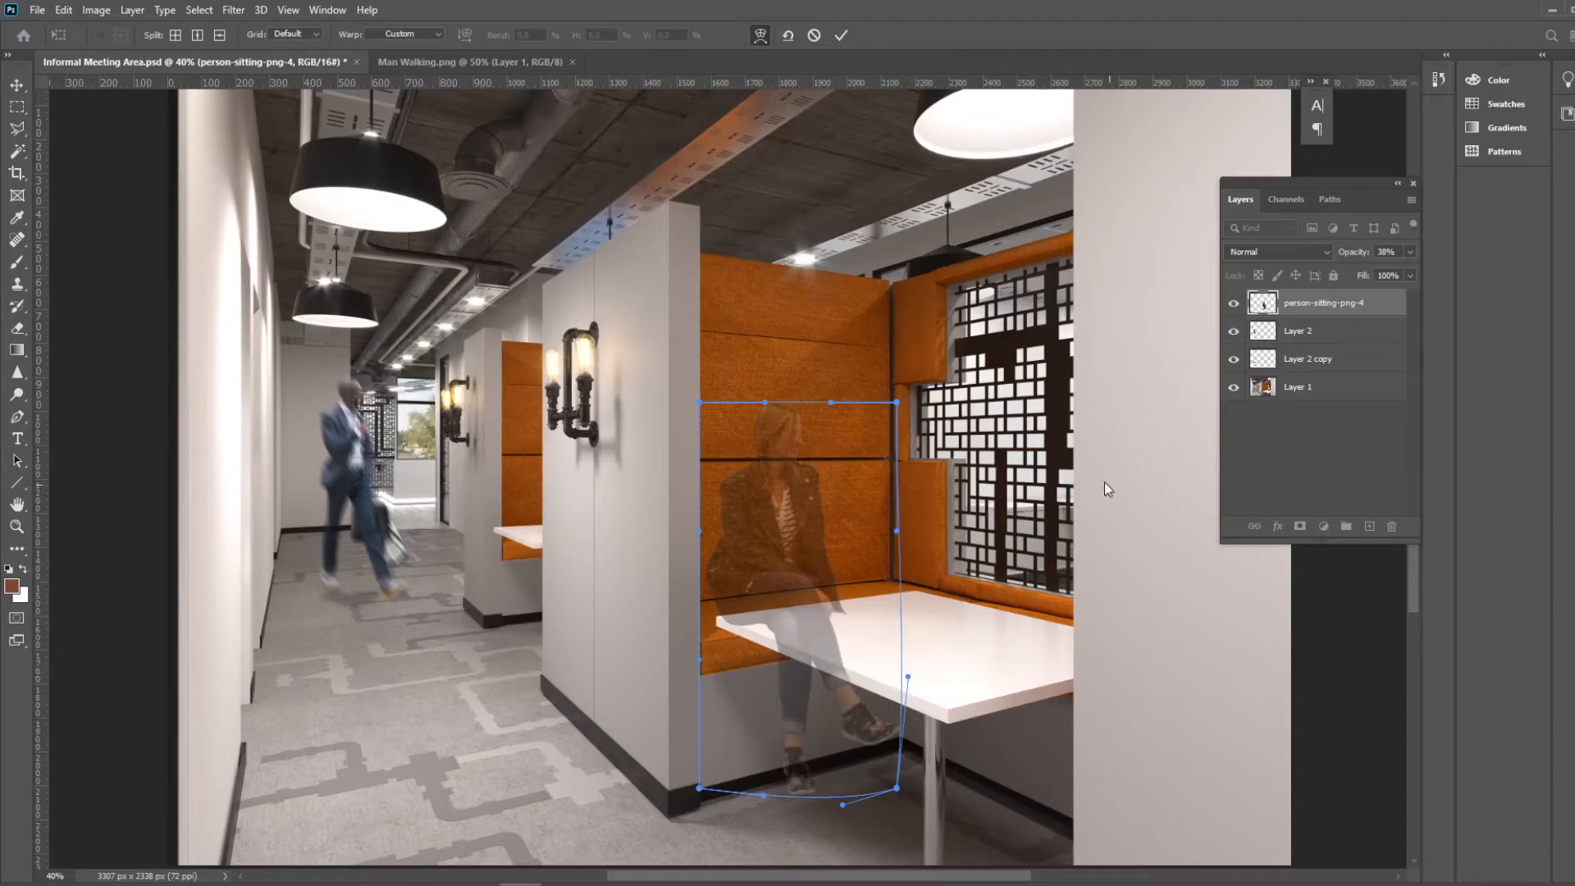
pyautogui.press('Return')
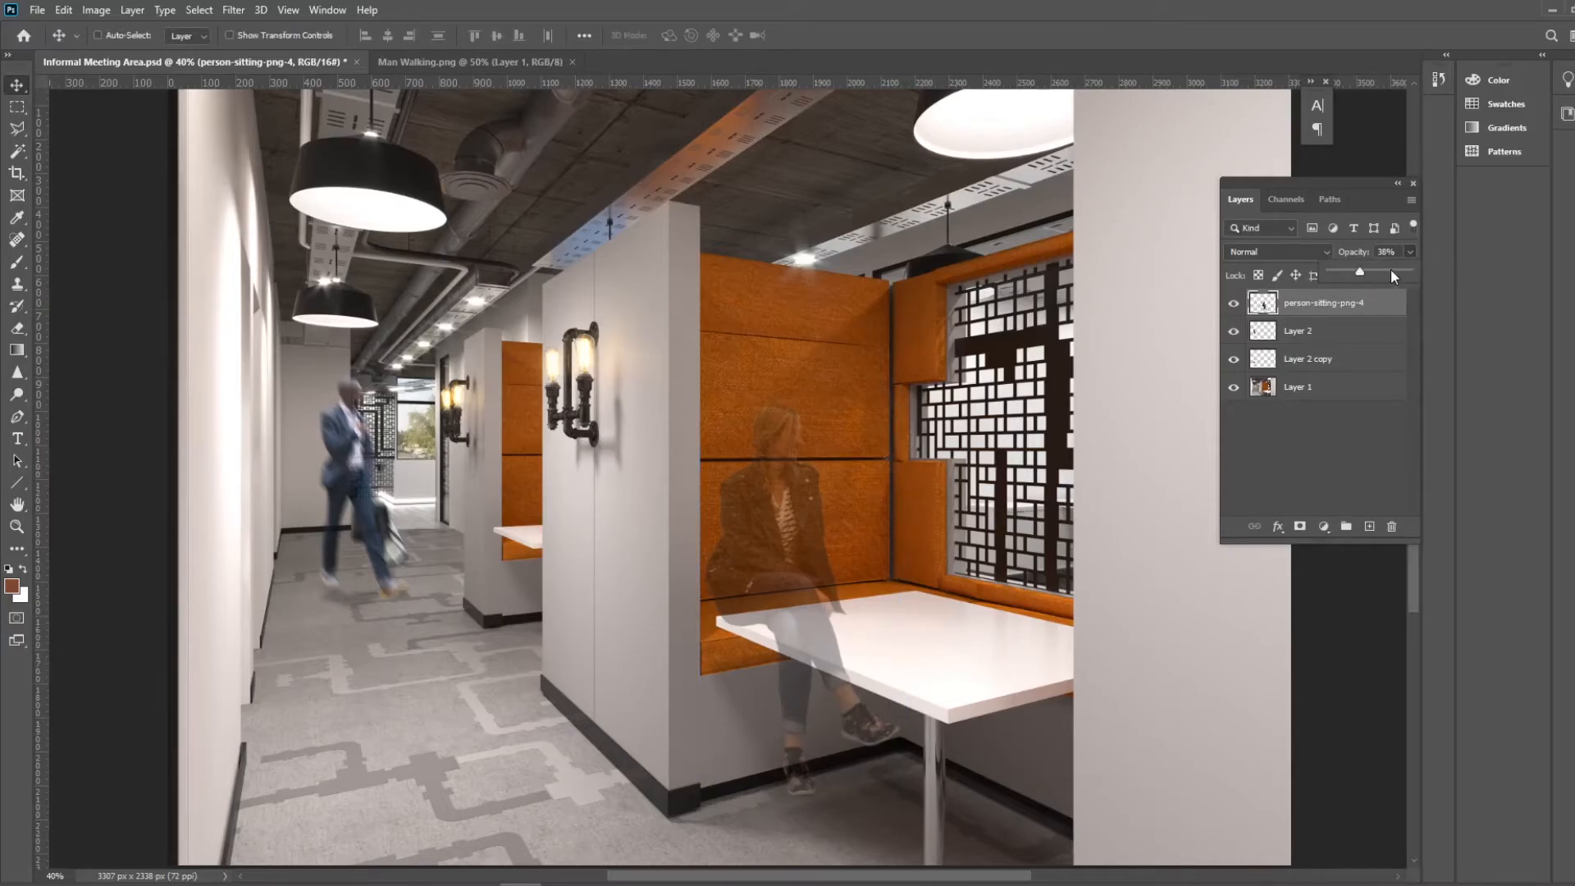
# Raise the woman's layer opacity to 77% and outline the tabletop area covering her legs with a Polygonal Lasso selection
pyautogui.moveTo(1392, 271); pyautogui.dragTo(1400, 272)
pyautogui.scroll(2, 732, 667)
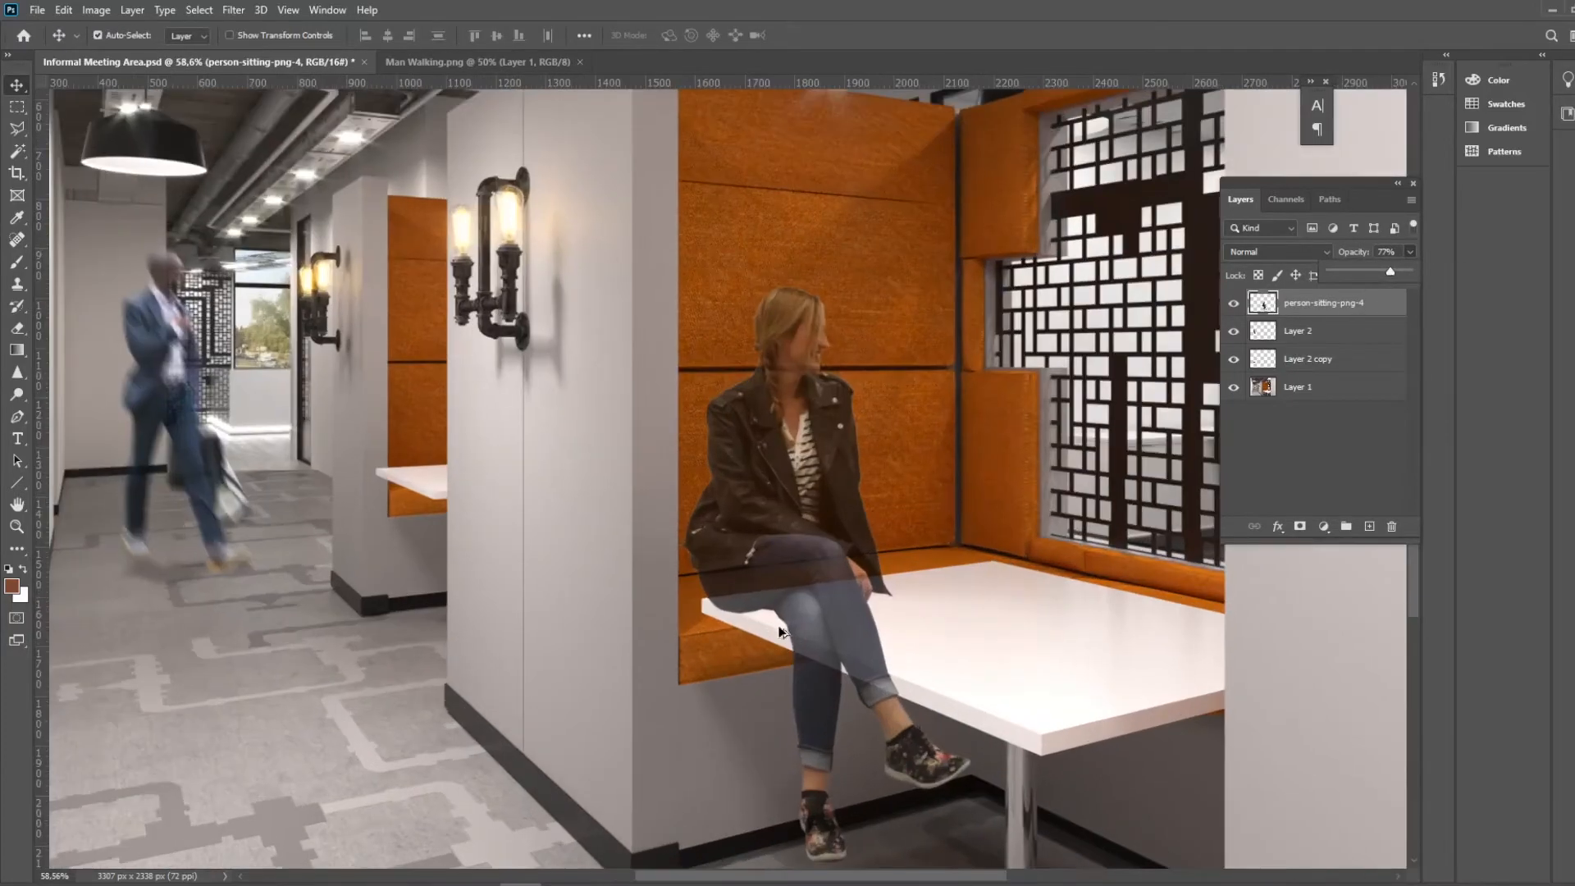
pyautogui.click(17, 128)
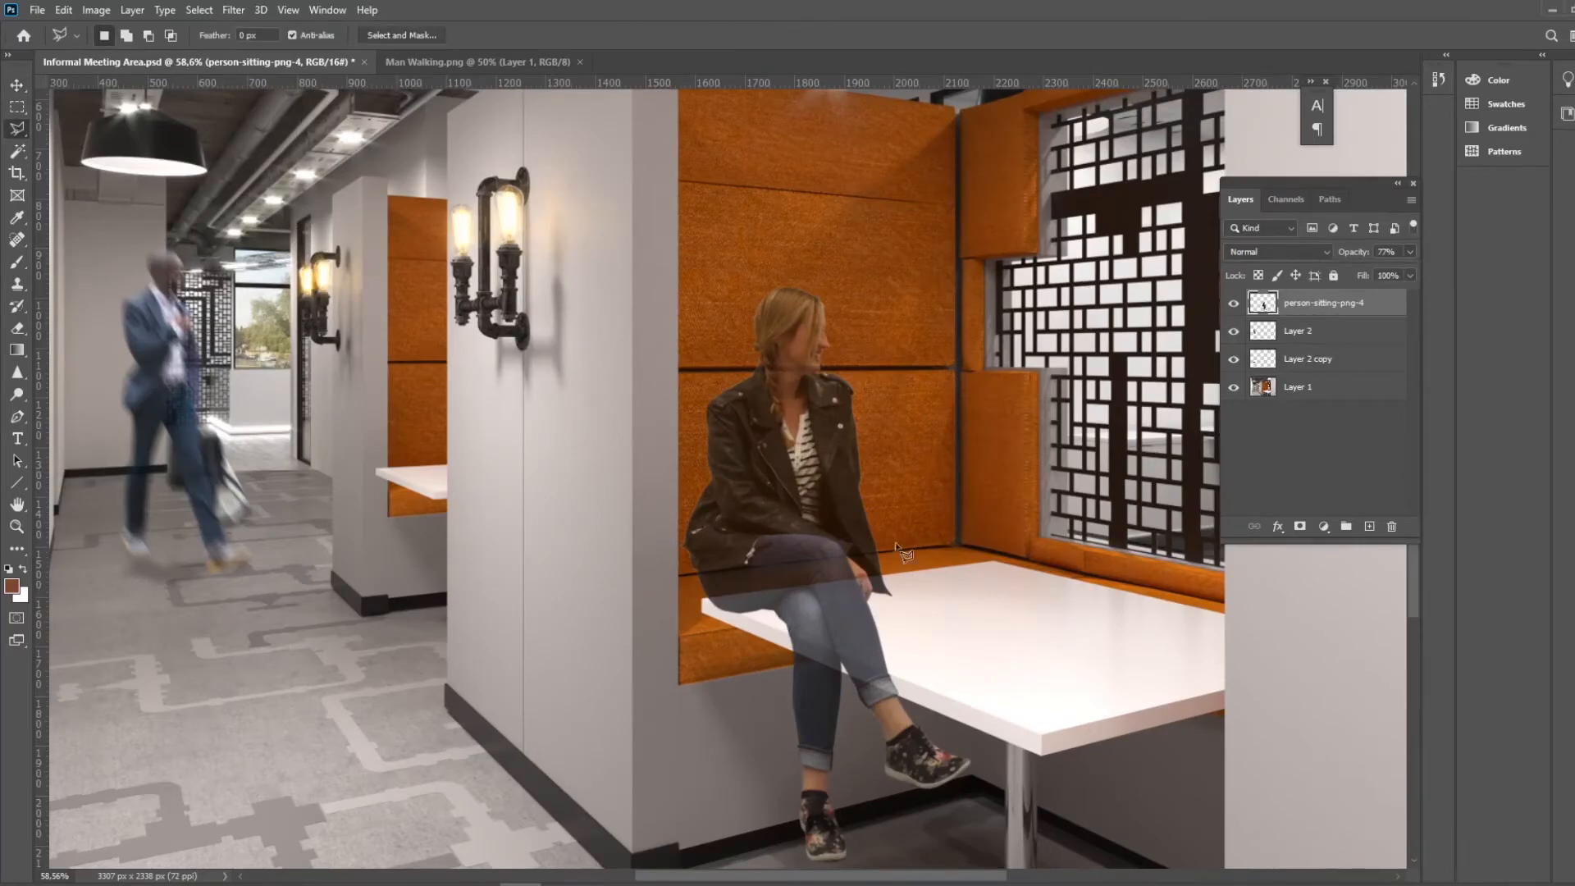
pyautogui.click(930, 569)
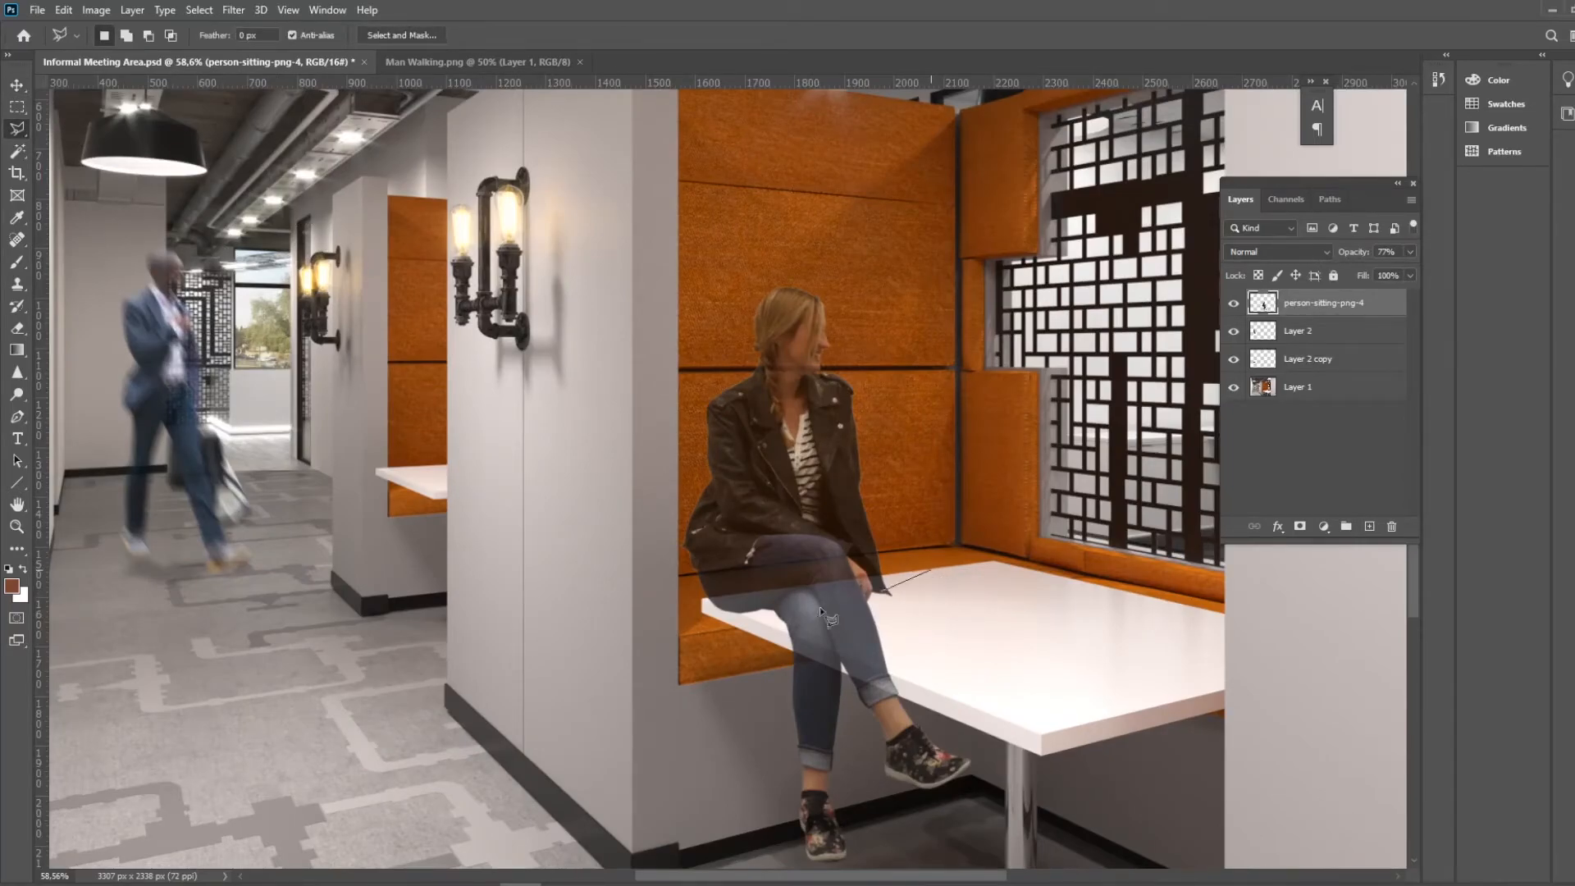
pyautogui.click(701, 603)
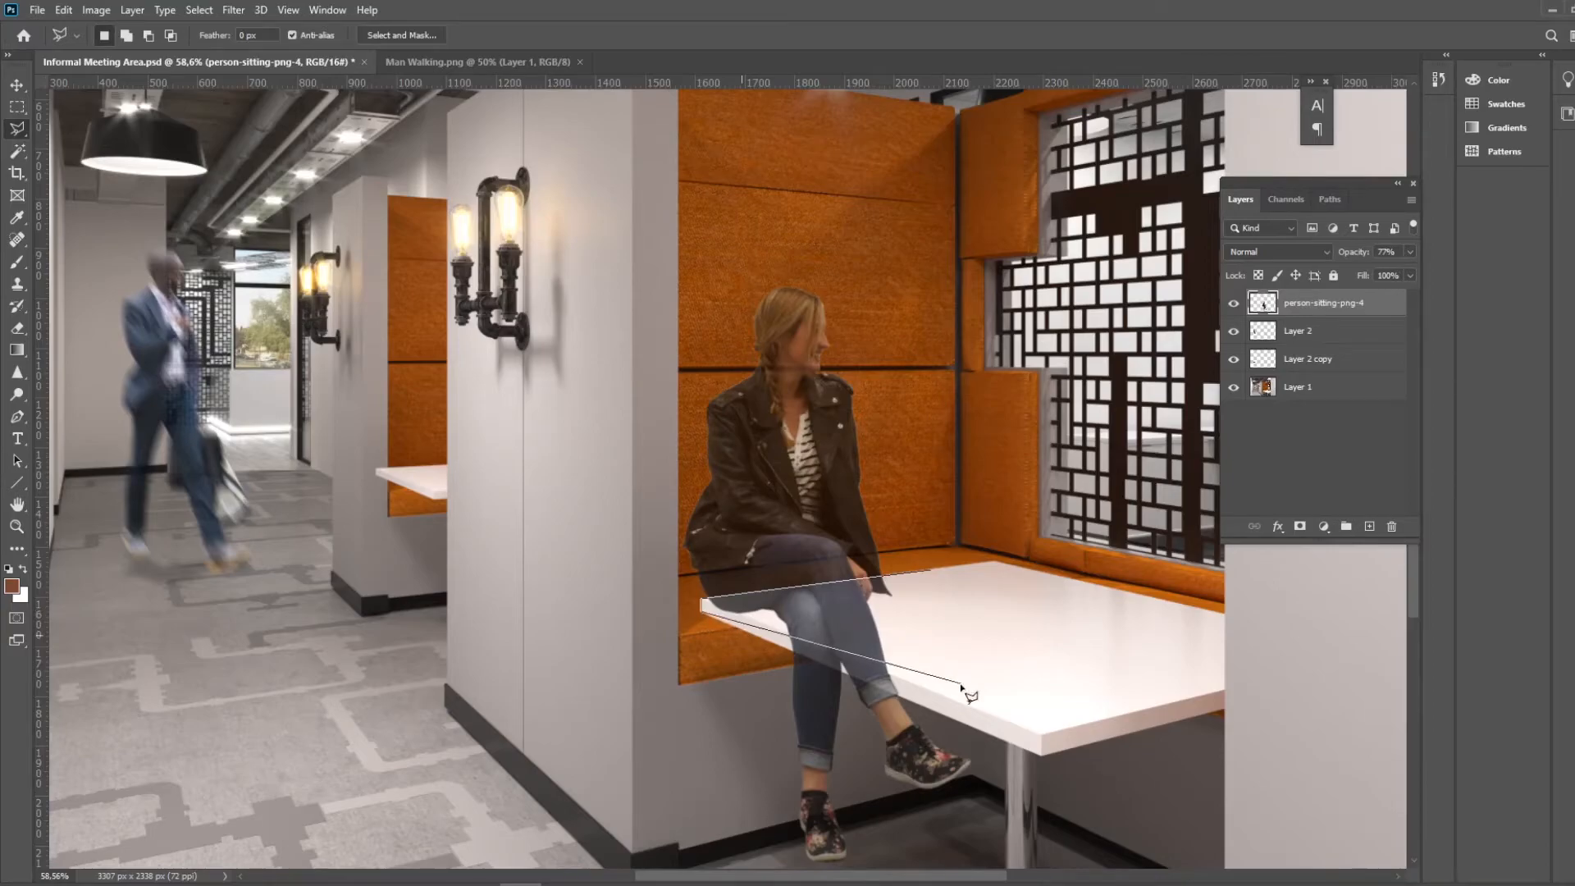
pyautogui.click(973, 723)
pyautogui.click(931, 572)
pyautogui.click(1386, 390)
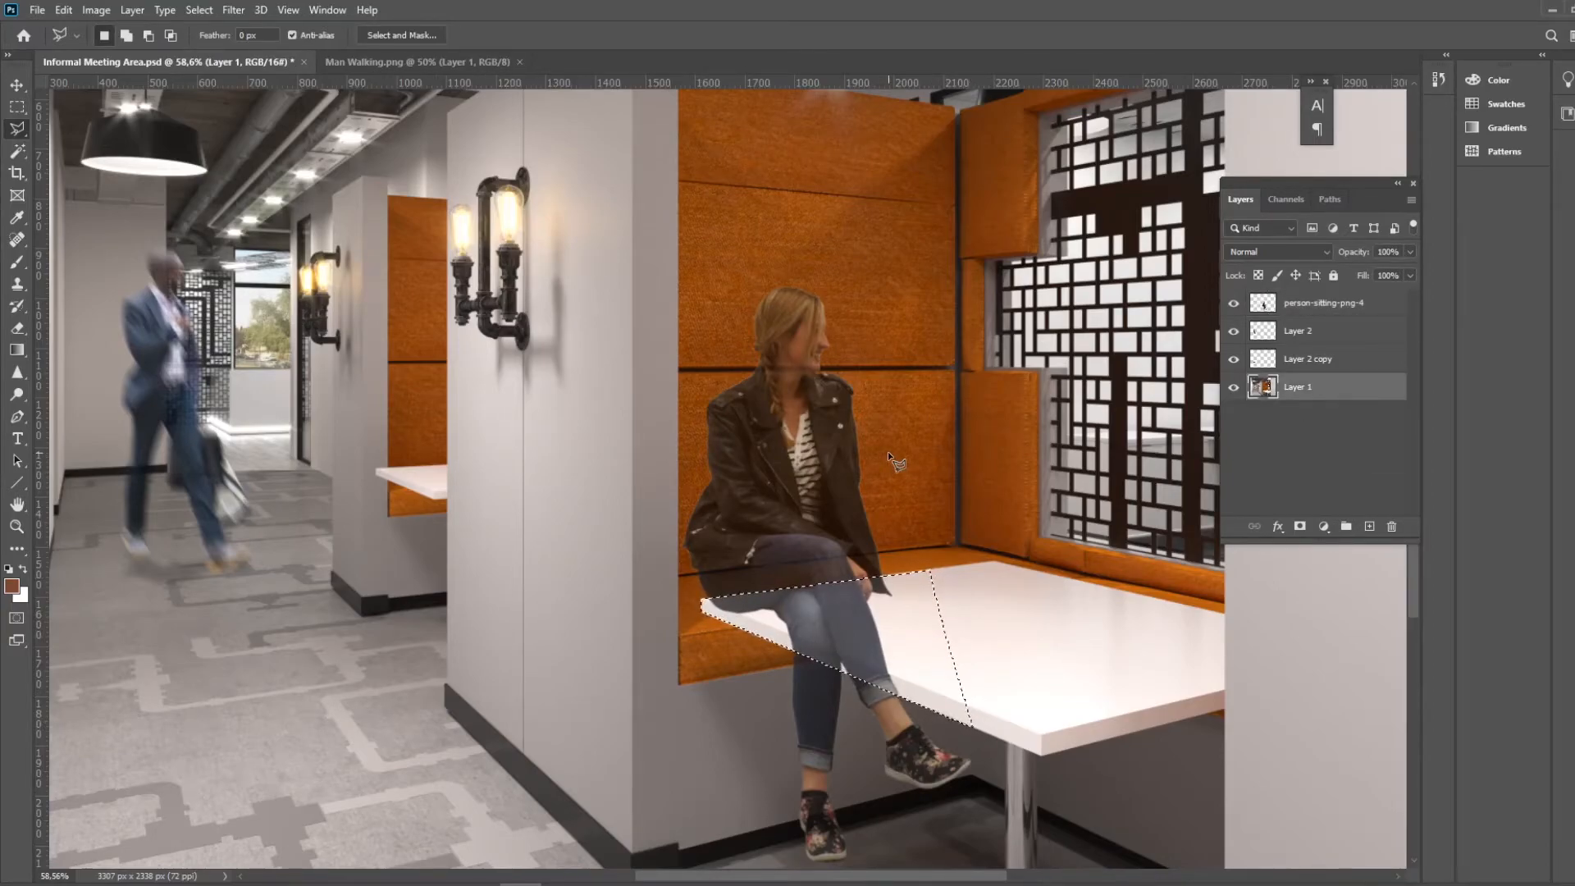
pyautogui.press('Delete')
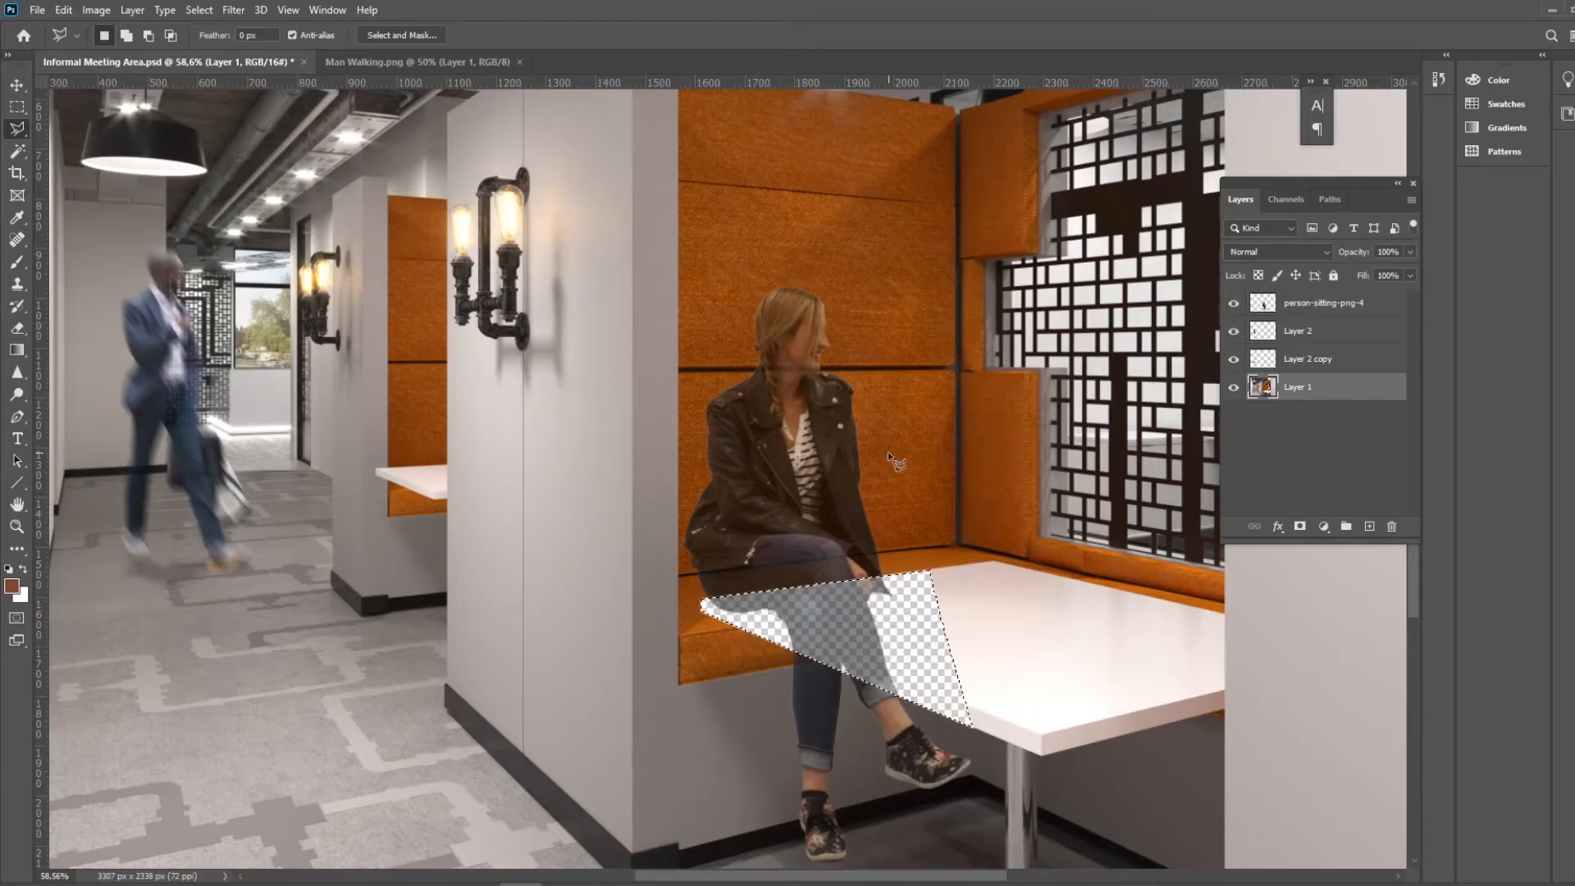
pyautogui.hotkey('ctrl', 'z')
# Delete the part of the woman inside the tabletop selection on layer person-sitting-png-4, deselect, and raise the layer's opacity to 91%
pyautogui.click(1321, 303)
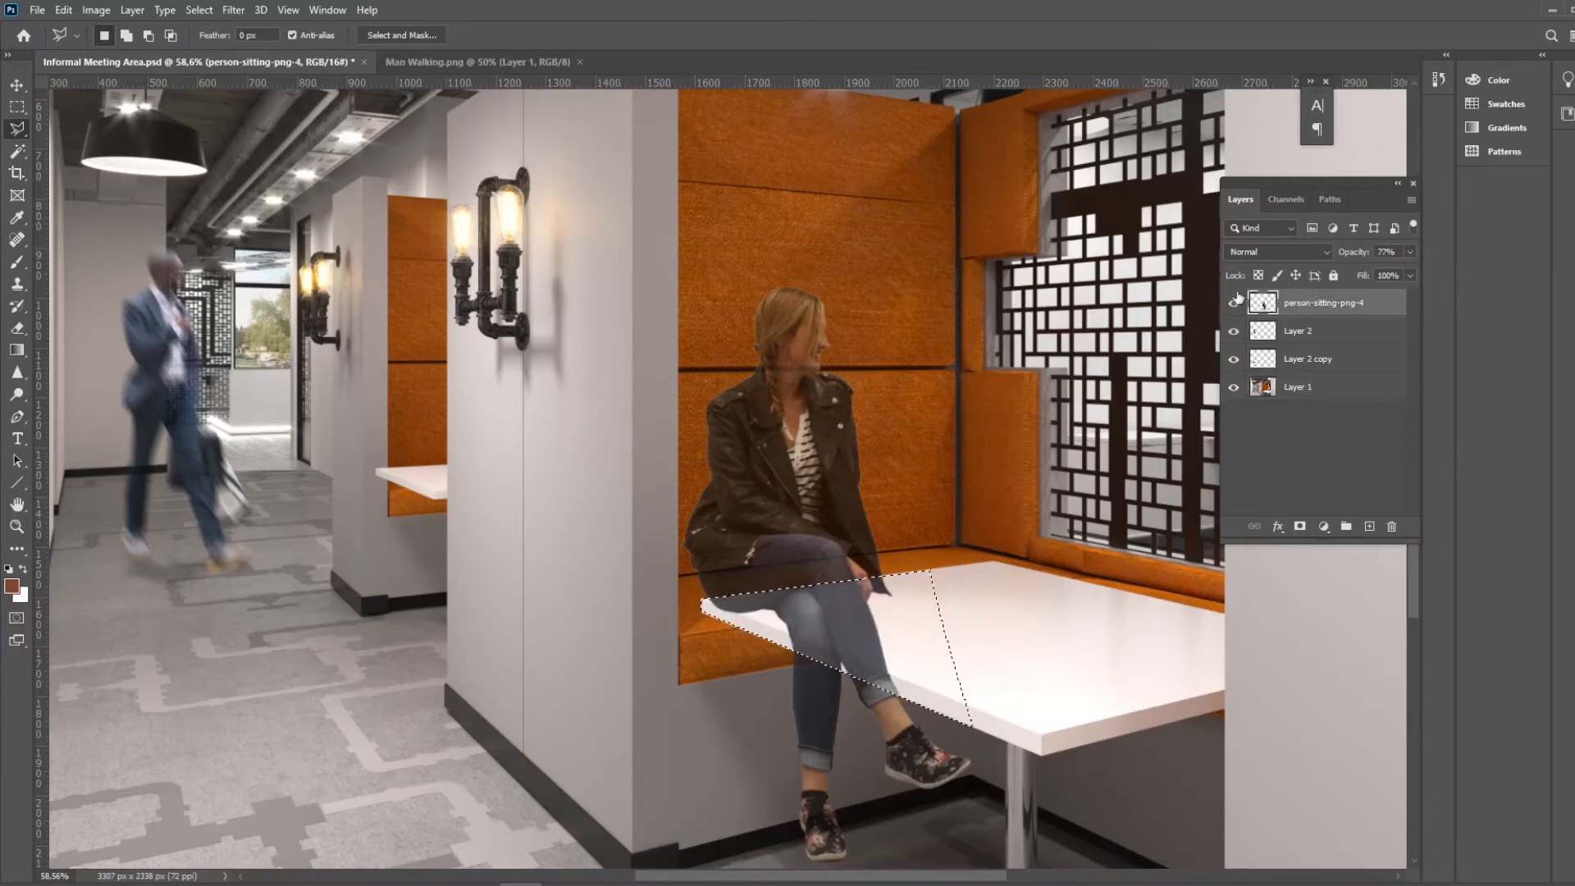
pyautogui.press('Delete')
pyautogui.hotkey('ctrl', 'd')
pyautogui.scroll(-6, 589, 603)
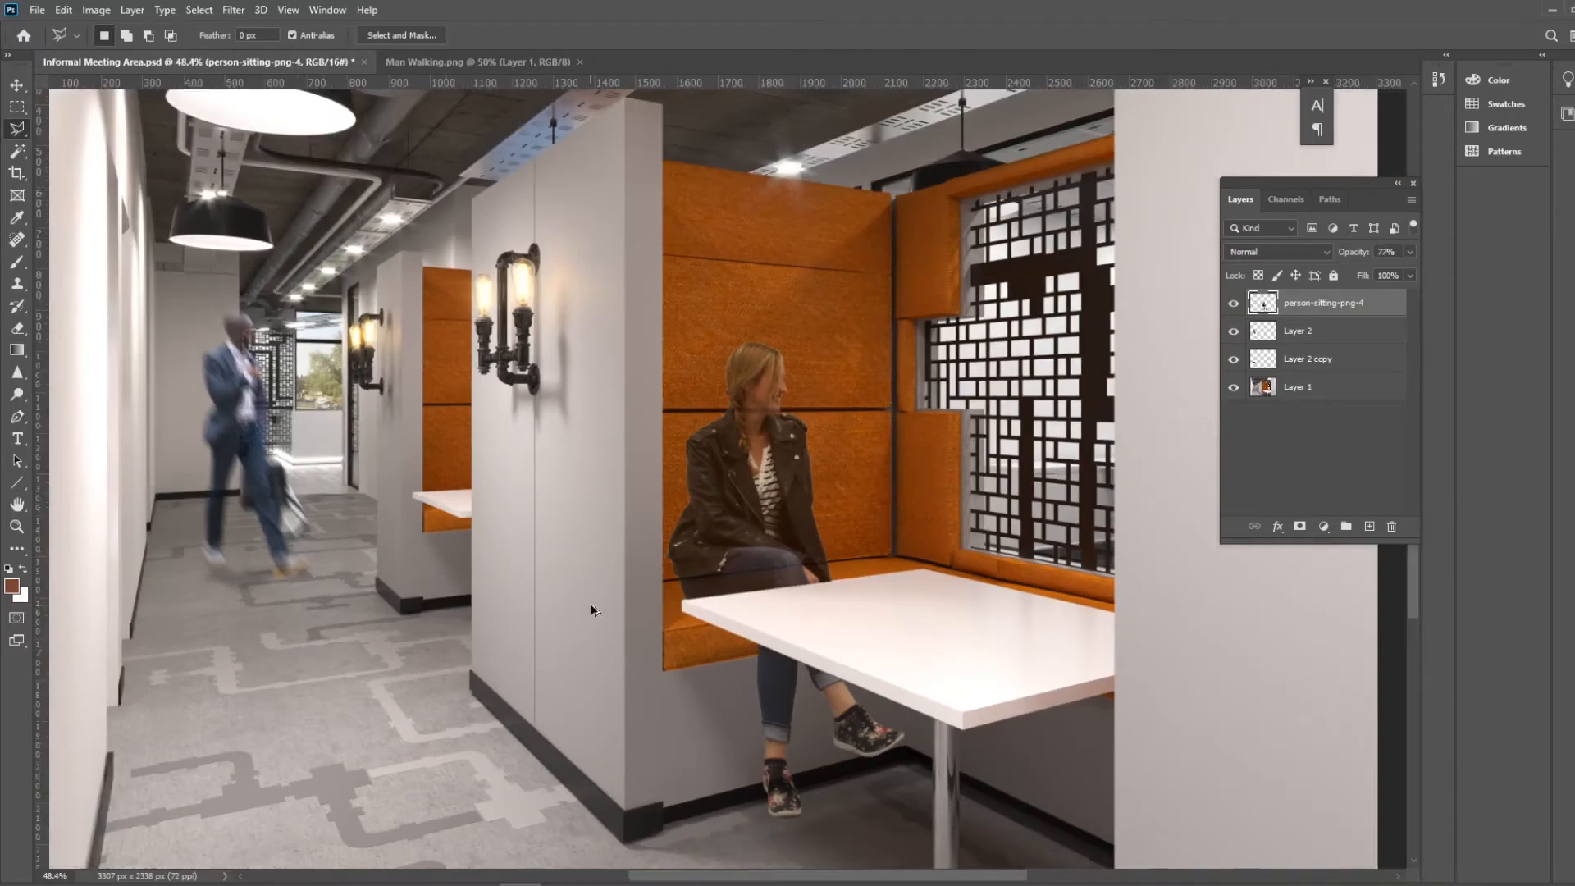
pyautogui.moveTo(1391, 274); pyautogui.dragTo(1397, 271)
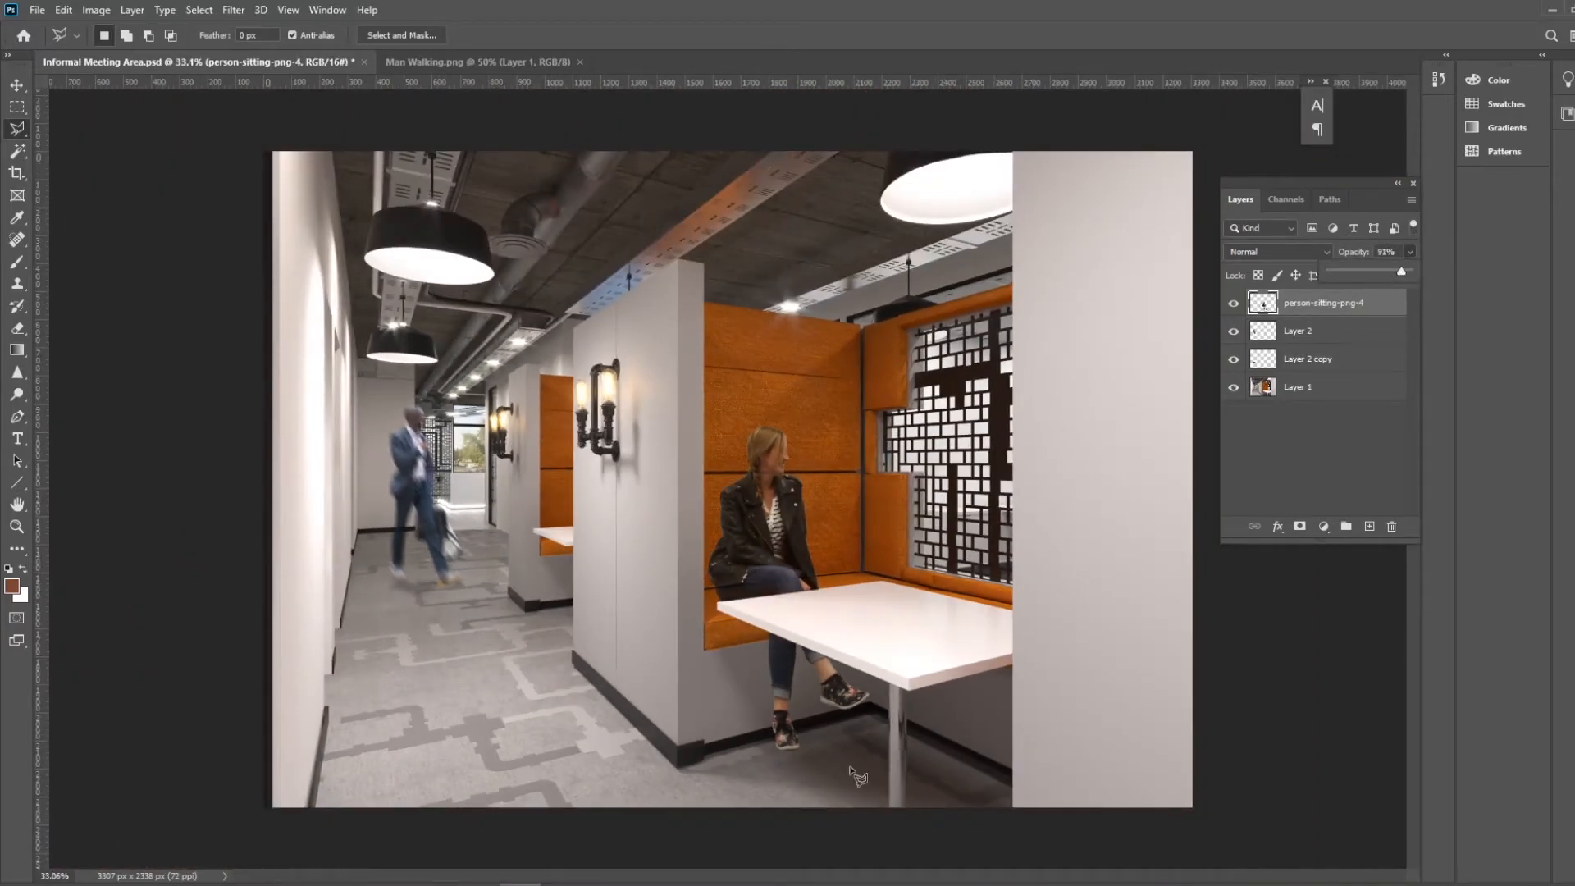
pyautogui.press('v')
pyautogui.scroll(2, 794, 747)
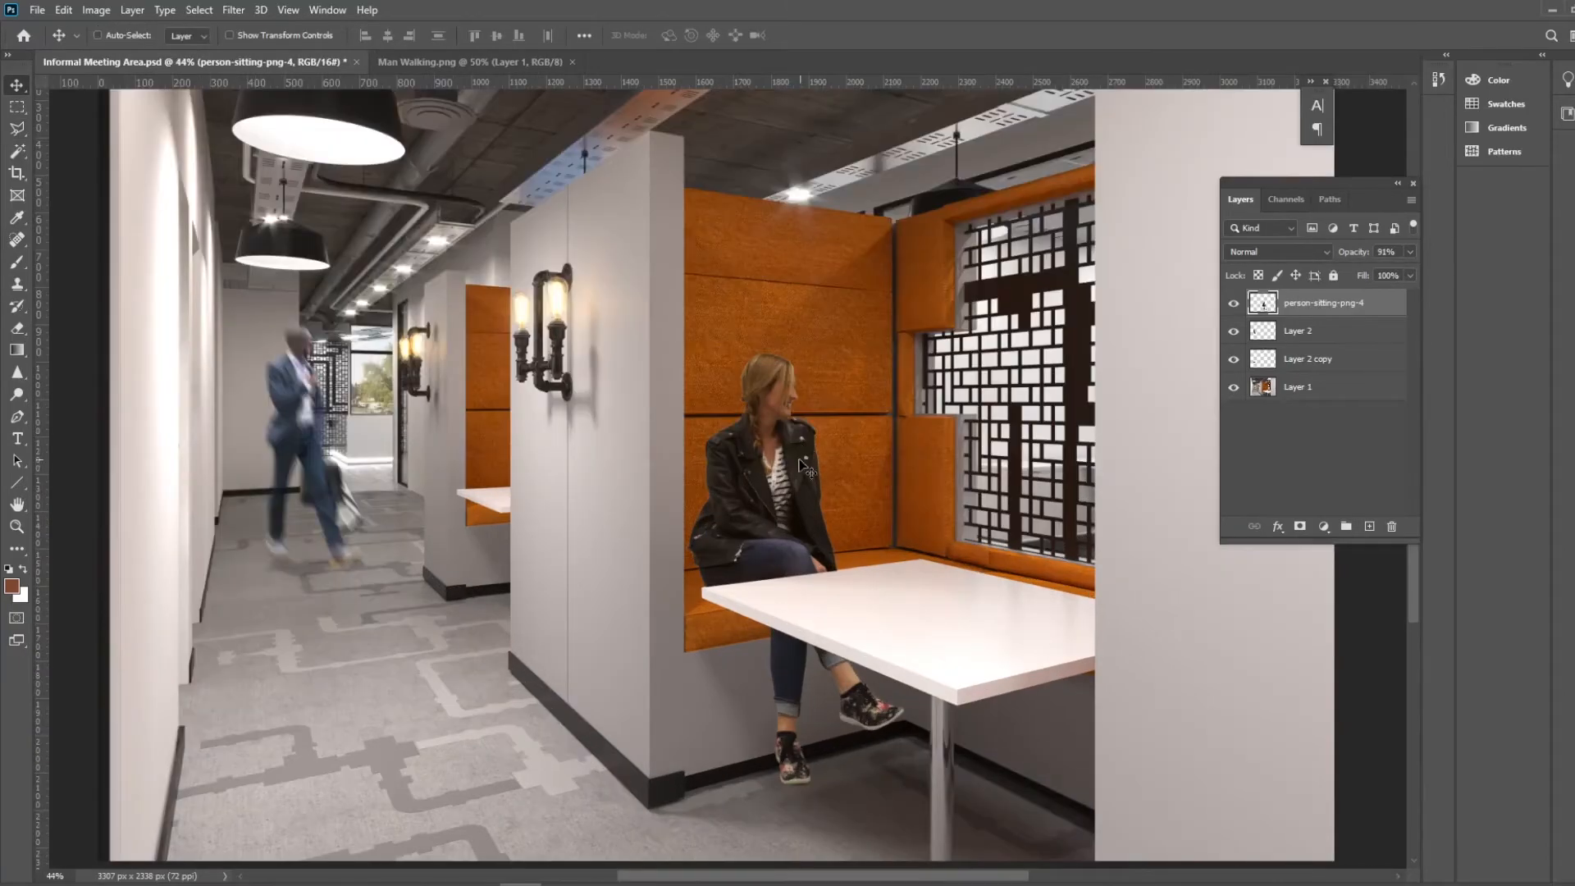
# Duplicate the seated woman's layer and transform the copy into a flipped, flattened shape on the floor beneath her feet
pyautogui.rightClick(1326, 297)
pyautogui.click(1395, 285)
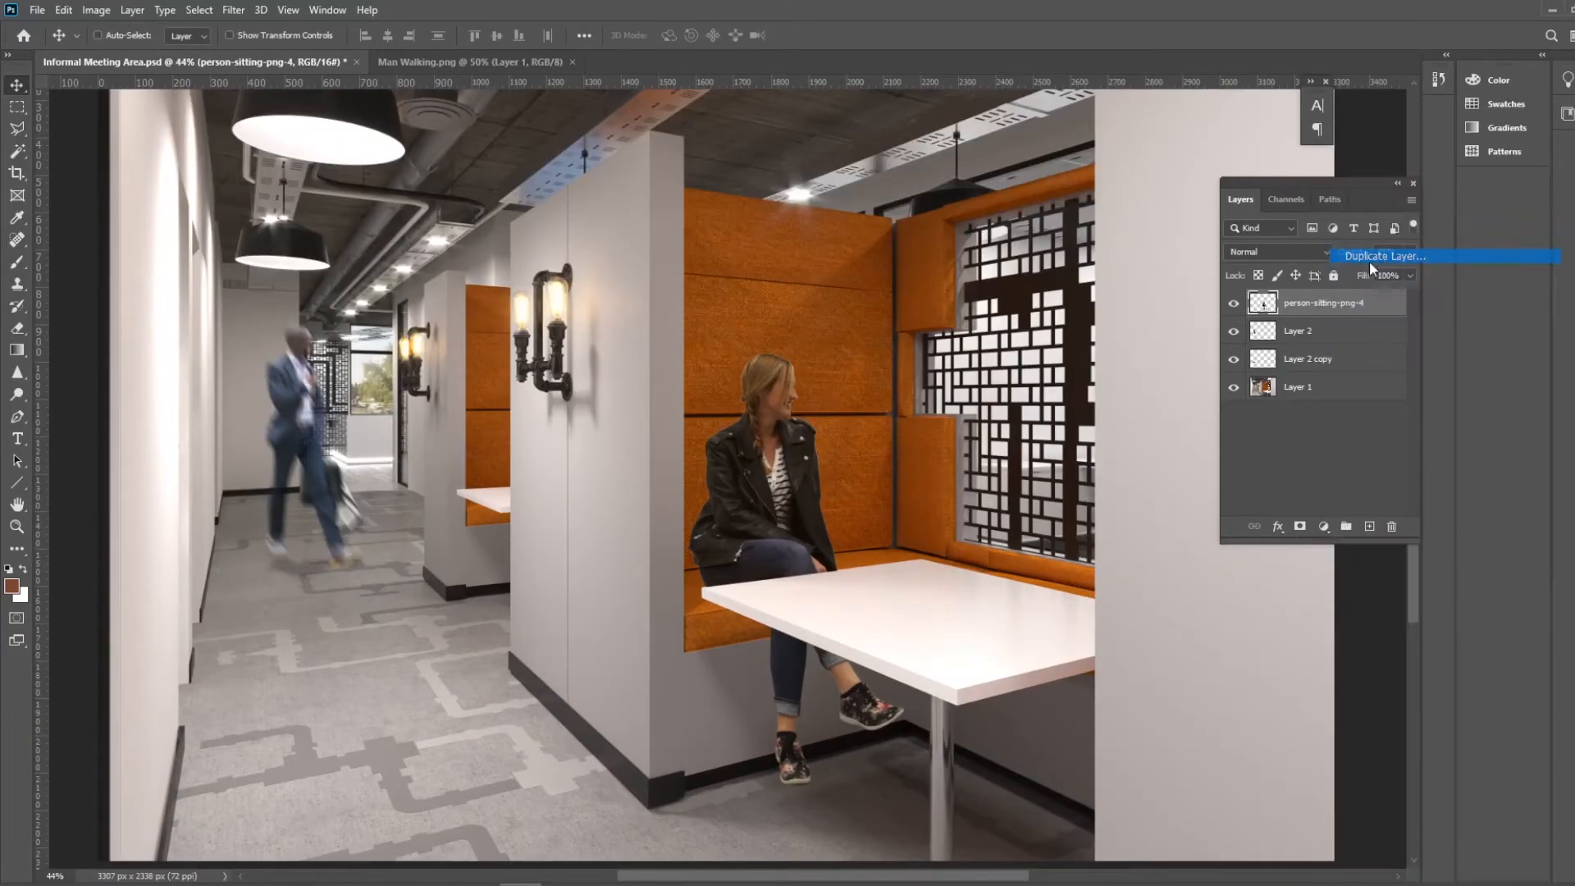
pyautogui.press('Return')
pyautogui.hotkey('ctrl', 't')
pyautogui.moveTo(794, 353); pyautogui.dragTo(866, 788)
pyautogui.press('Return')
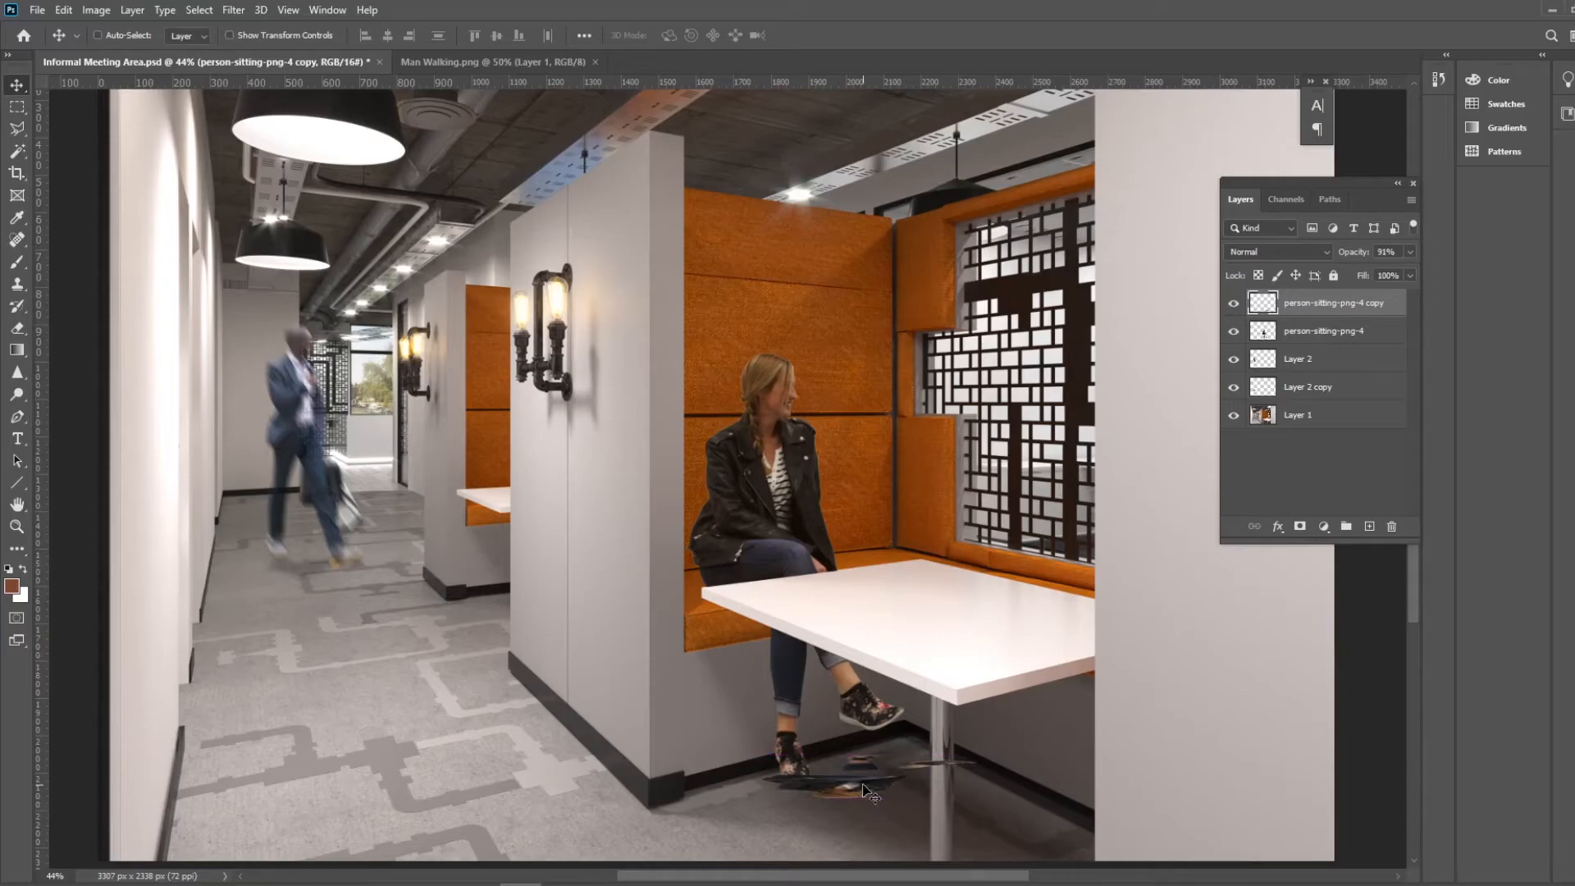
# Place the flattened copy's layer beneath the woman's layer and align the copy with her standing foot
pyautogui.scroll(-3, 832, 765)
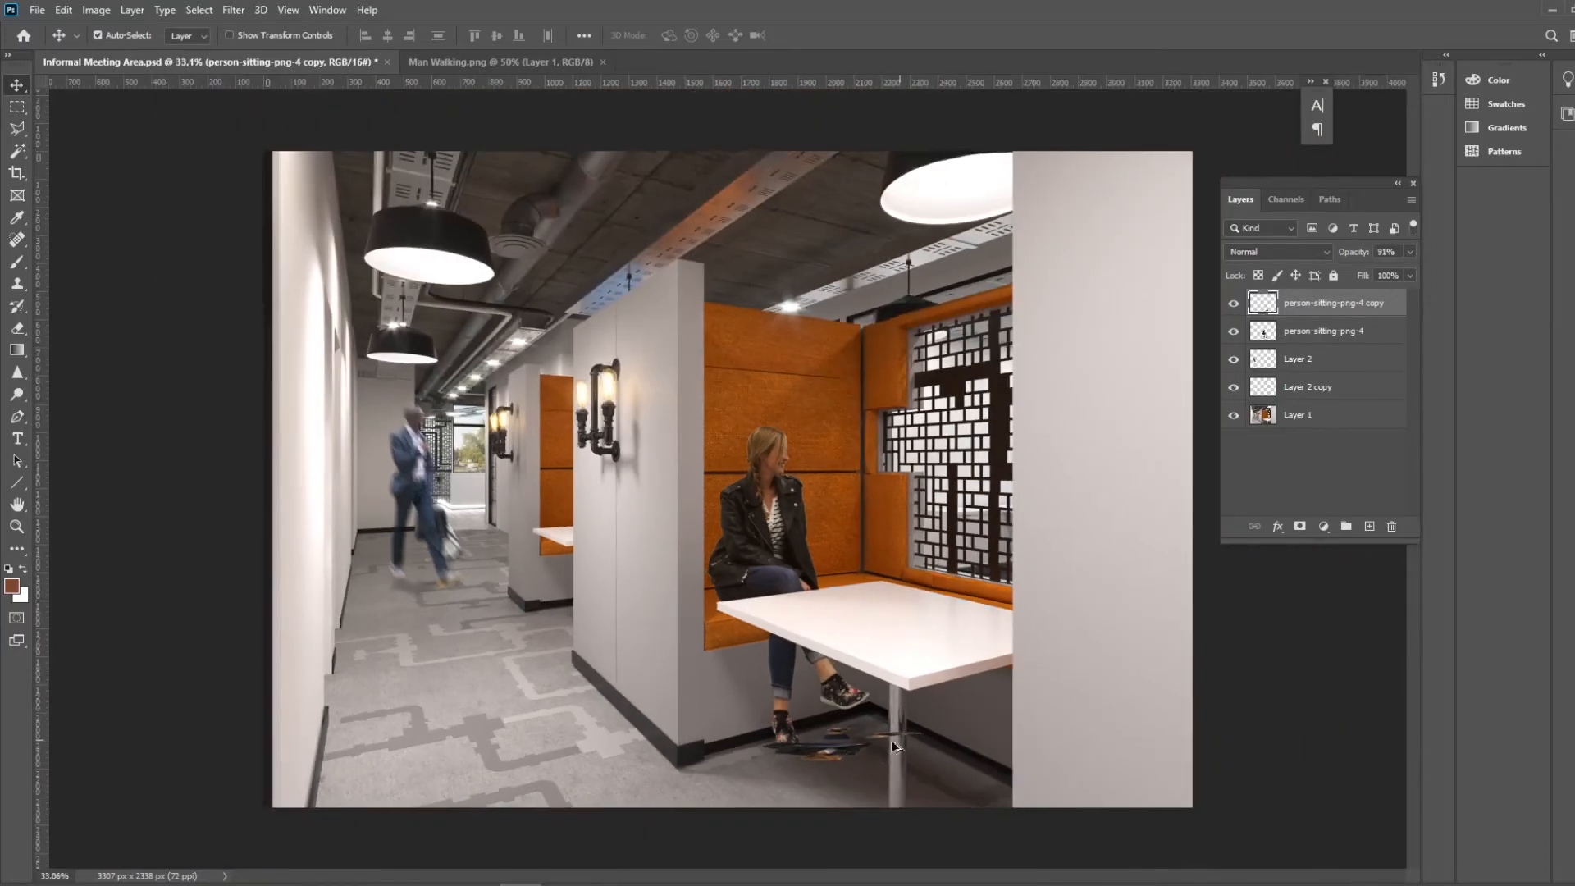
pyautogui.scroll(4, 837, 759)
pyautogui.moveTo(1323, 307); pyautogui.dragTo(1320, 353)
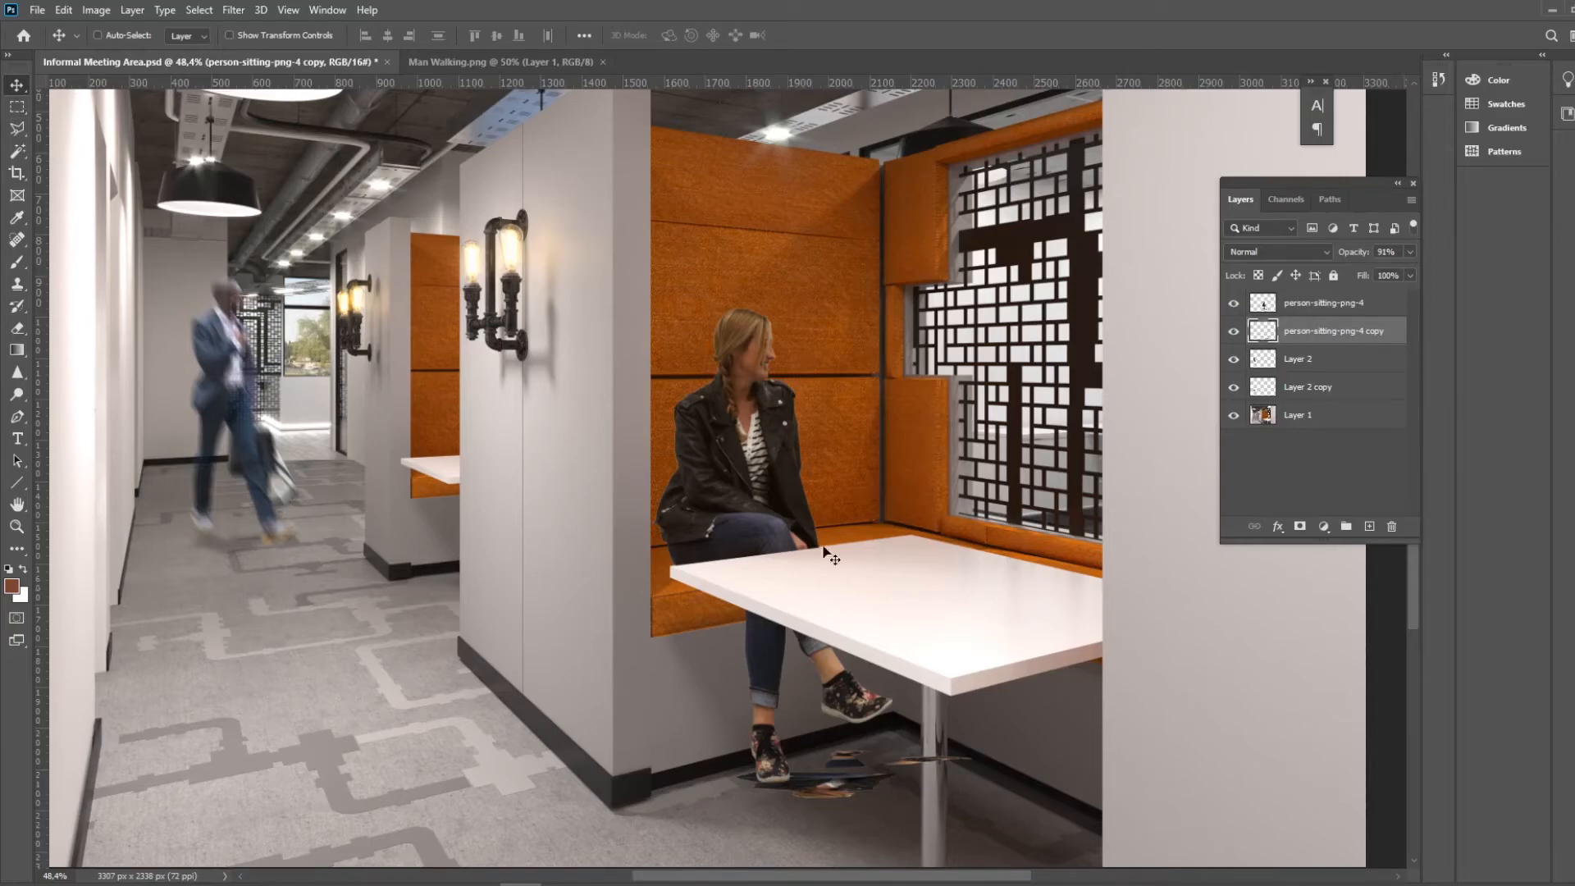
pyautogui.moveTo(876, 780); pyautogui.dragTo(834, 774)
# Turn the flattened copy solid black using Hue/Saturation with saturation -100 and lightness at its minimum
pyautogui.click(96, 10)
pyautogui.moveTo(168, 53)
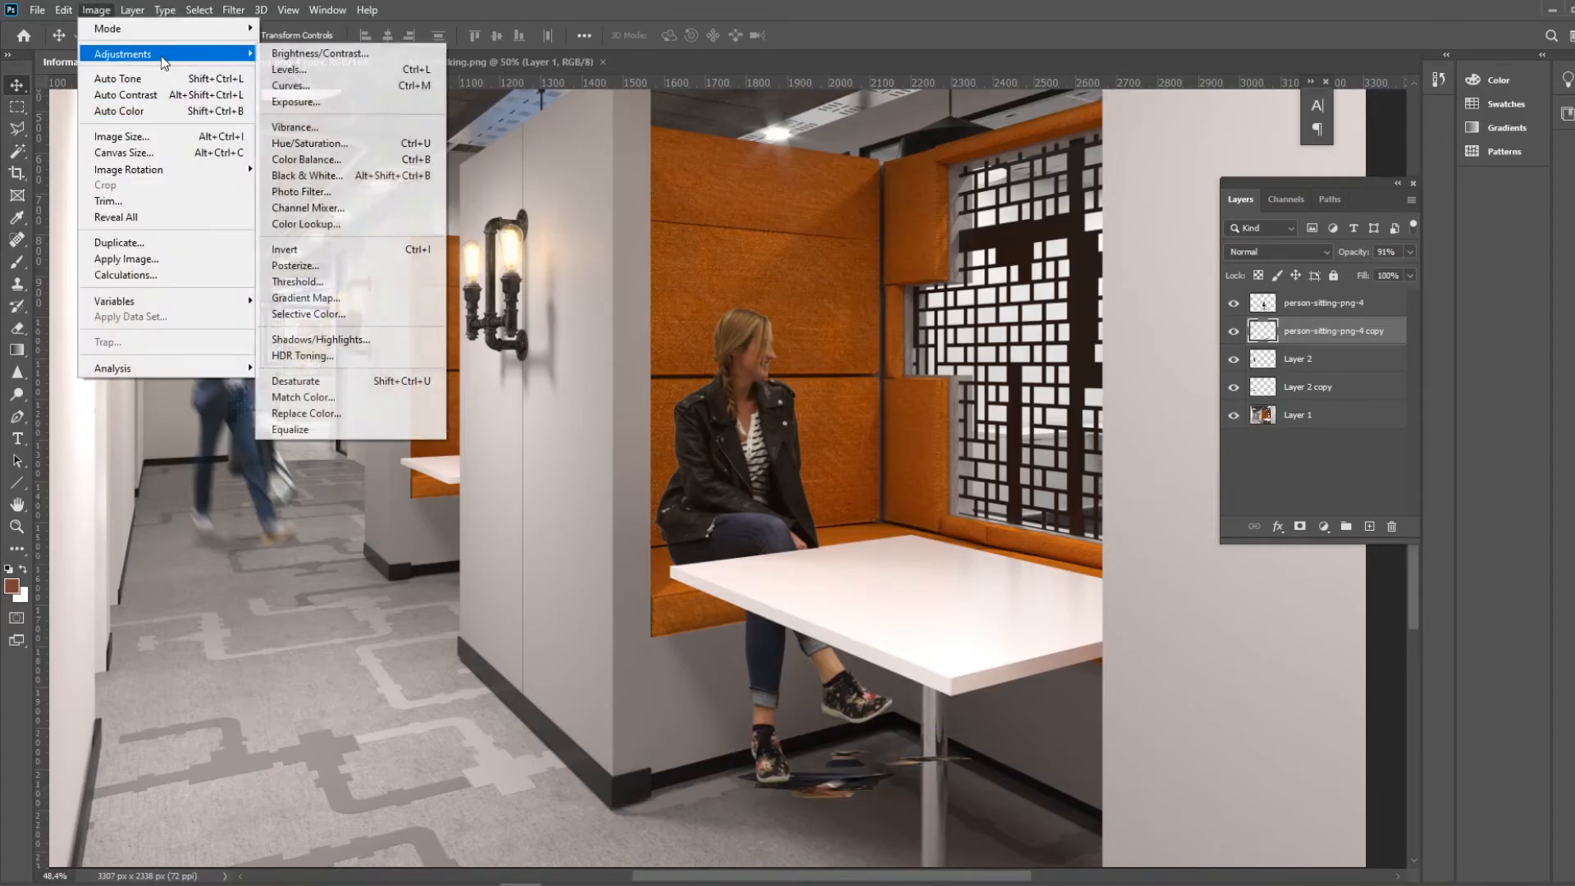
pyautogui.click(310, 150)
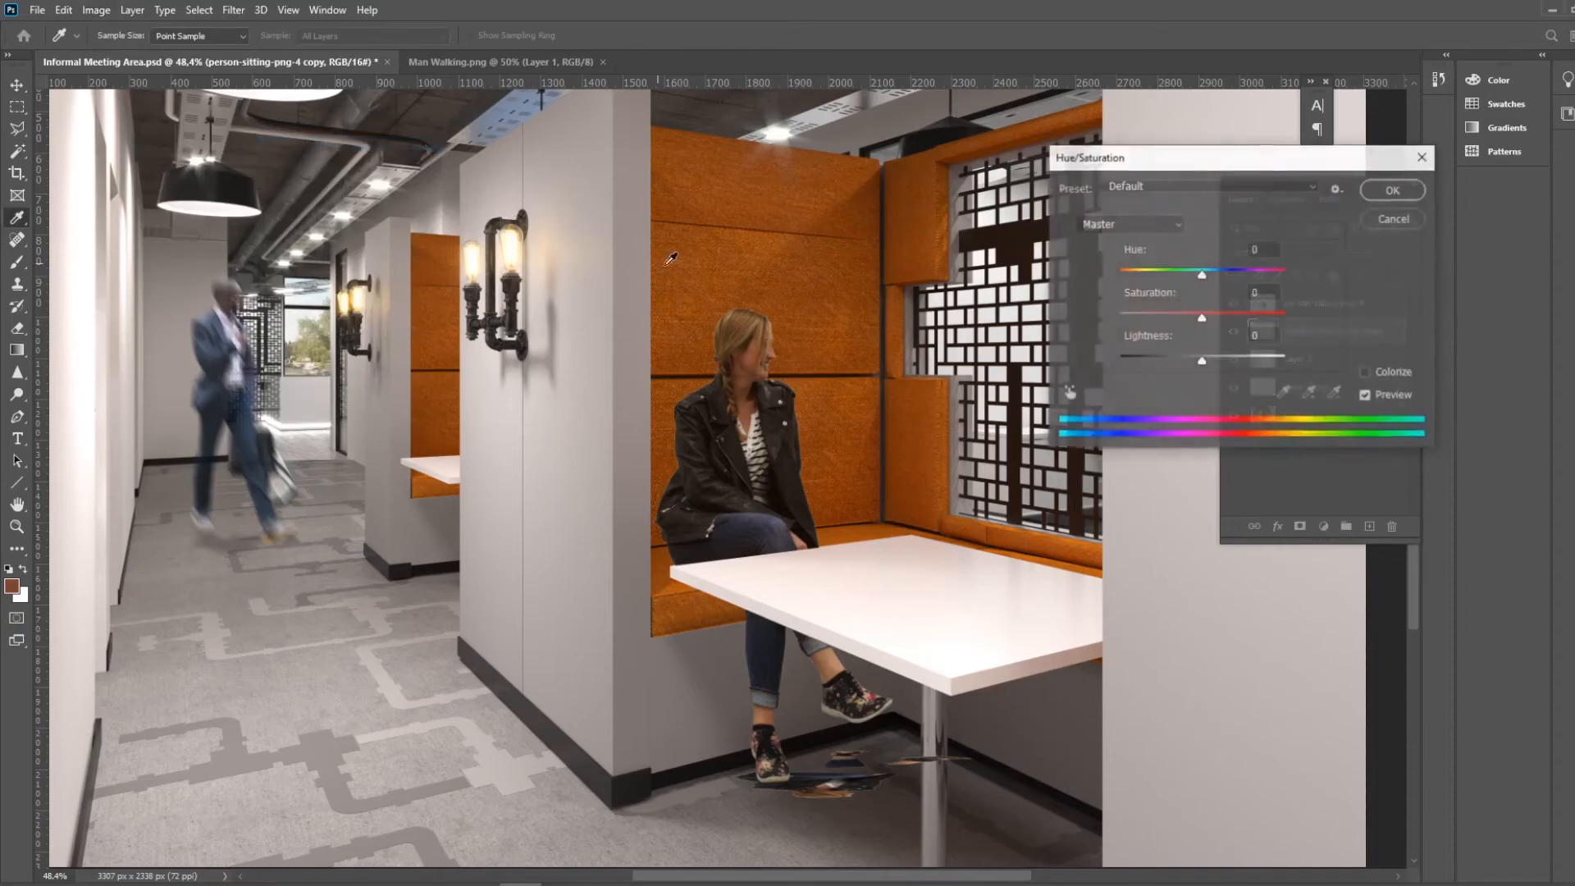
pyautogui.moveTo(1201, 320); pyautogui.dragTo(1118, 319)
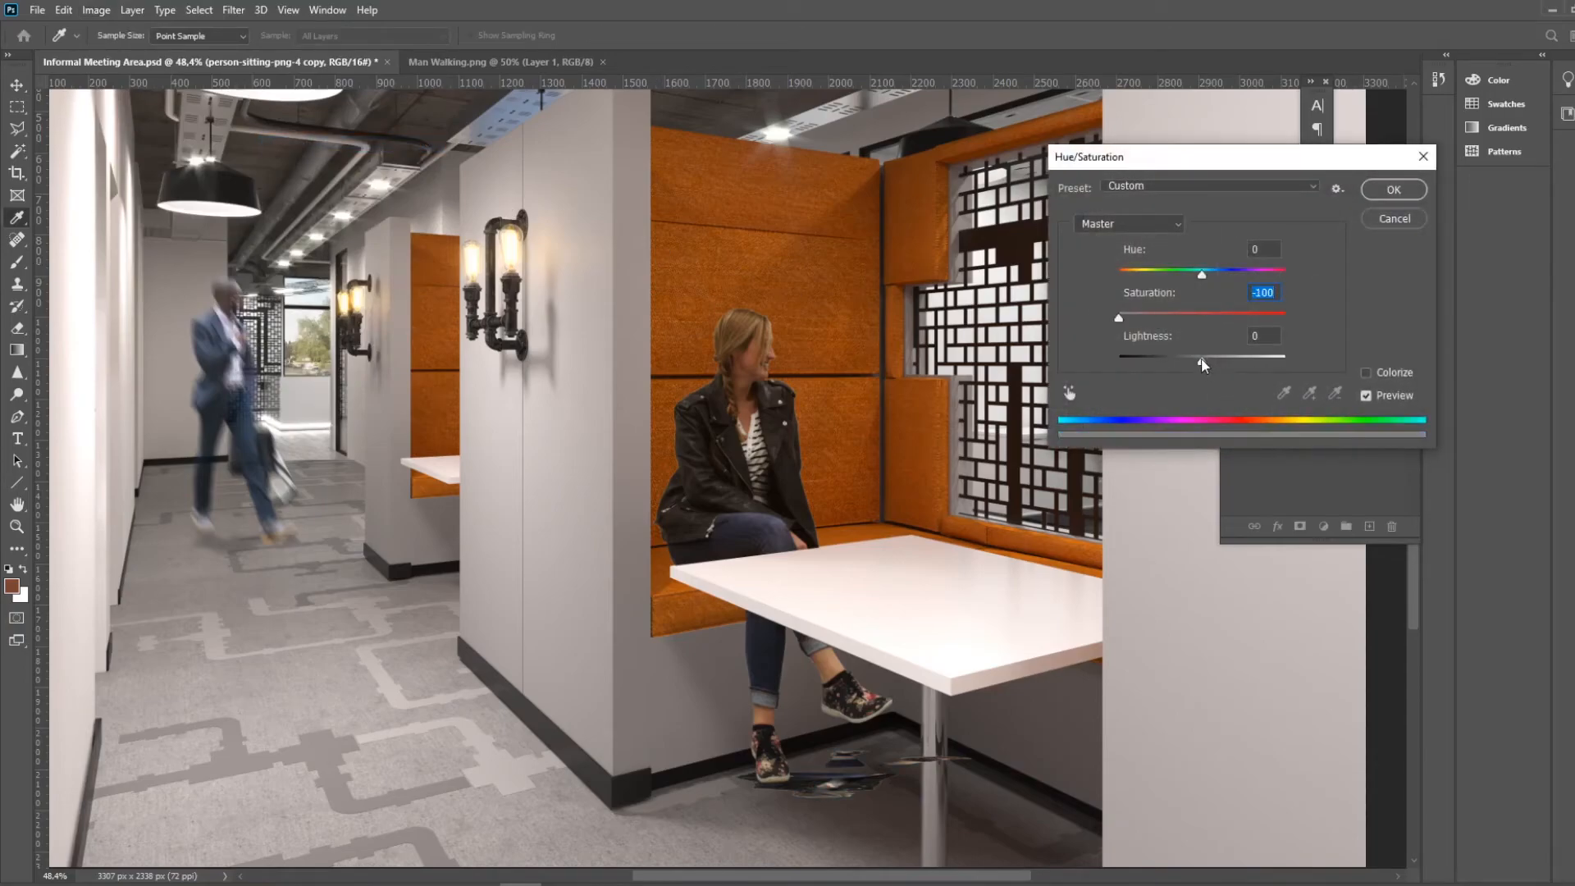
pyautogui.moveTo(1202, 361); pyautogui.dragTo(1088, 366)
pyautogui.click(1387, 190)
pyautogui.press('v')
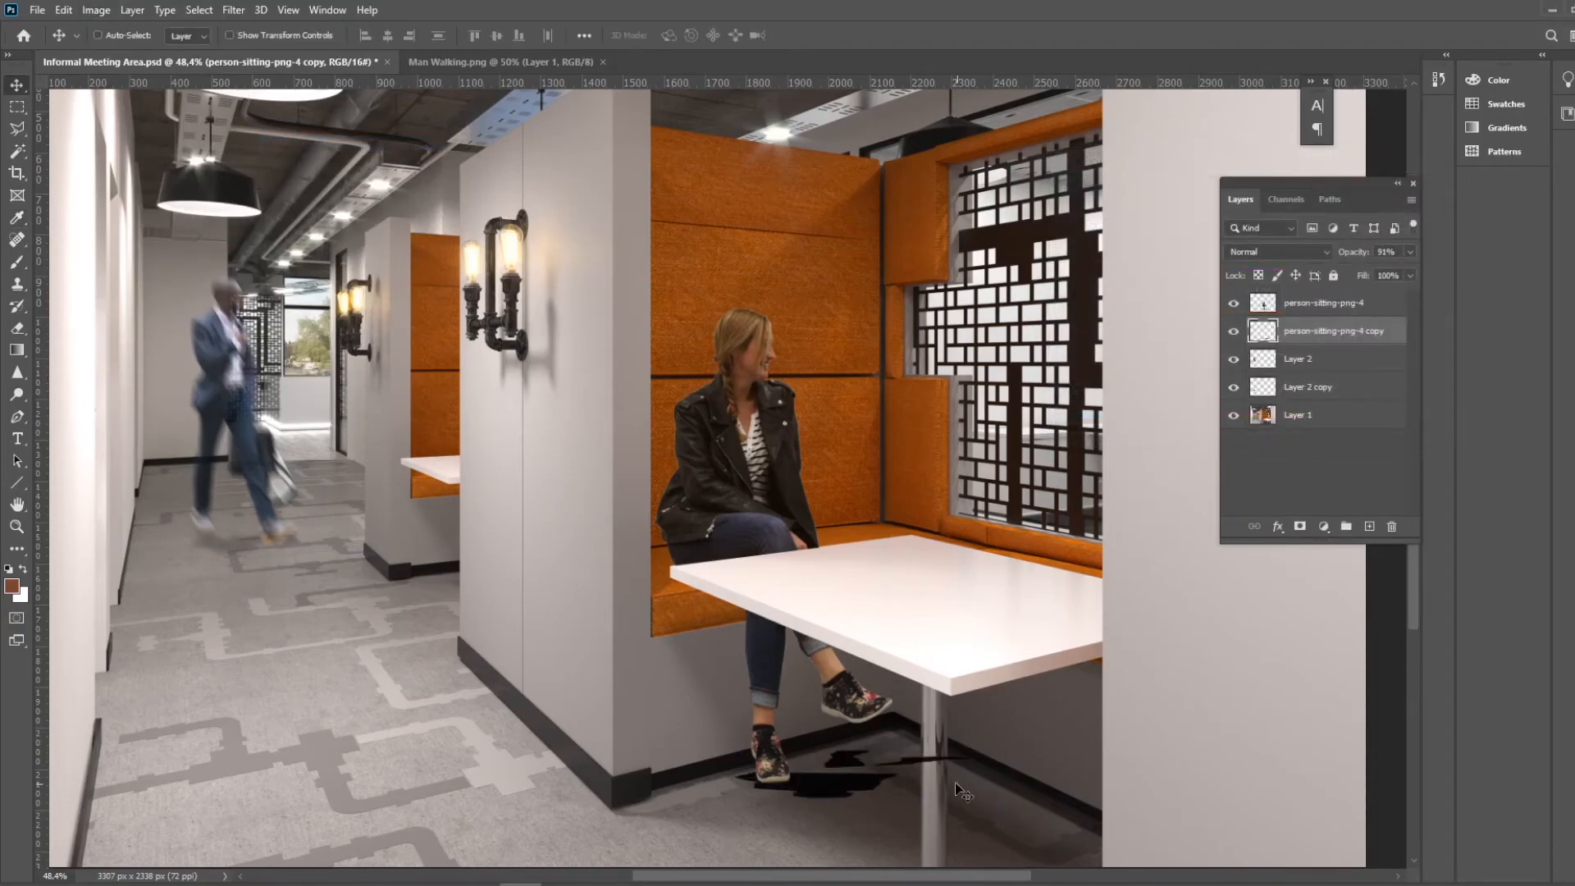
pyautogui.scroll(5, 851, 800)
pyautogui.hotkey('ctrl', 'z')
pyautogui.hotkey('ctrl', 'shift', 'z')
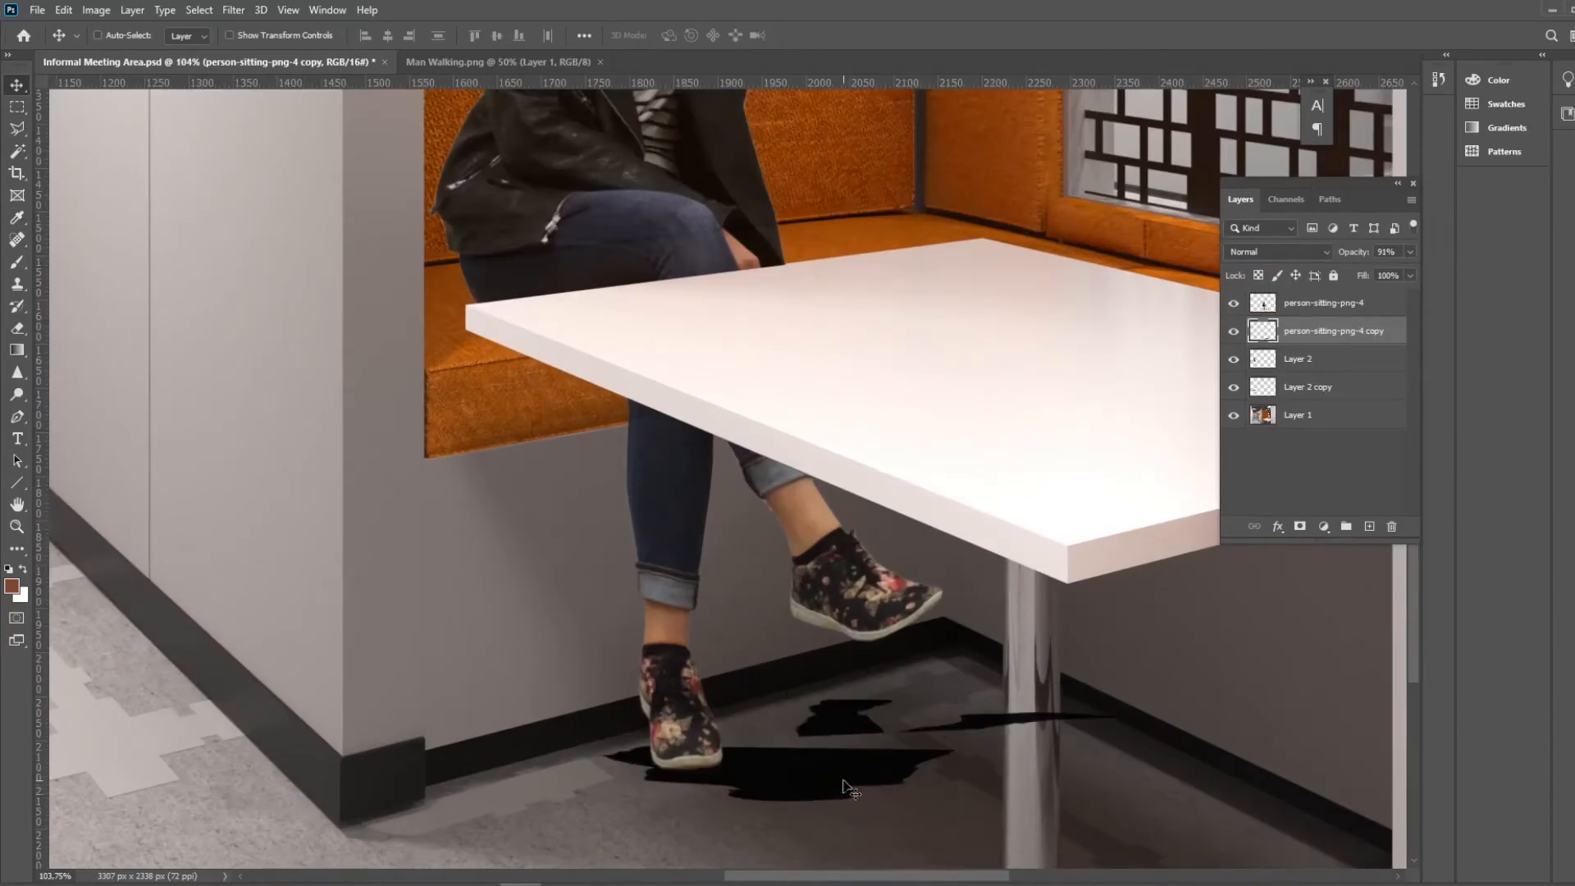
# Sample the shadow's black (000000) as the foreground color and paint over the gap between the shadow pieces with the Brush
pyautogui.press('b')
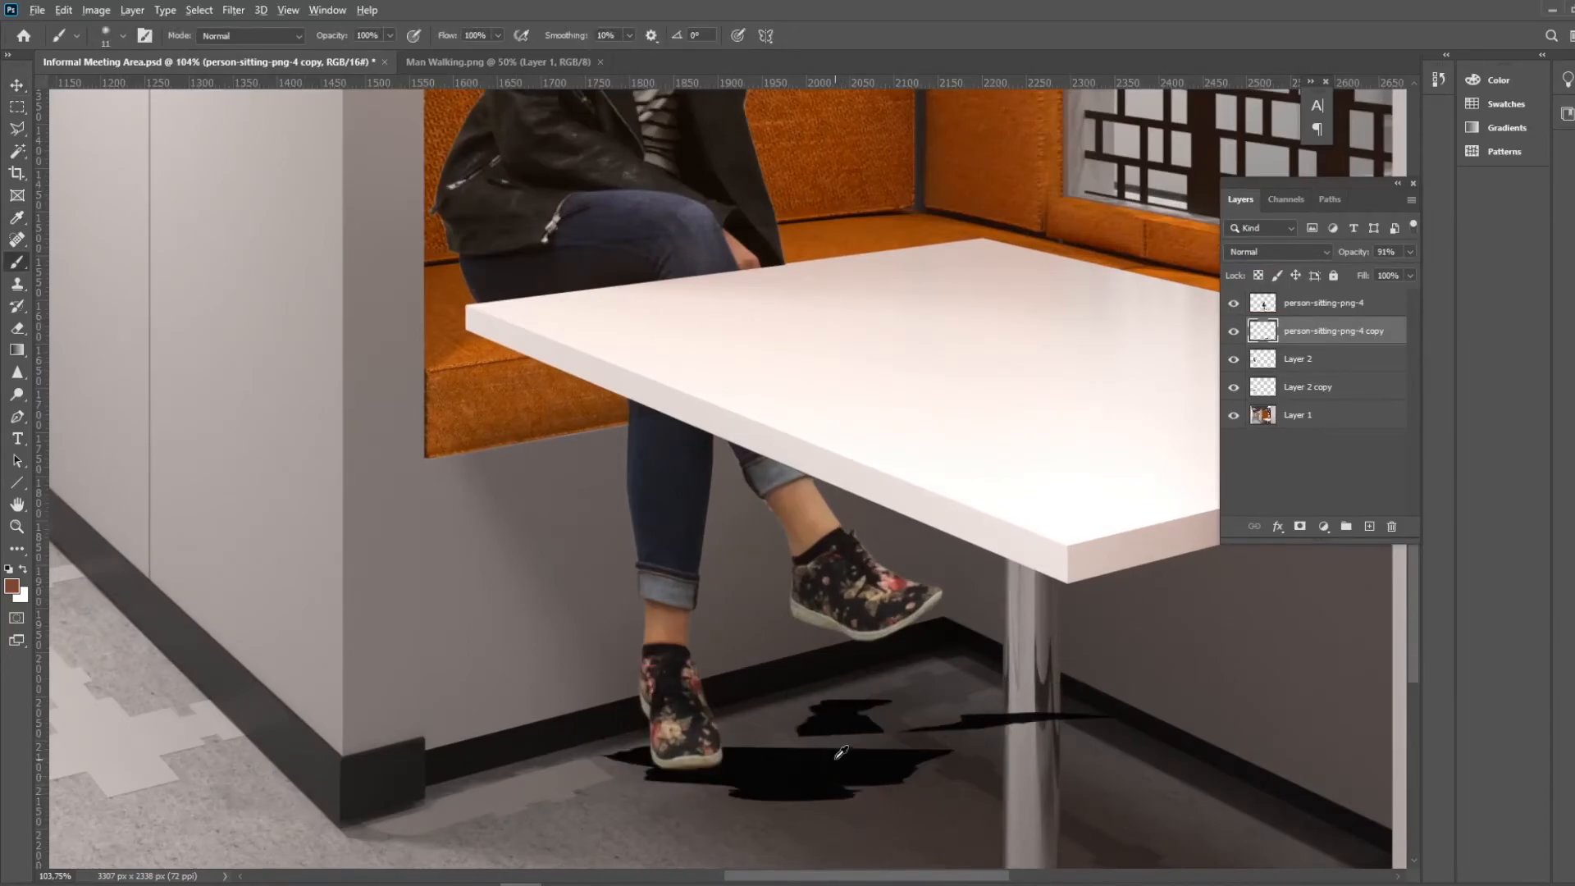
pyautogui.keyDown('alt'); pyautogui.click(828, 759); pyautogui.keyUp('alt')
pyautogui.click(20, 589)
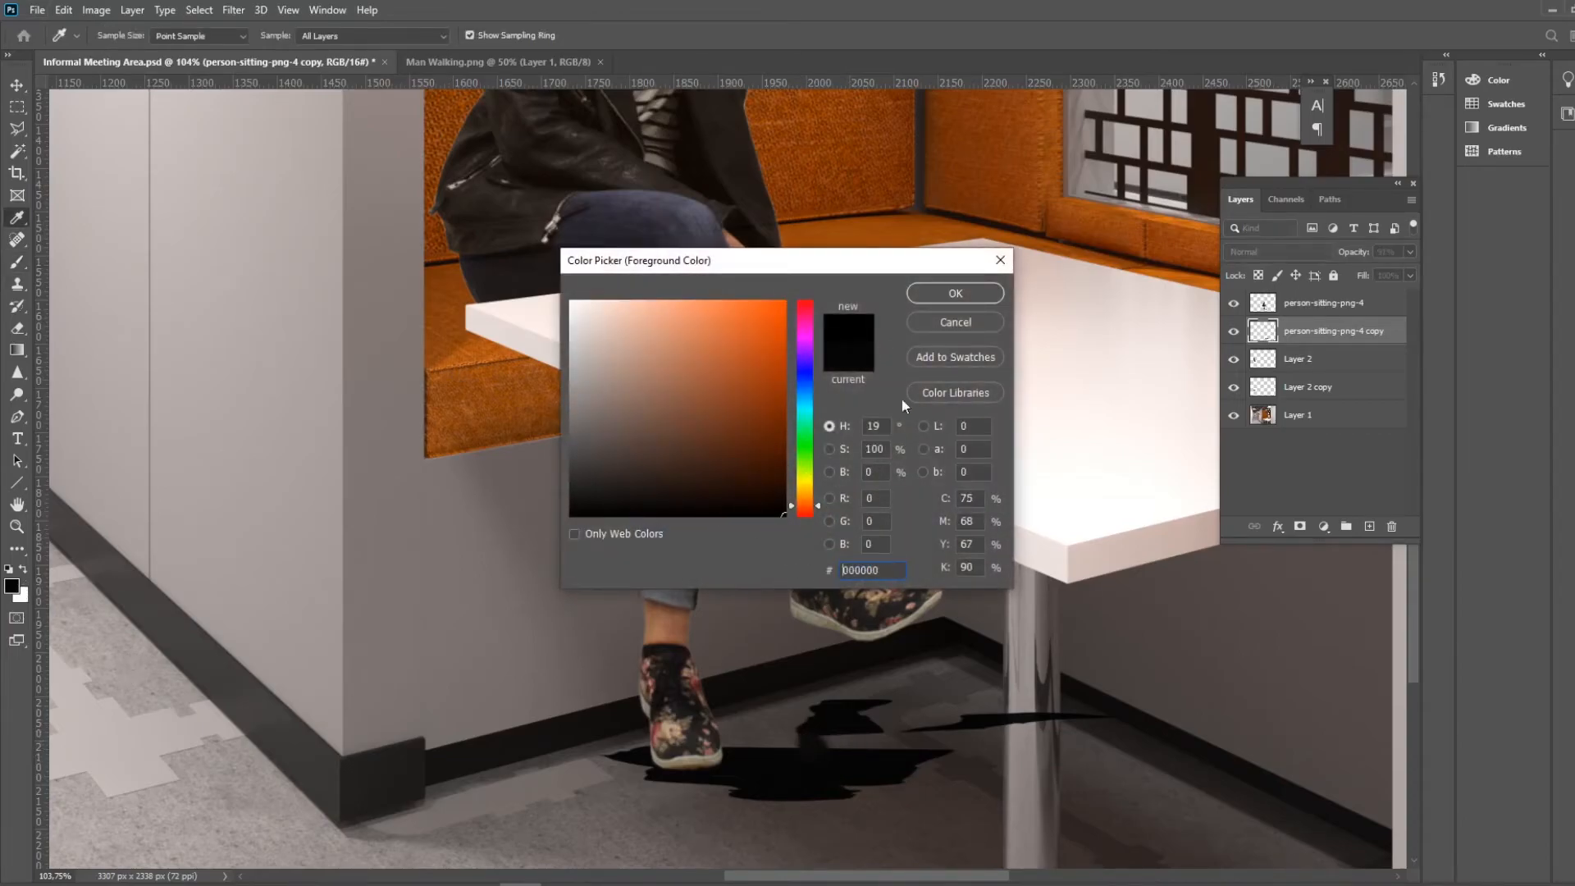
pyautogui.click(951, 300)
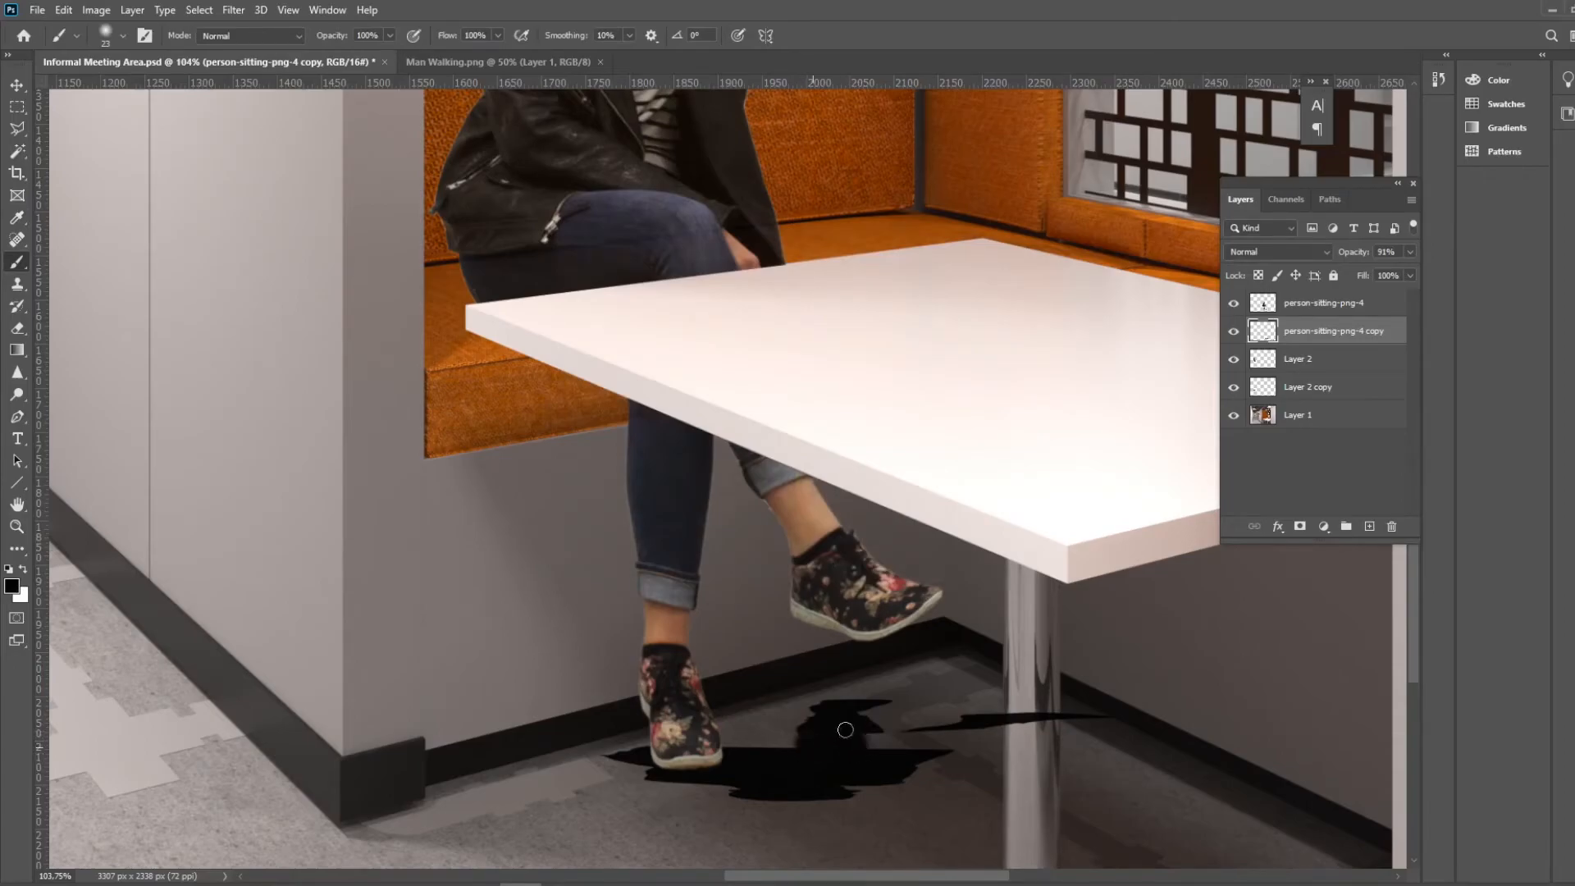
pyautogui.scroll(-6, 869, 747)
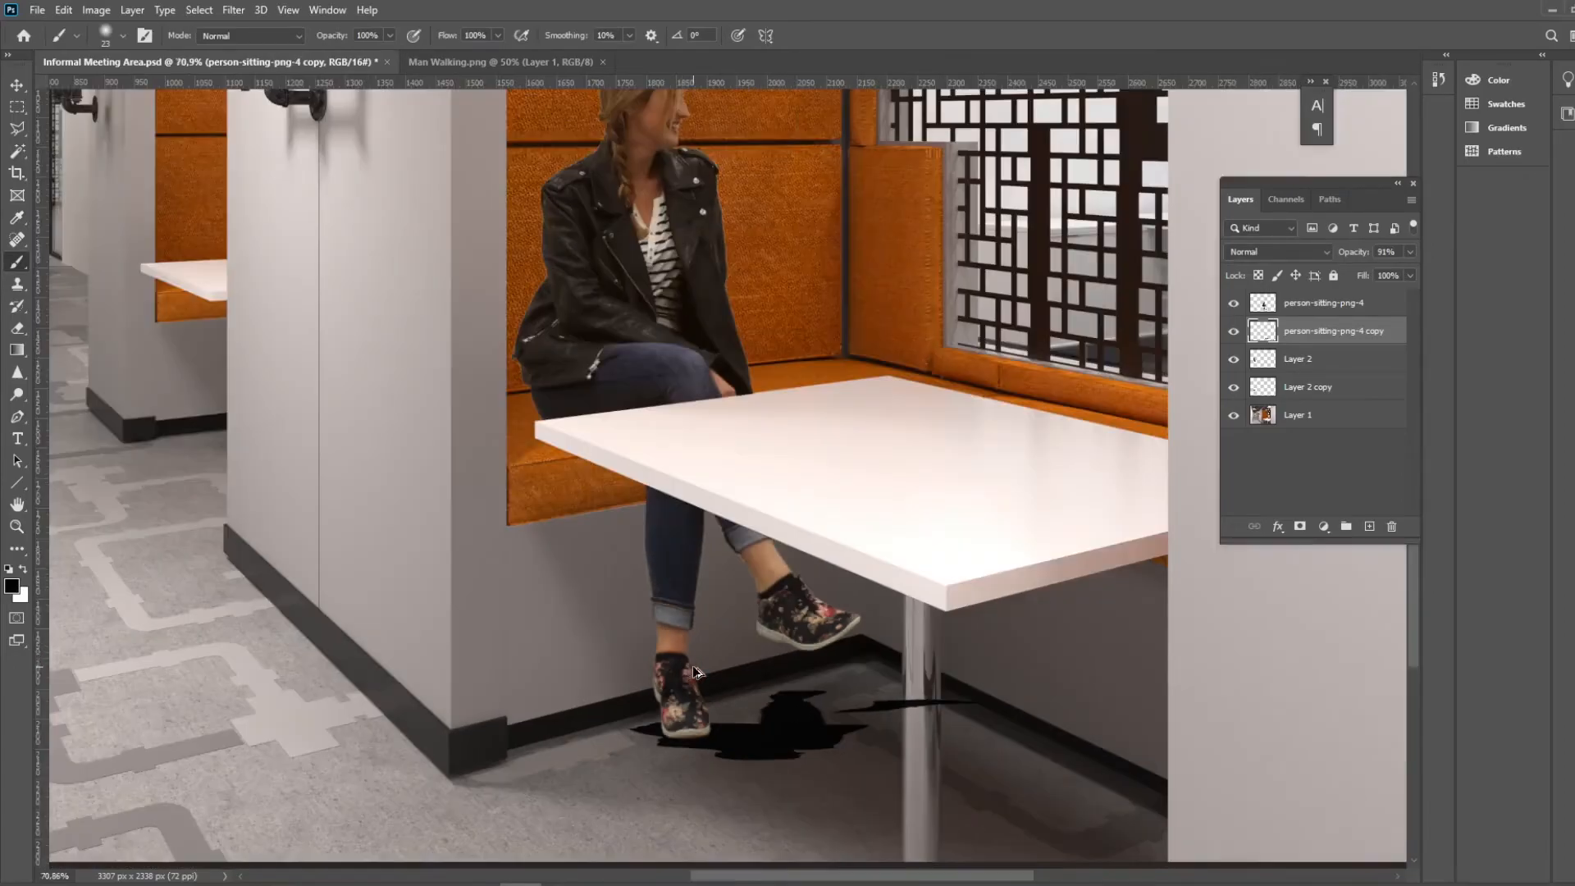
# Remove the strip of shadow crossing the table leg with a rectangular selection, deselect, and nudge the shadow into place
pyautogui.click(18, 107)
pyautogui.scroll(1, 808, 682)
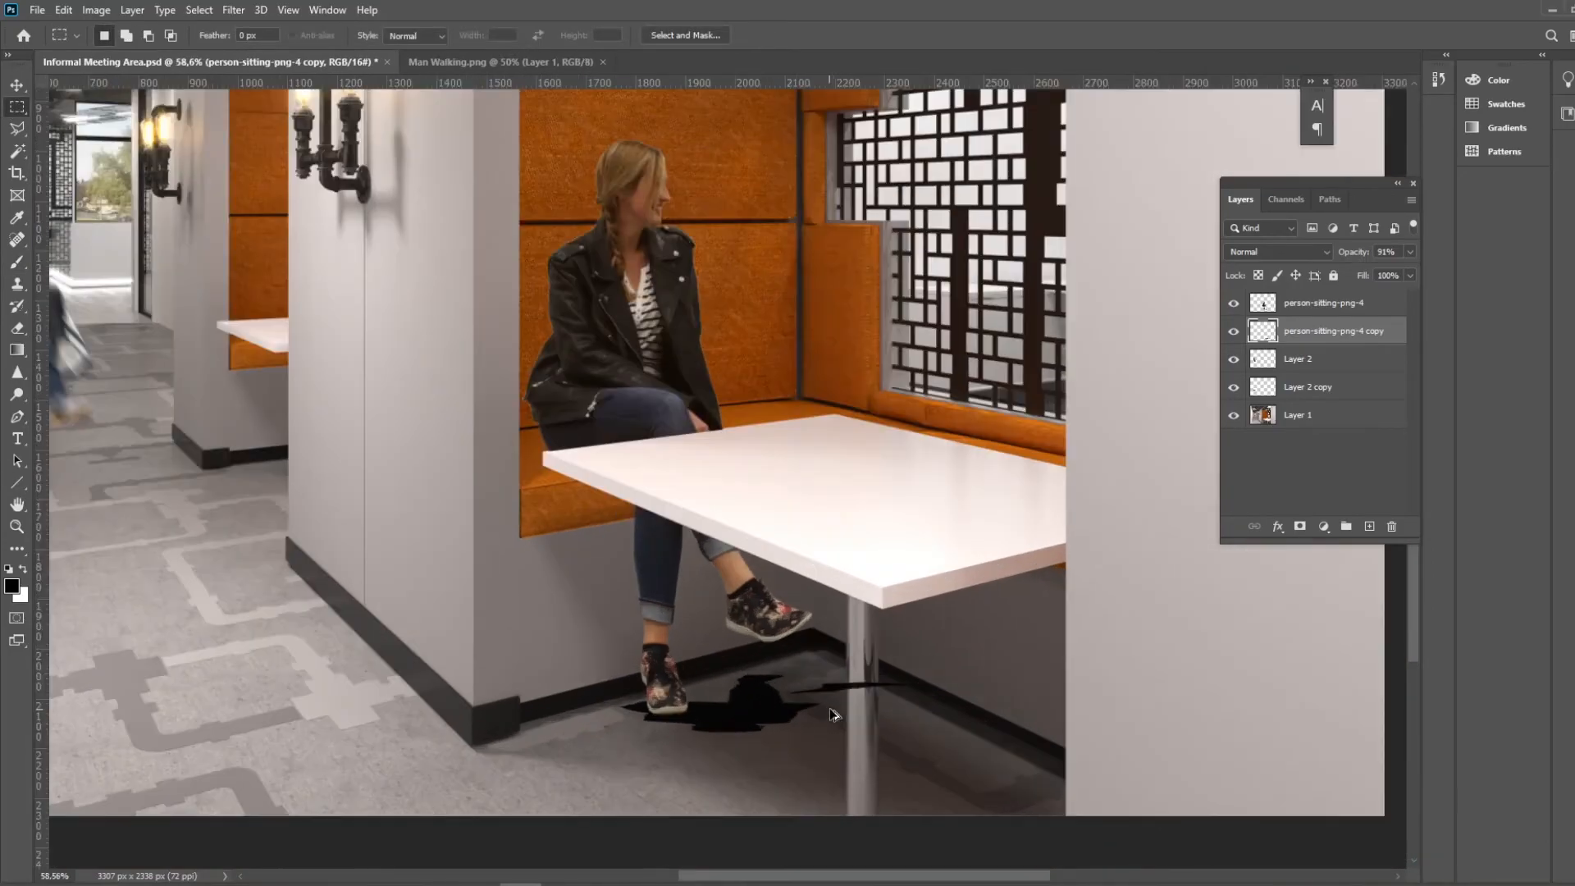
pyautogui.moveTo(847, 635); pyautogui.dragTo(878, 743)
pyautogui.hotkey('ctrl', 'd')
pyautogui.press('v')
pyautogui.moveTo(764, 716); pyautogui.dragTo(761, 719)
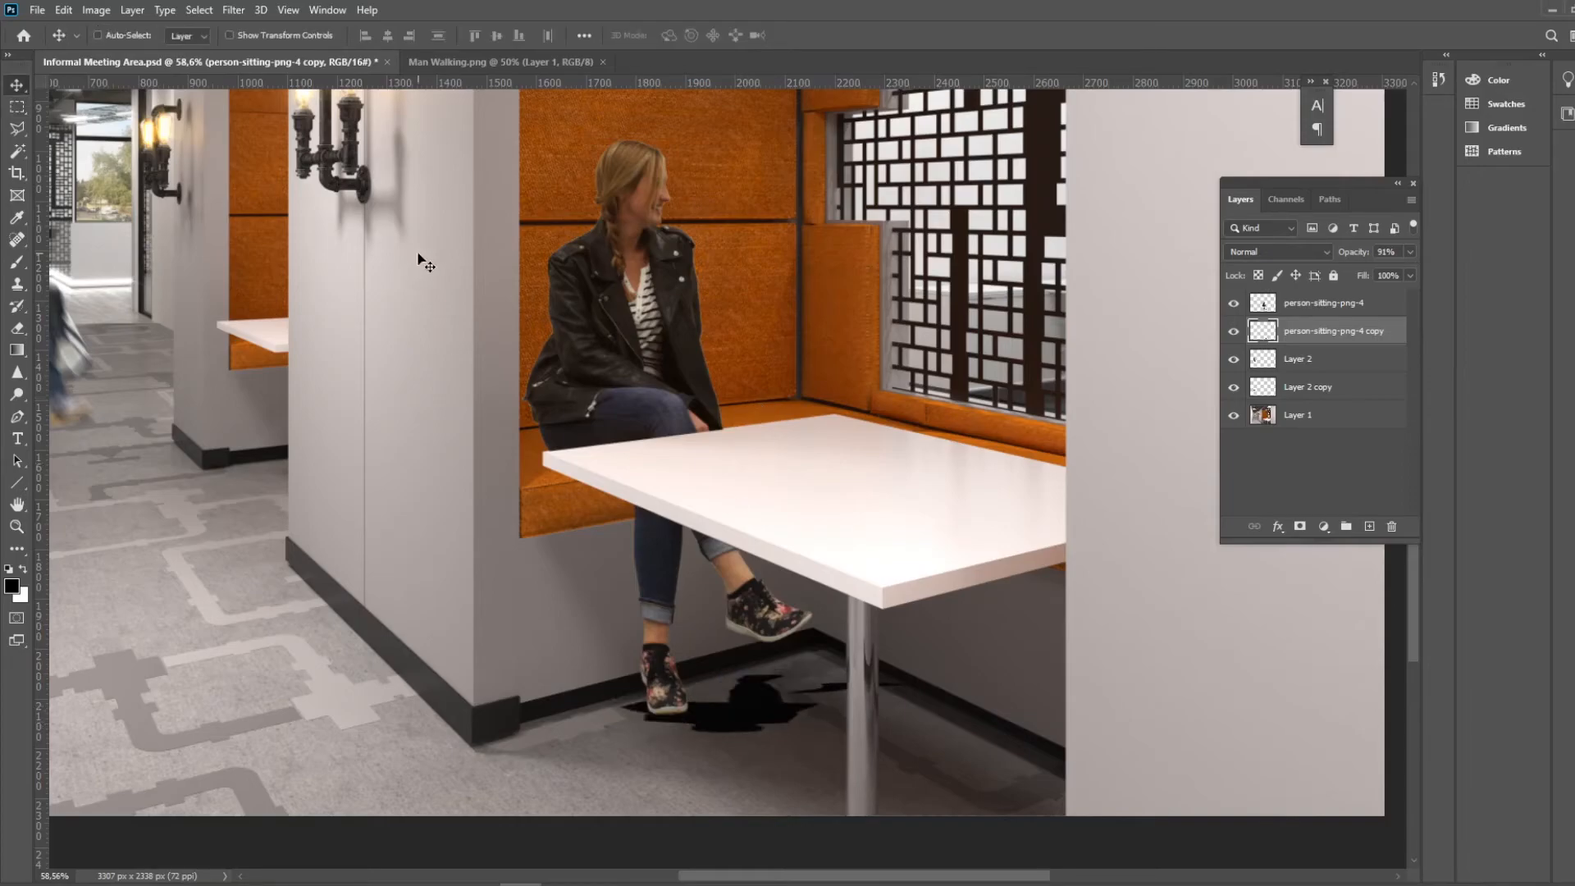
pyautogui.scroll(-2, 814, 642)
pyautogui.scroll(2, 763, 721)
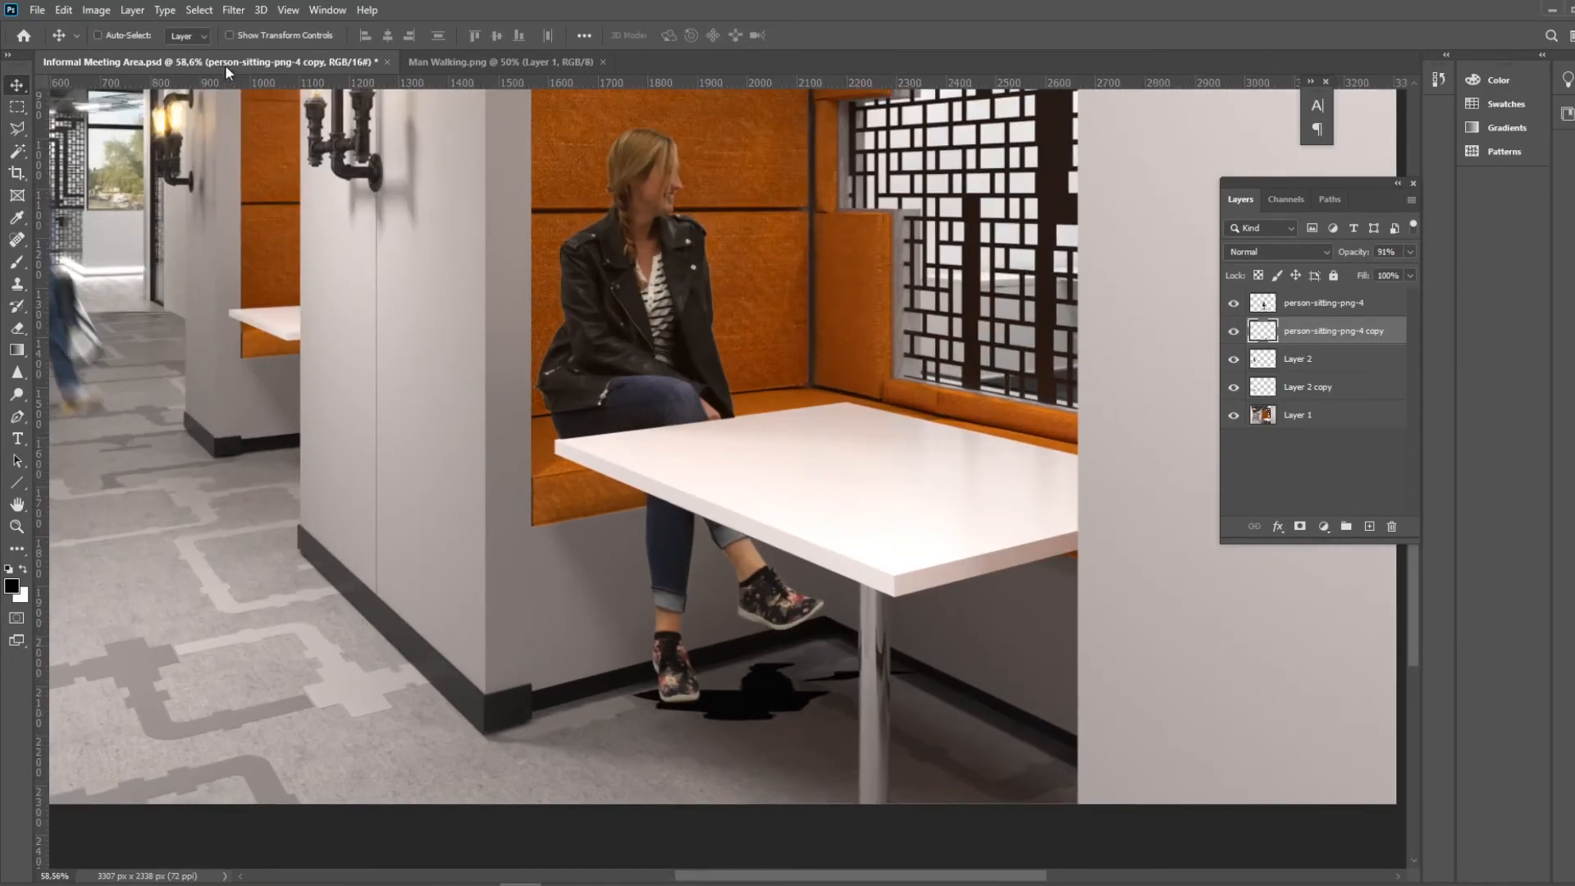
# Soften the woman's black floor shadow with a Gaussian Blur of 6.2 pixels radius
pyautogui.click(232, 12)
pyautogui.moveTo(344, 202)
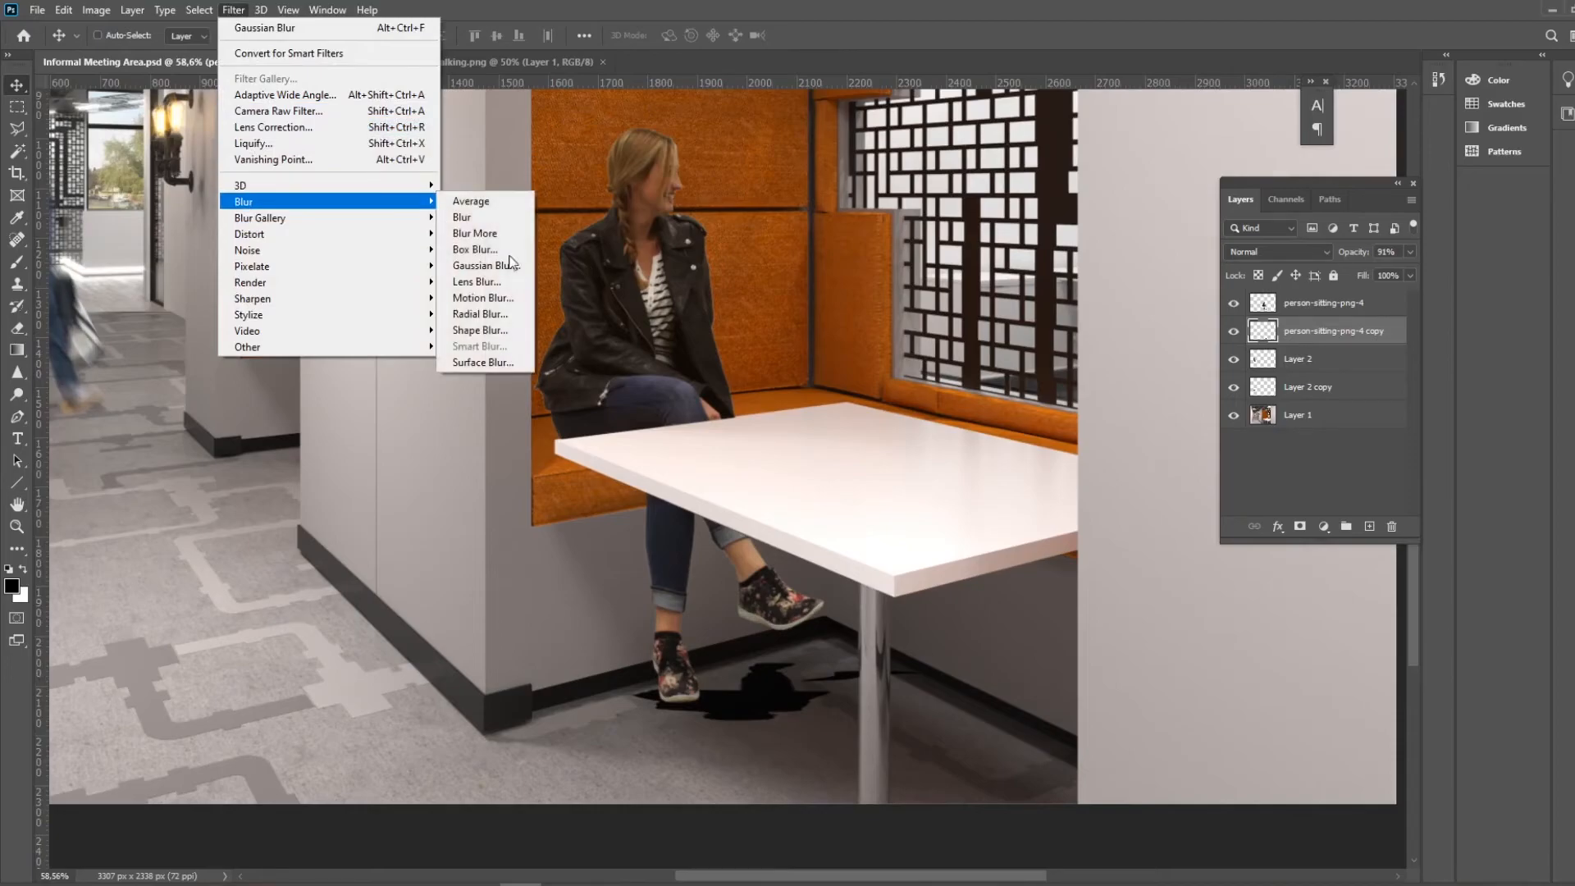
pyautogui.click(485, 266)
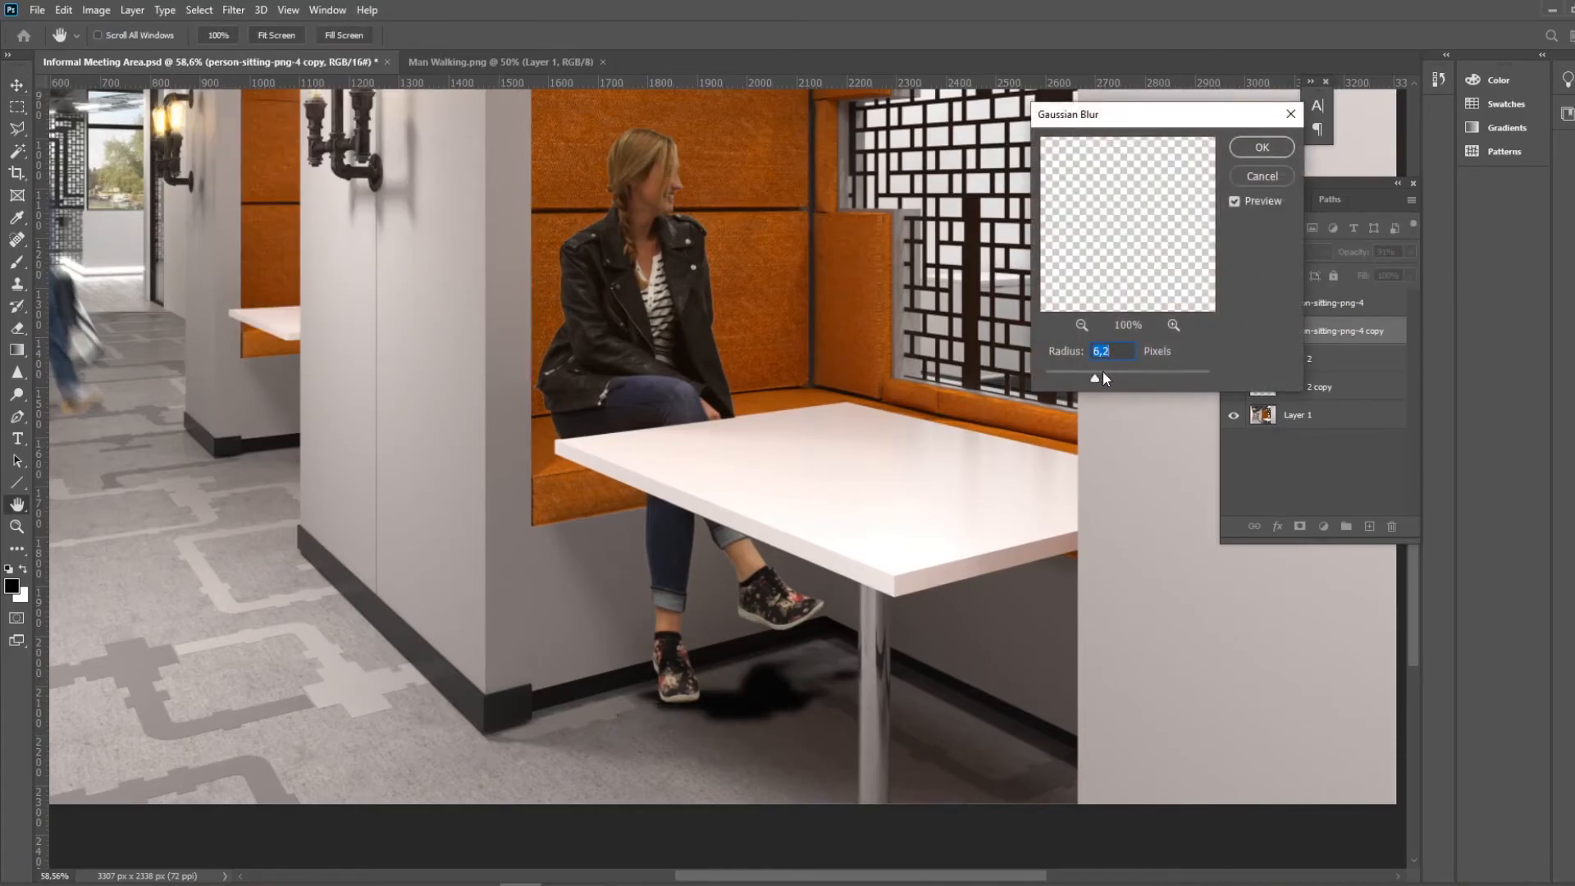
pyautogui.click(1262, 148)
pyautogui.press('v')
# Lower the opacity of the blurred floor shadow's layer to 17%
pyautogui.scroll(-5, 647, 702)
pyautogui.scroll(-1, 647, 703)
pyautogui.scroll(2, 721, 657)
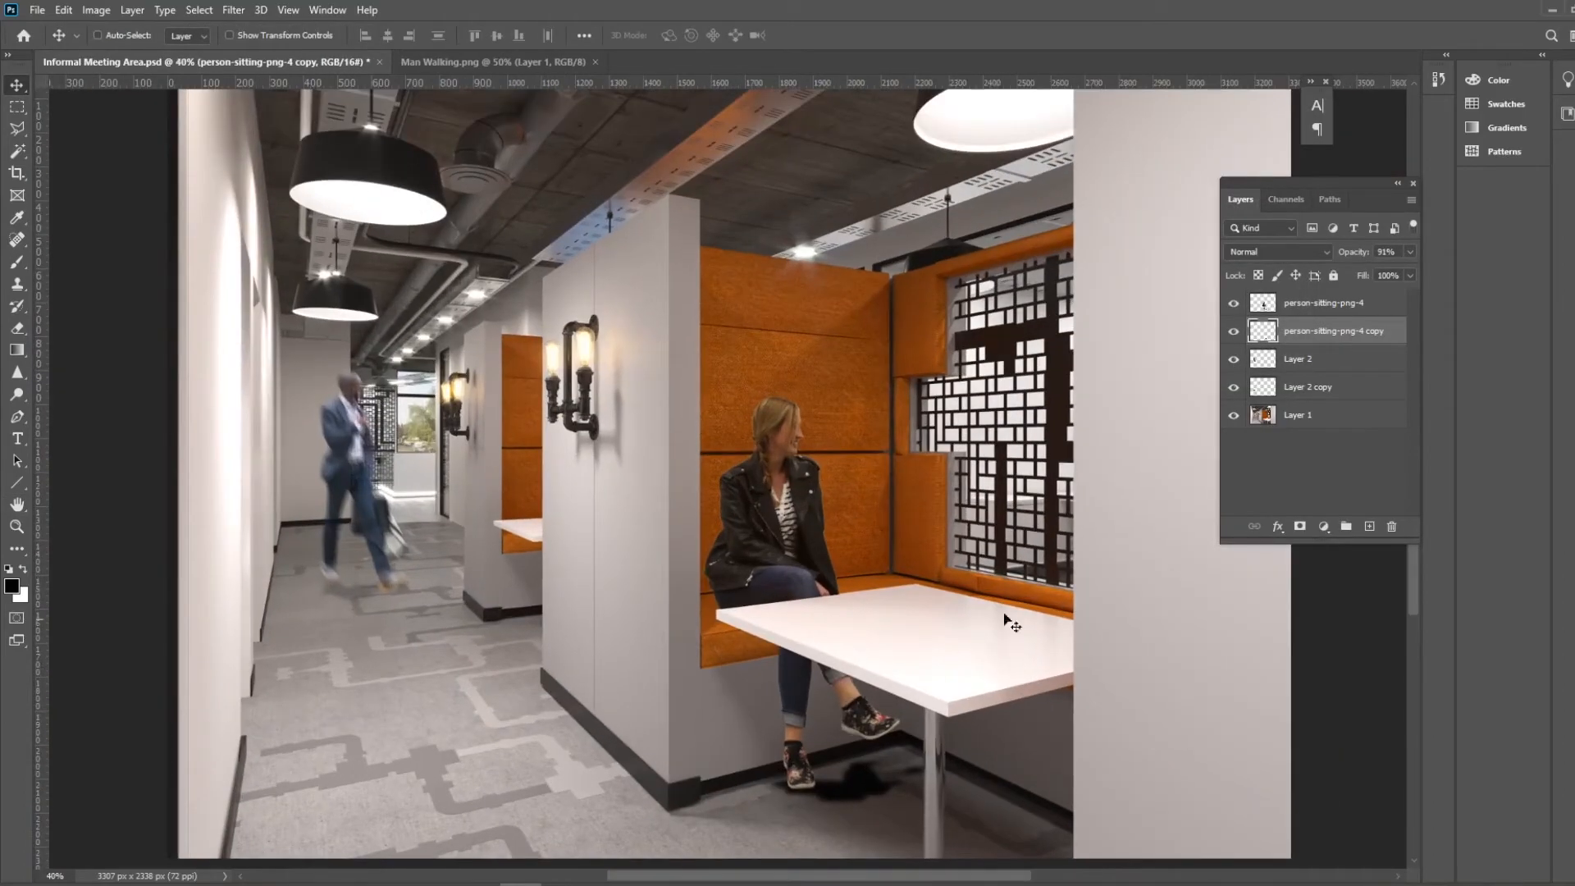
pyautogui.click(1410, 252)
pyautogui.moveTo(1402, 271); pyautogui.dragTo(1395, 270)
pyautogui.click(1341, 287)
pyautogui.click(1360, 271)
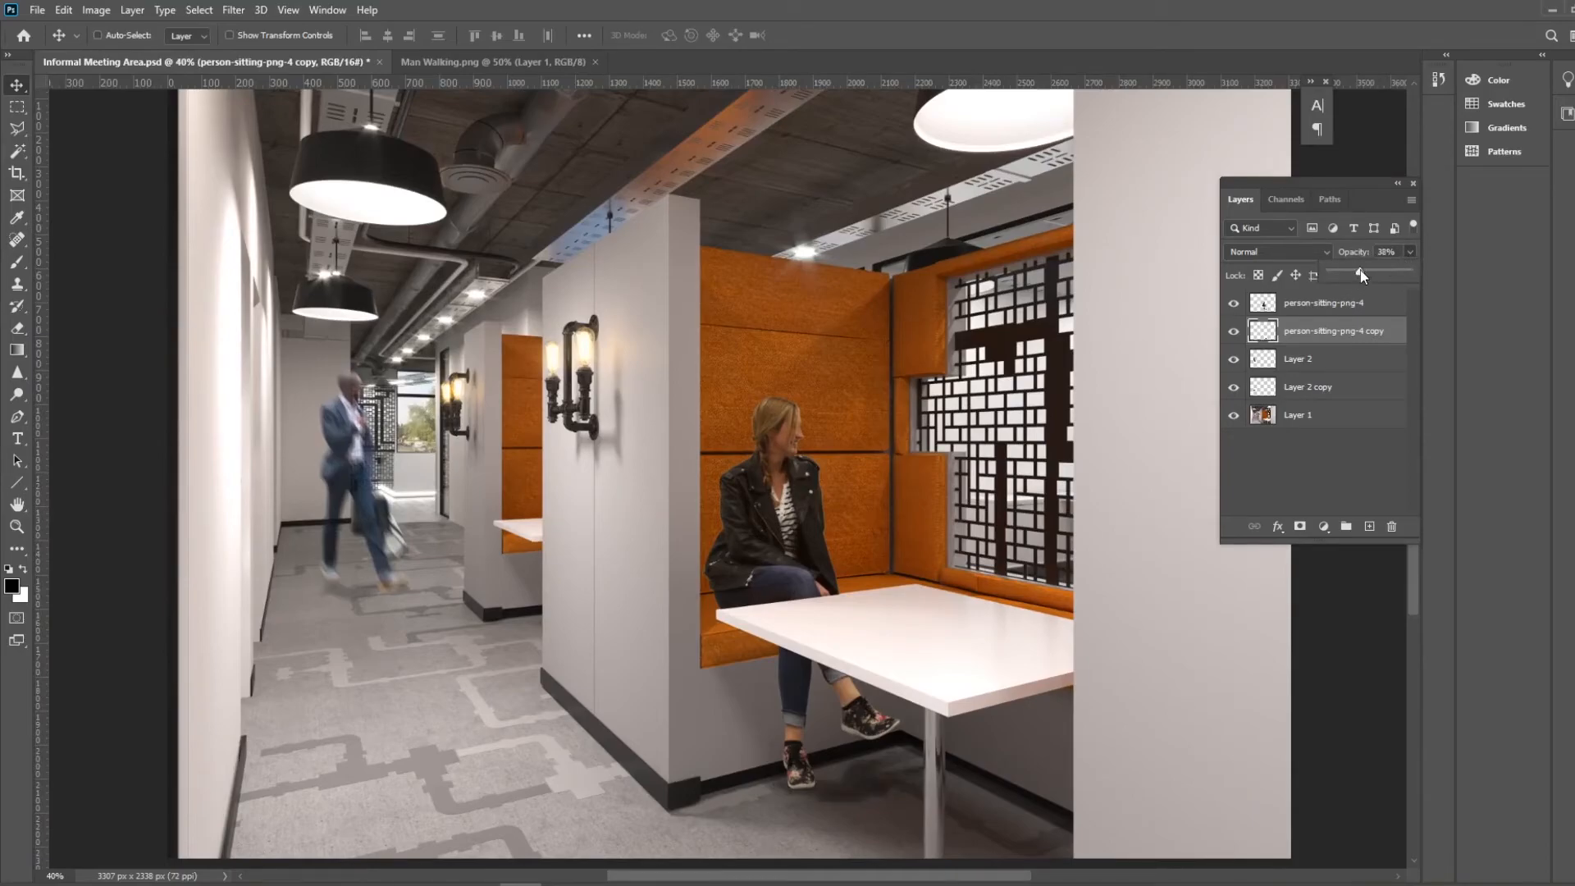
pyautogui.click(1342, 273)
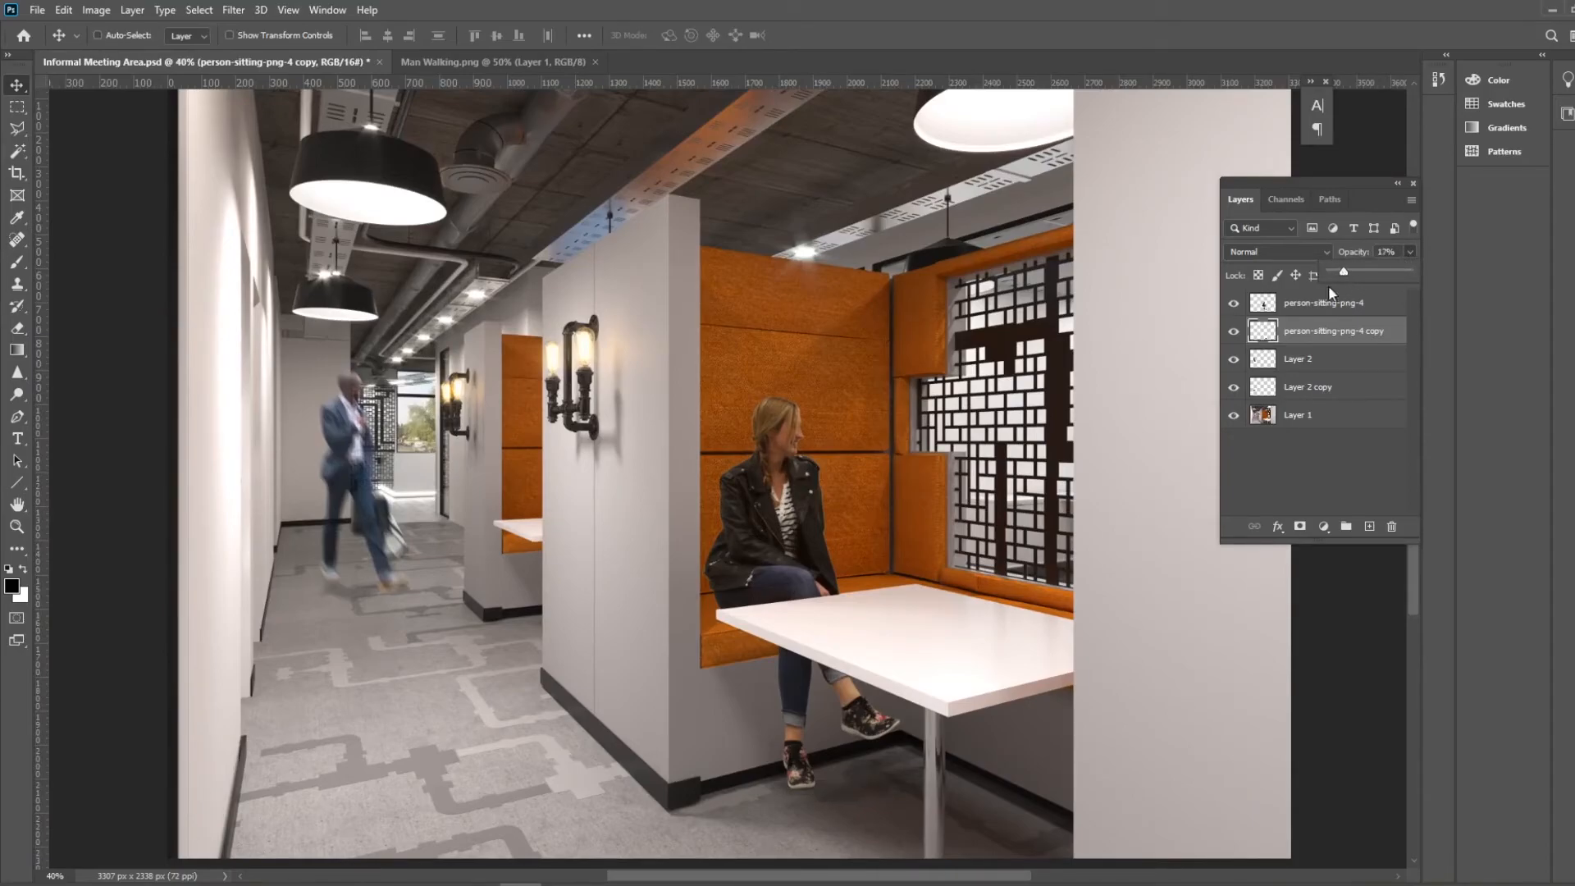
pyautogui.click(811, 796)
pyautogui.click(1410, 253)
# Select the seated woman's layer and duplicate it for a contact shadow on the bench and wall
pyautogui.hotkey('ctrl', '0')
pyautogui.moveTo(753, 530)
pyautogui.mouseDown()
pyautogui.moveTo(720, 525)
pyautogui.moveTo(752, 529)
pyautogui.mouseUp()
pyautogui.scroll(-2, 752, 564)
pyautogui.scroll(-1, 753, 564)
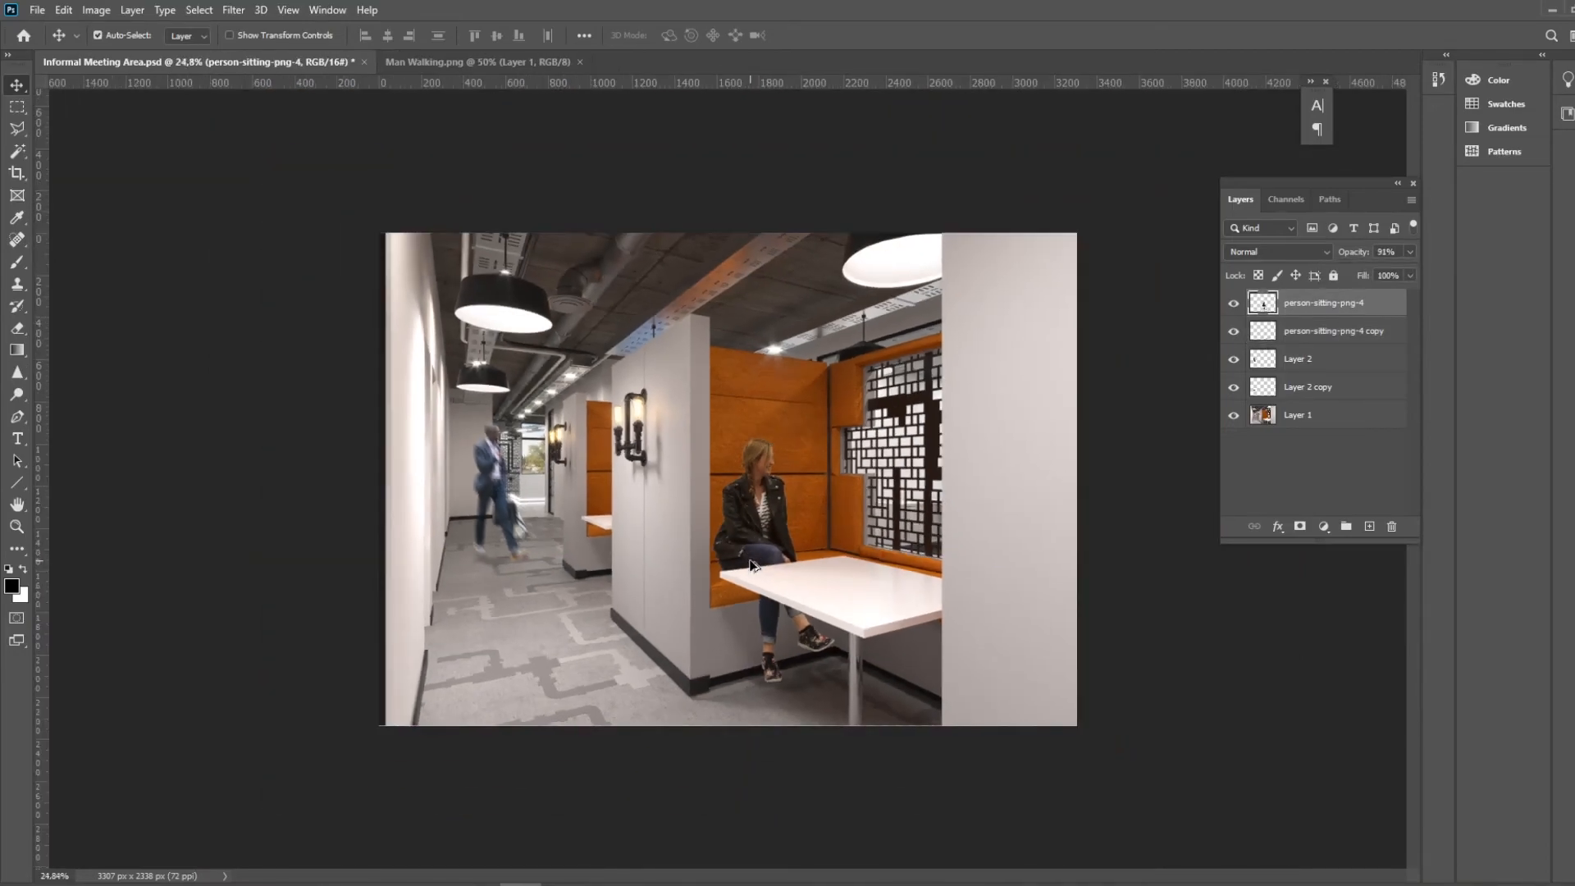
pyautogui.scroll(3, 753, 566)
pyautogui.scroll(2, 756, 572)
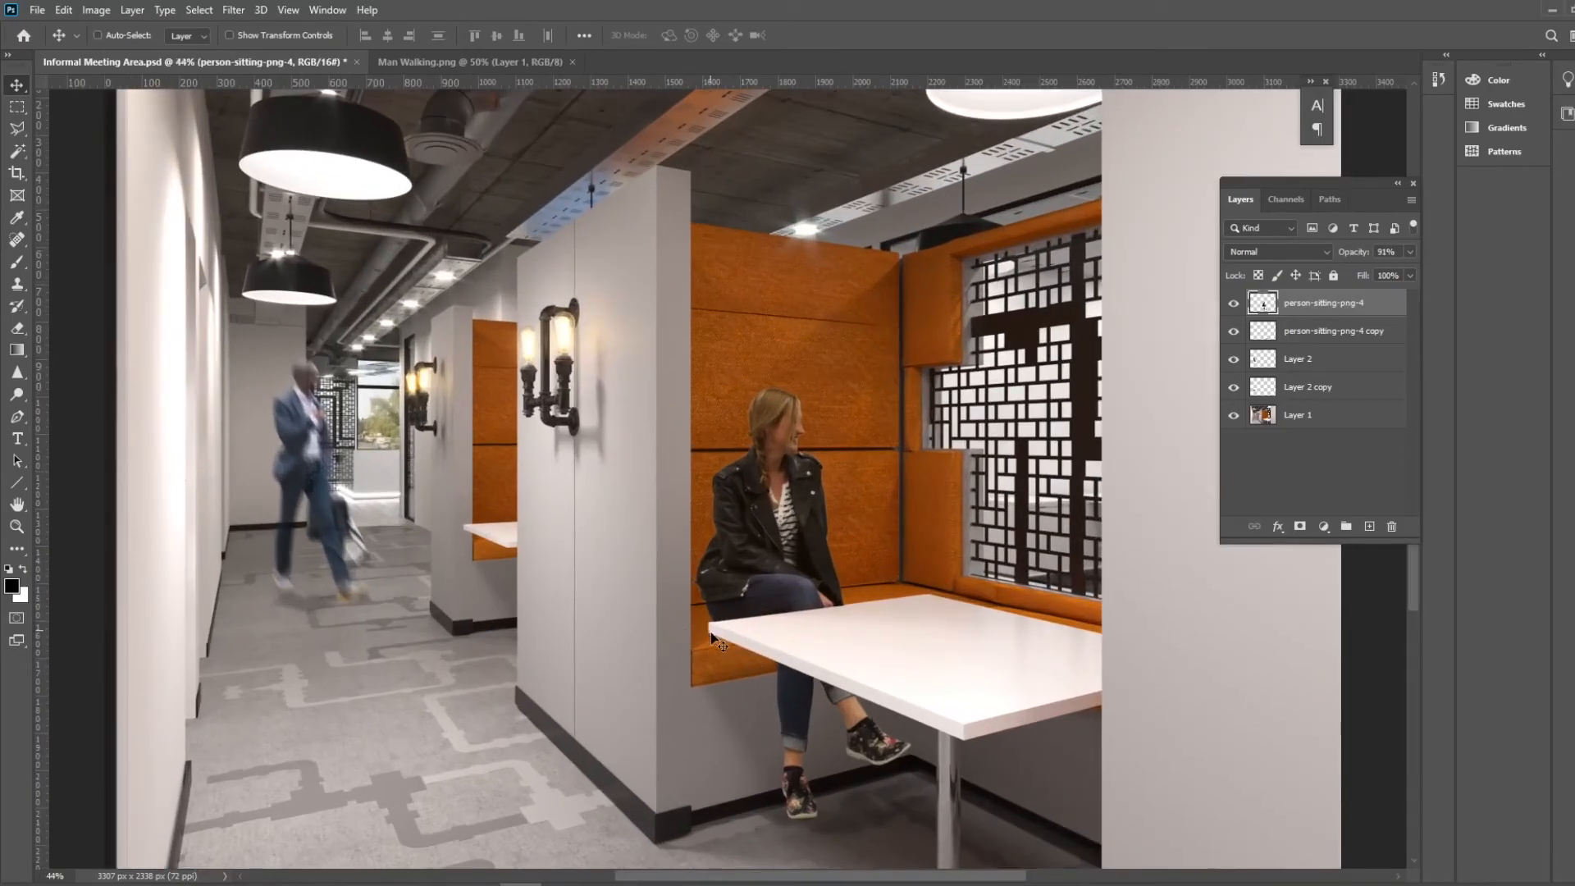
pyautogui.press('ctrl')
pyautogui.moveTo(768, 522); pyautogui.dragTo(773, 461)
pyautogui.press('ctrl')
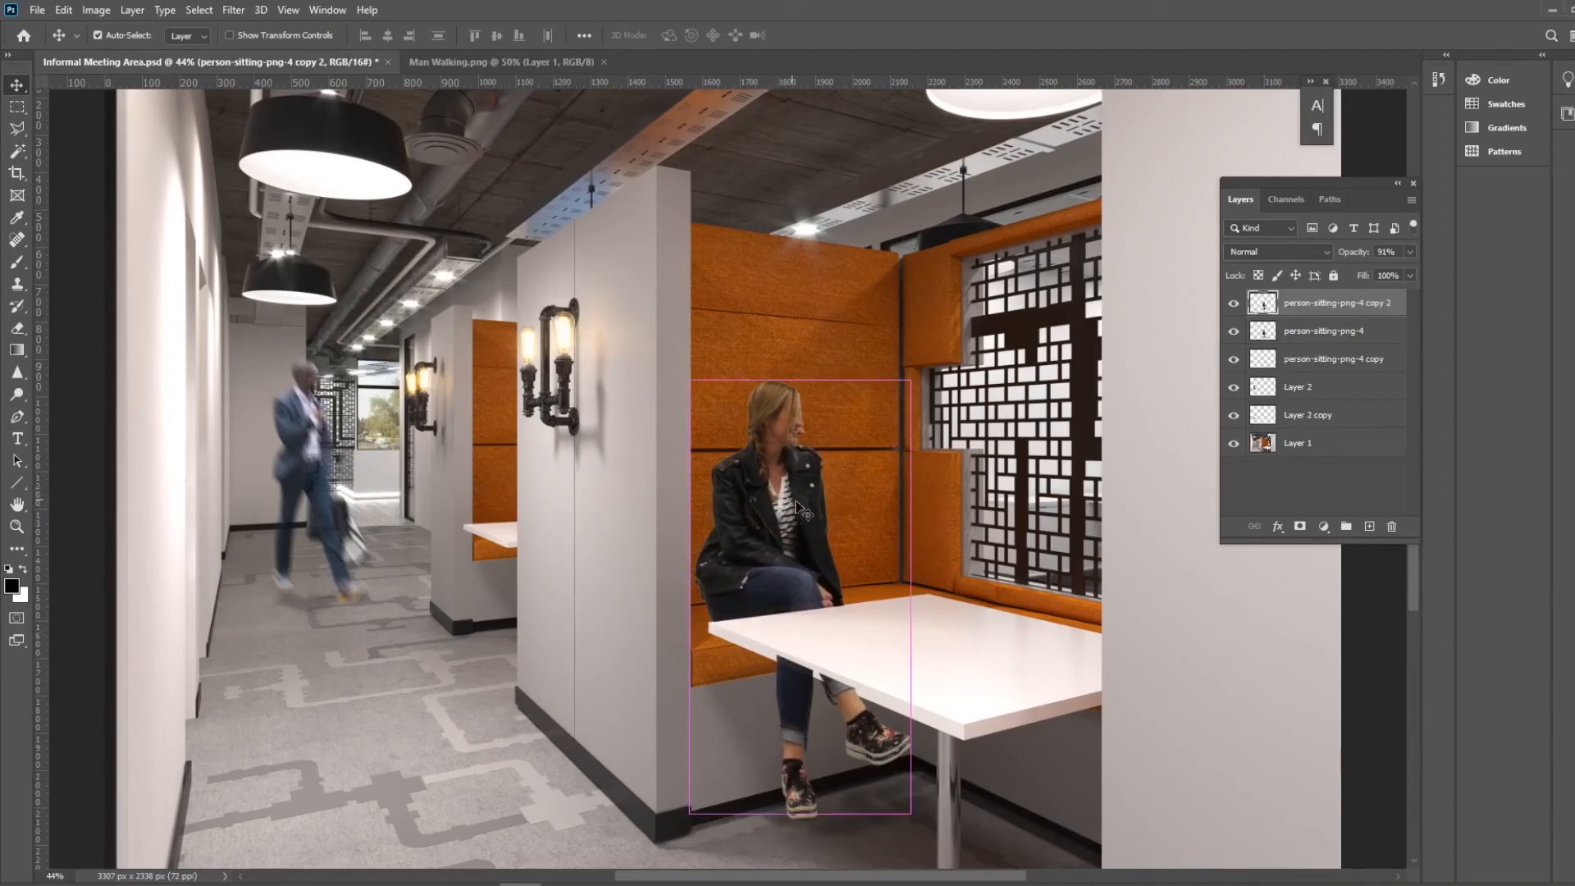
# Place the new duplicate's layer beneath the woman's original layer and offset the duplicate slightly downward behind her
pyautogui.moveTo(1341, 308); pyautogui.dragTo(1335, 337)
pyautogui.press('ctrl')
pyautogui.moveTo(715, 633)
pyautogui.mouseDown()
pyautogui.moveTo(715, 616)
pyautogui.moveTo(715, 634)
pyautogui.mouseUp()
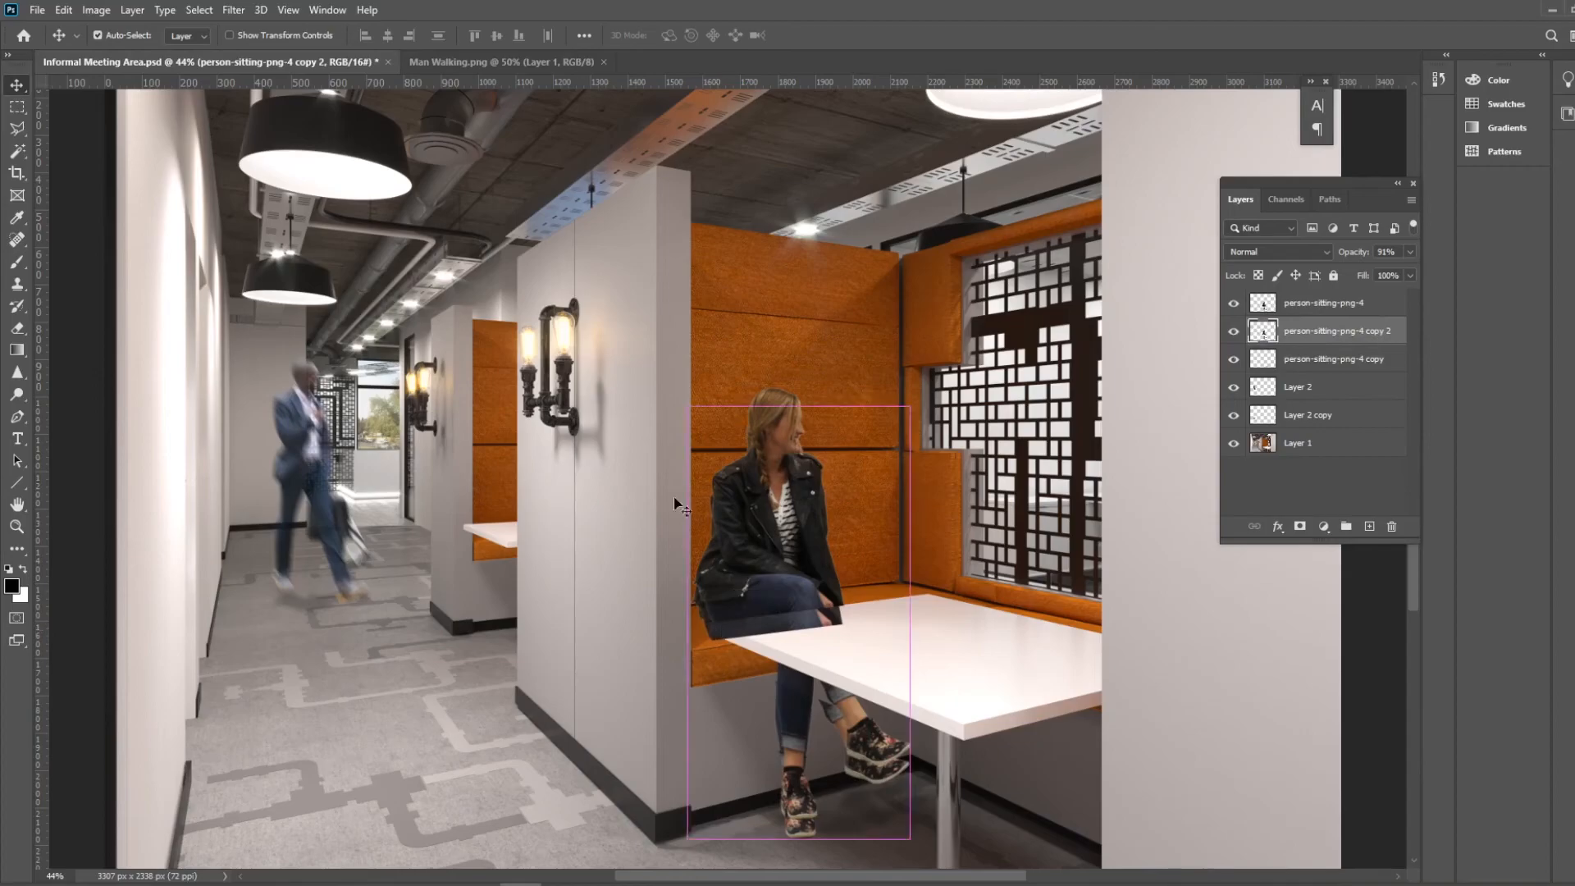
# Turn the offset duplicate solid black using Hue/Saturation, reducing saturation and taking lightness to its minimum
pyautogui.click(96, 10)
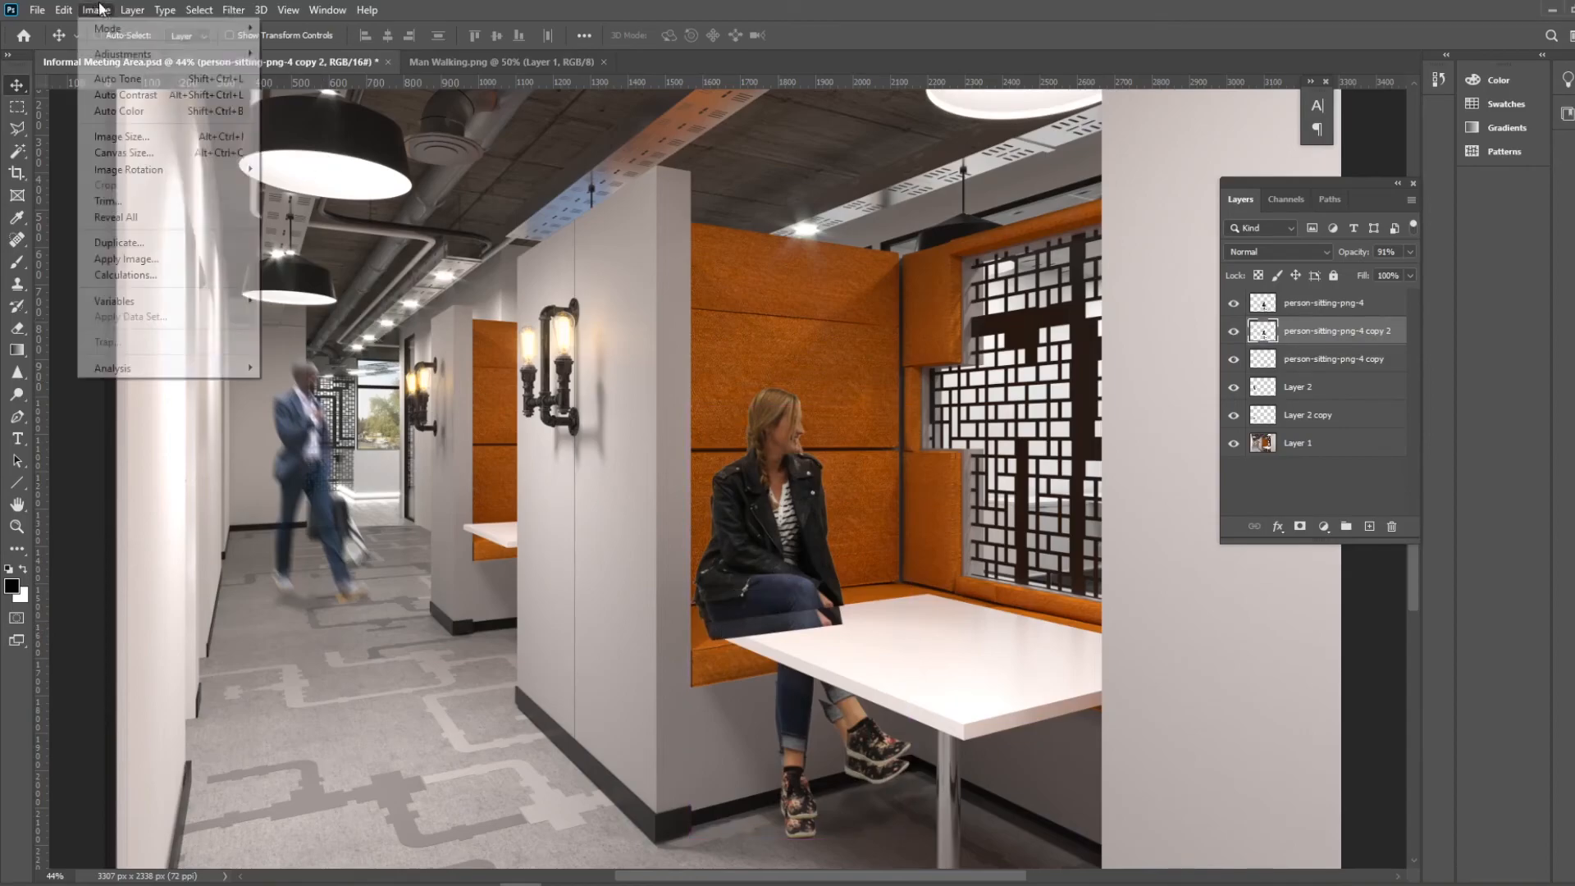
pyautogui.moveTo(123, 53)
pyautogui.click(401, 151)
pyautogui.moveTo(1202, 318); pyautogui.dragTo(1100, 320)
pyautogui.moveTo(1203, 361); pyautogui.dragTo(1072, 356)
pyautogui.click(1387, 194)
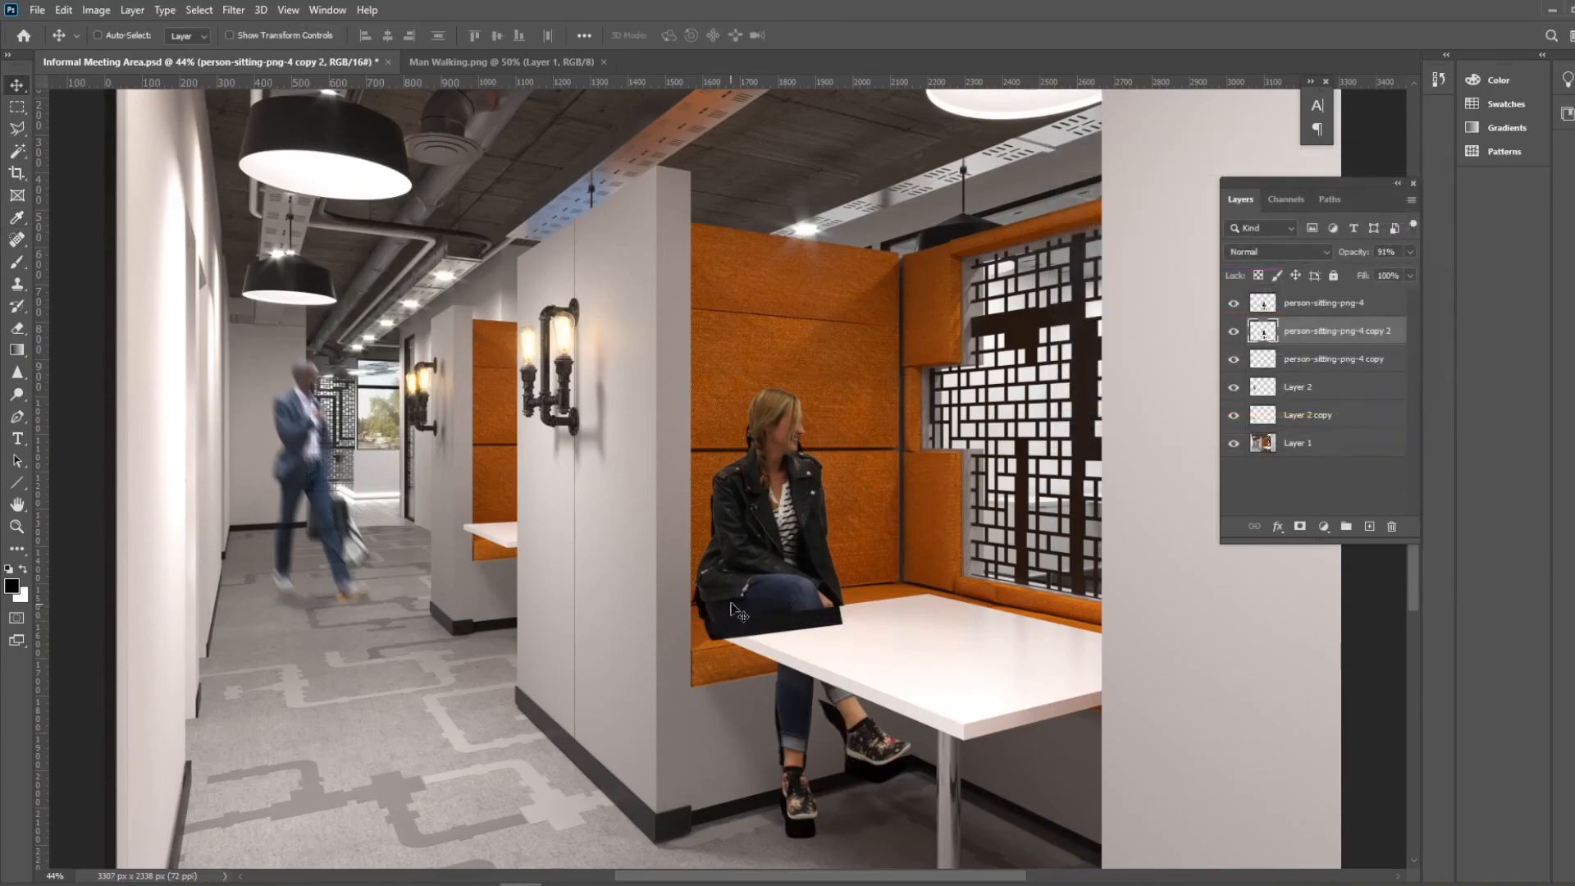
# Shift the black duplicate slightly down and to the woman's left side in the image, and apply a 6.6-pixel Gaussian Blur
pyautogui.moveTo(705, 611)
pyautogui.mouseDown()
pyautogui.moveTo(713, 624)
pyautogui.moveTo(697, 615)
pyautogui.mouseUp()
pyautogui.click(233, 9)
pyautogui.moveTo(307, 201)
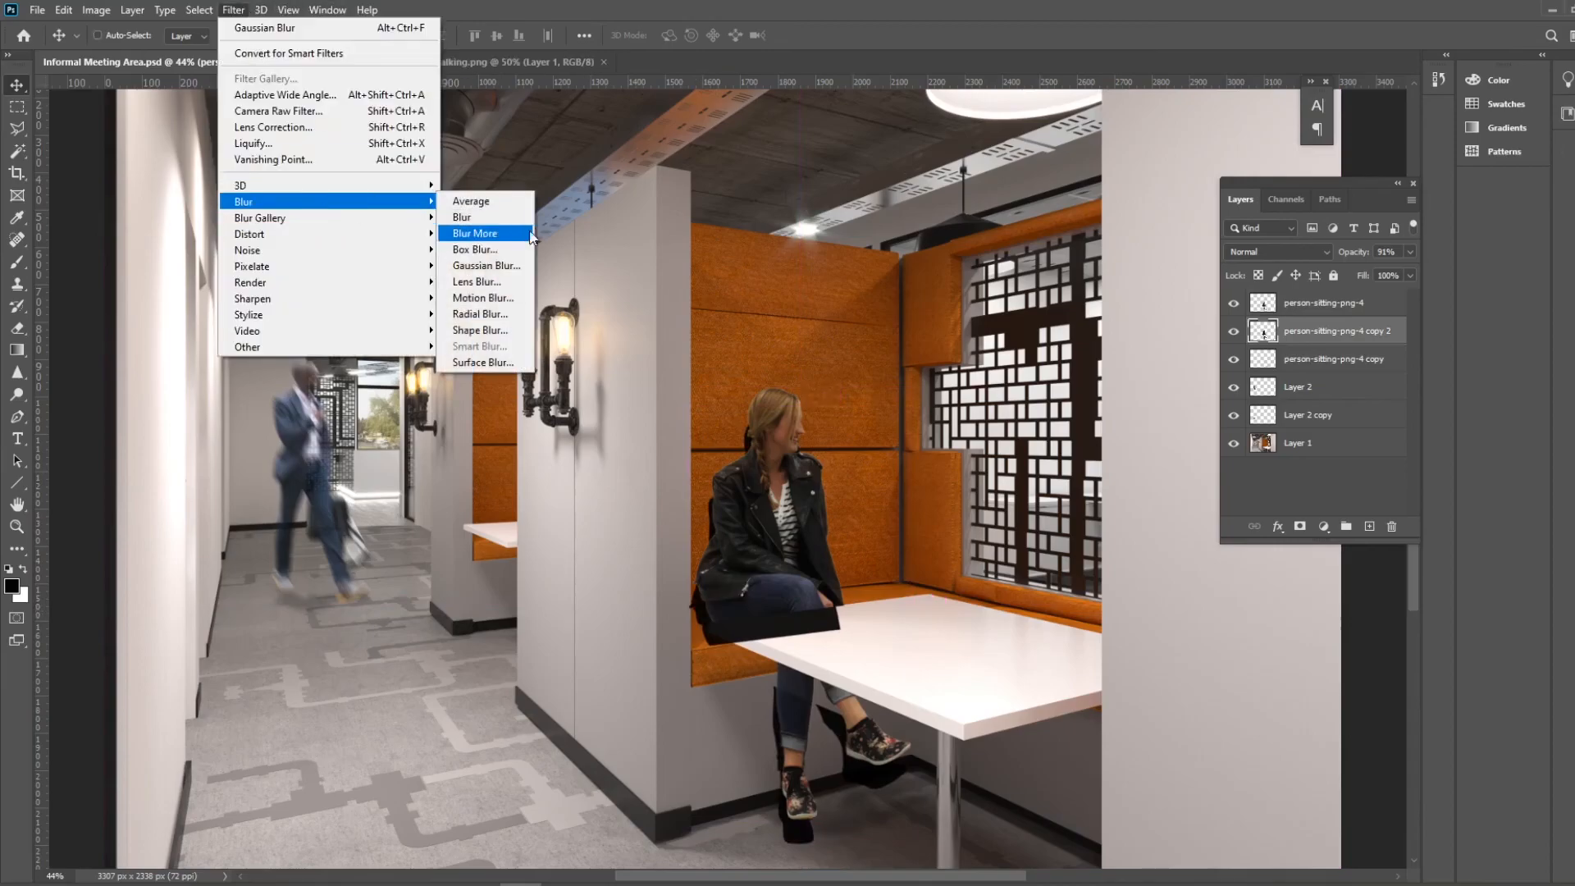
pyautogui.click(484, 266)
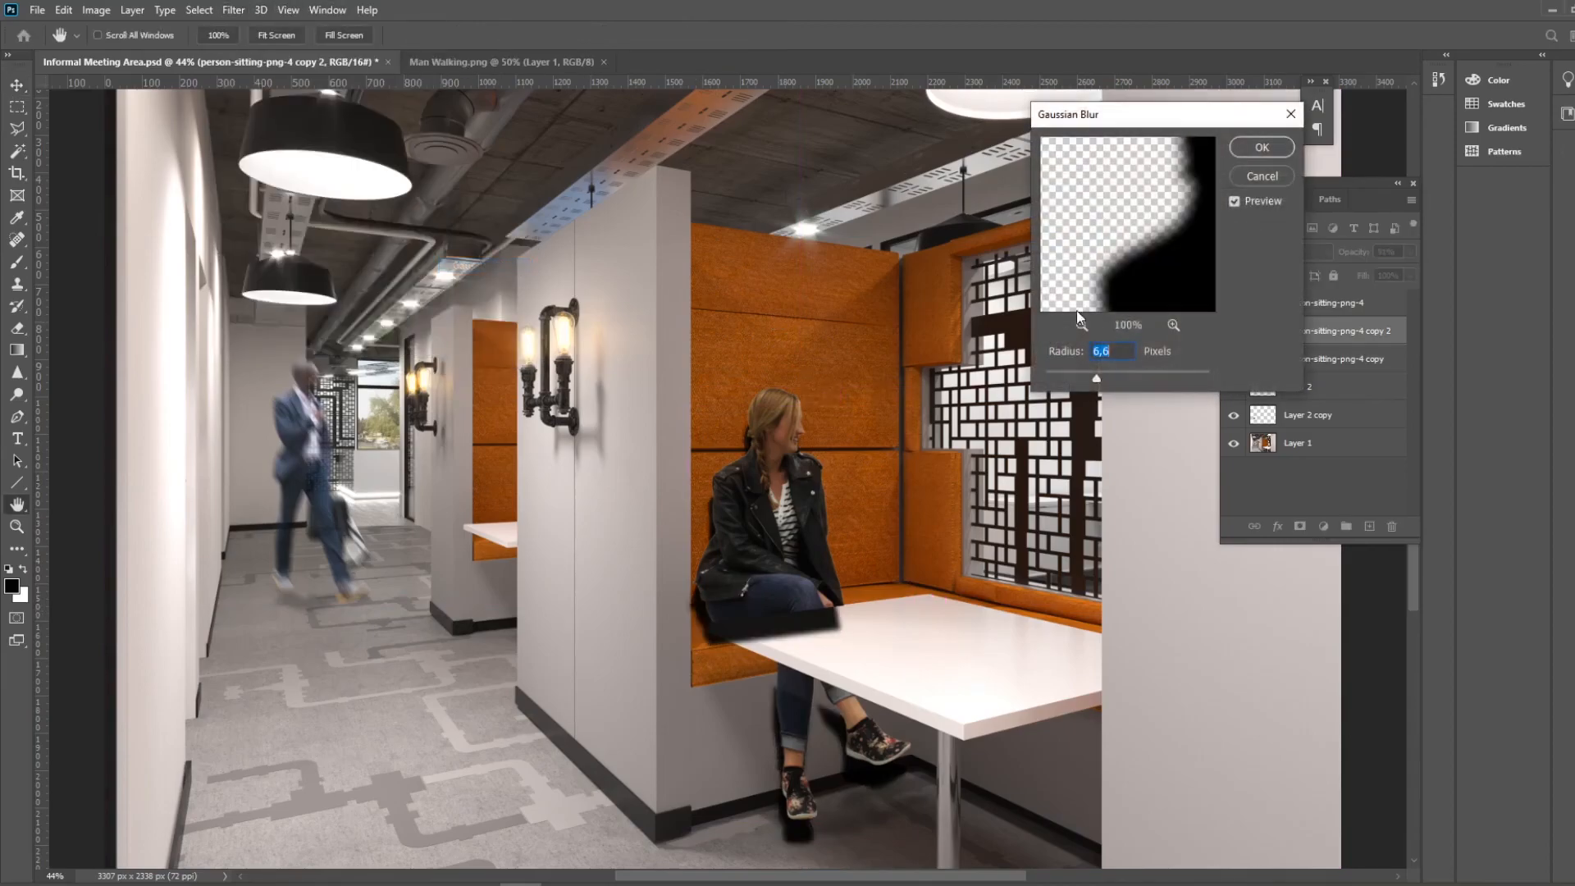
pyautogui.press('Return')
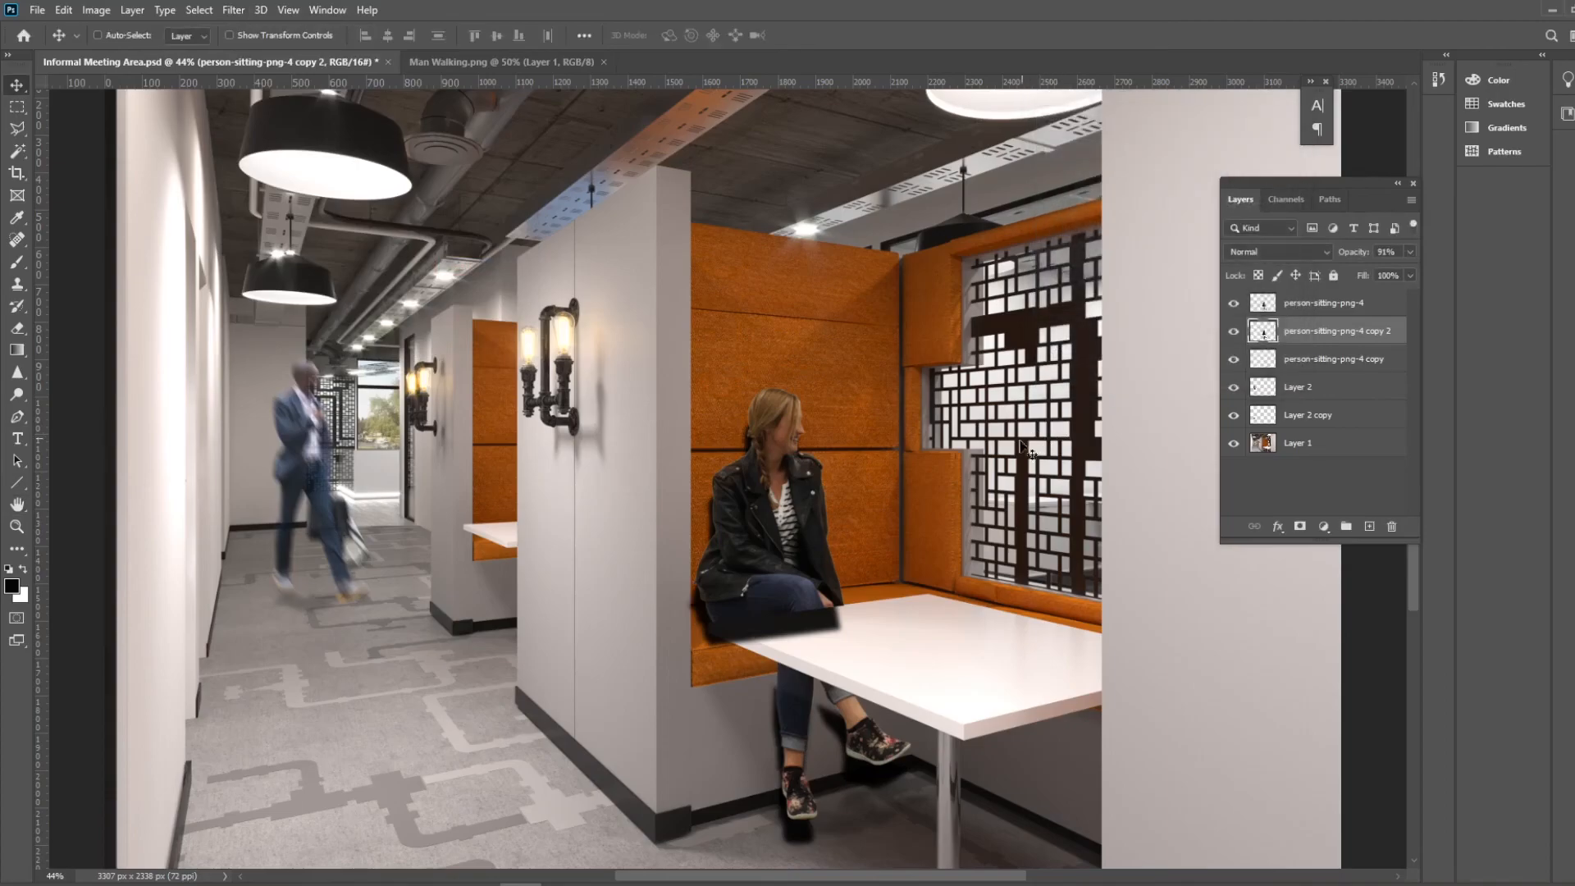
# Erase the stray shadow around the woman's head and over the tabletop, and lower the shadow layer's opacity to 24%
pyautogui.press('e')
pyautogui.moveTo(787, 420); pyautogui.dragTo(804, 446)
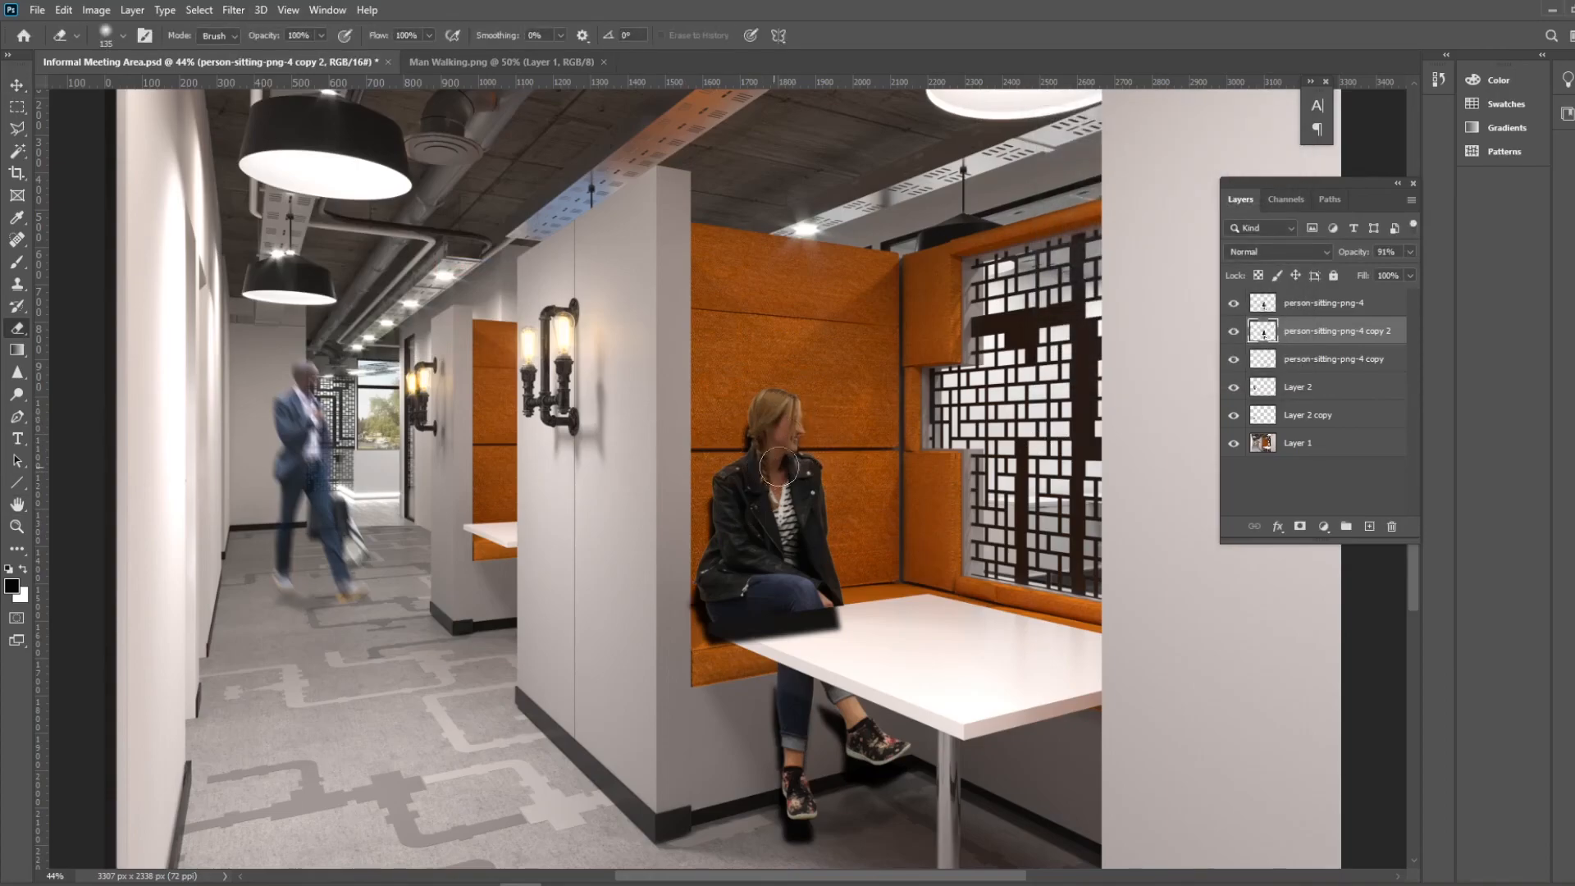
pyautogui.moveTo(1383, 273); pyautogui.dragTo(1355, 274)
pyautogui.moveTo(768, 611)
pyautogui.mouseDown()
pyautogui.moveTo(747, 627)
pyautogui.moveTo(827, 617)
pyautogui.mouseUp()
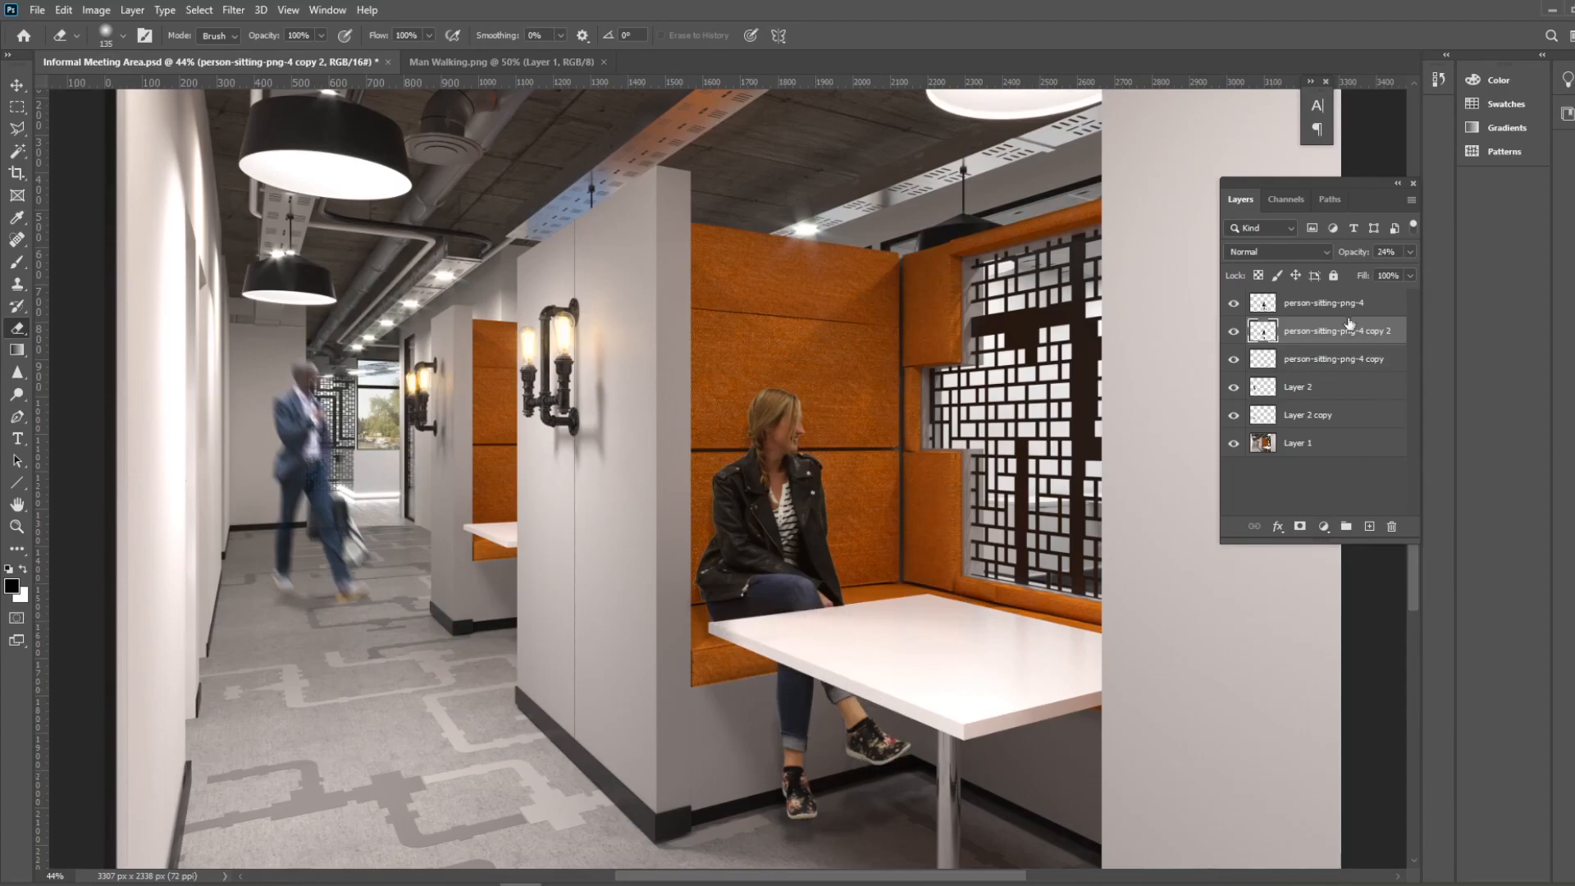
# Toggle the visibility of the bench shadow's layer to compare the scene with and without it
pyautogui.click(1234, 332)
pyautogui.click(1235, 332)
pyautogui.click(1234, 332)
pyautogui.click(1234, 332)
pyautogui.click(1236, 331)
pyautogui.click(1235, 330)
pyautogui.click(1236, 331)
pyautogui.click(1235, 330)
# Select the seated woman's layer, keeping her in place, and lower its opacity to 58%
pyautogui.press('v')
pyautogui.moveTo(789, 578); pyautogui.dragTo(783, 551)
pyautogui.hotkey('ctrl', 'z')
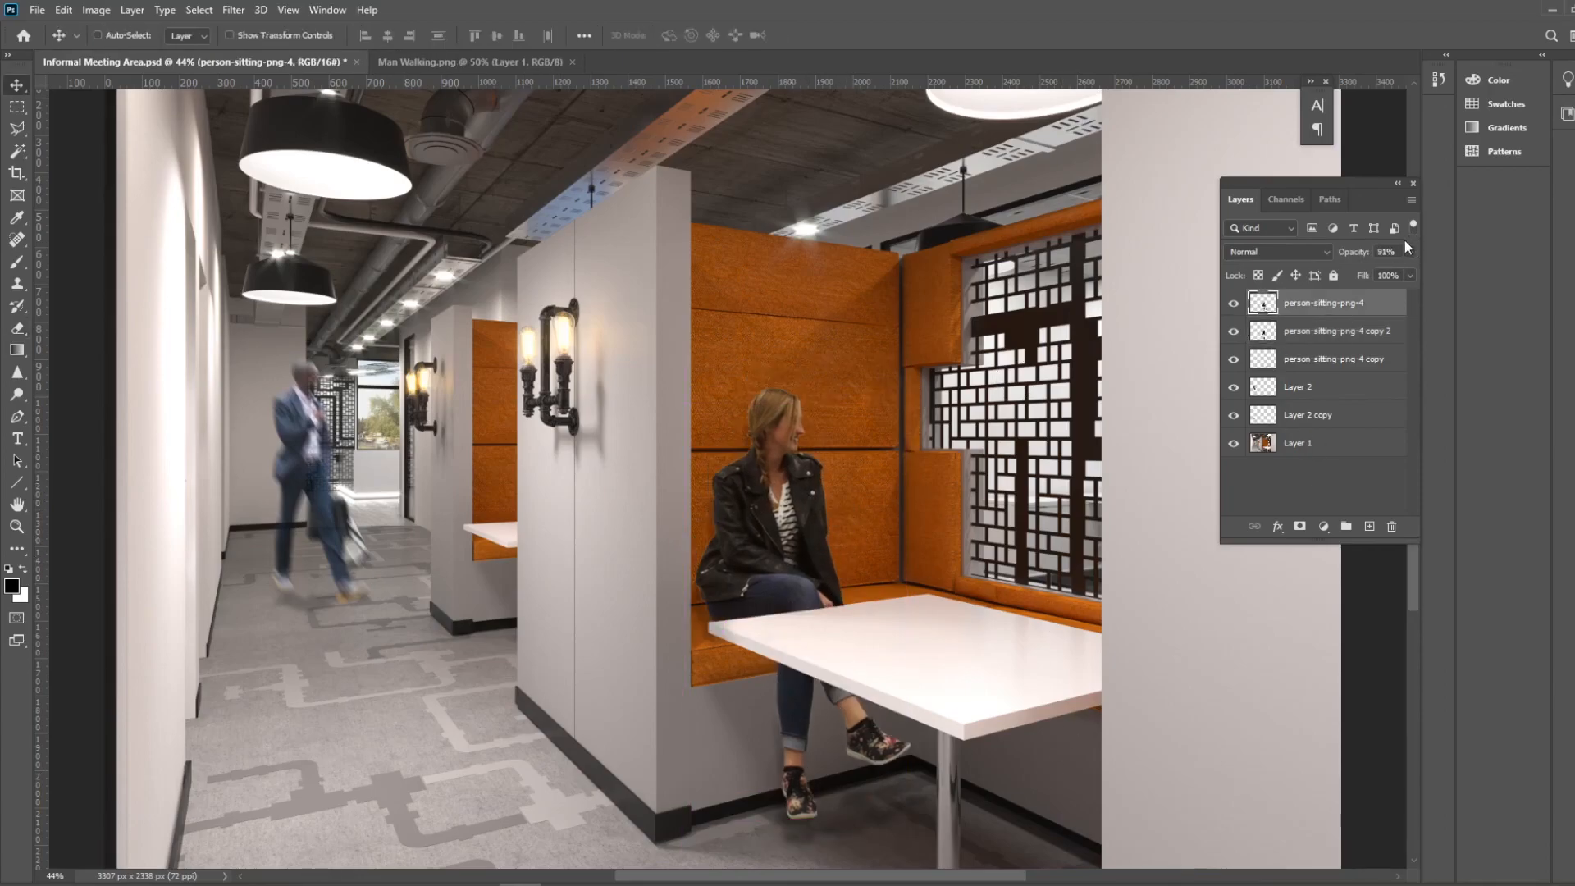
pyautogui.moveTo(1393, 271); pyautogui.dragTo(1375, 268)
pyautogui.scroll(-3, 700, 527)
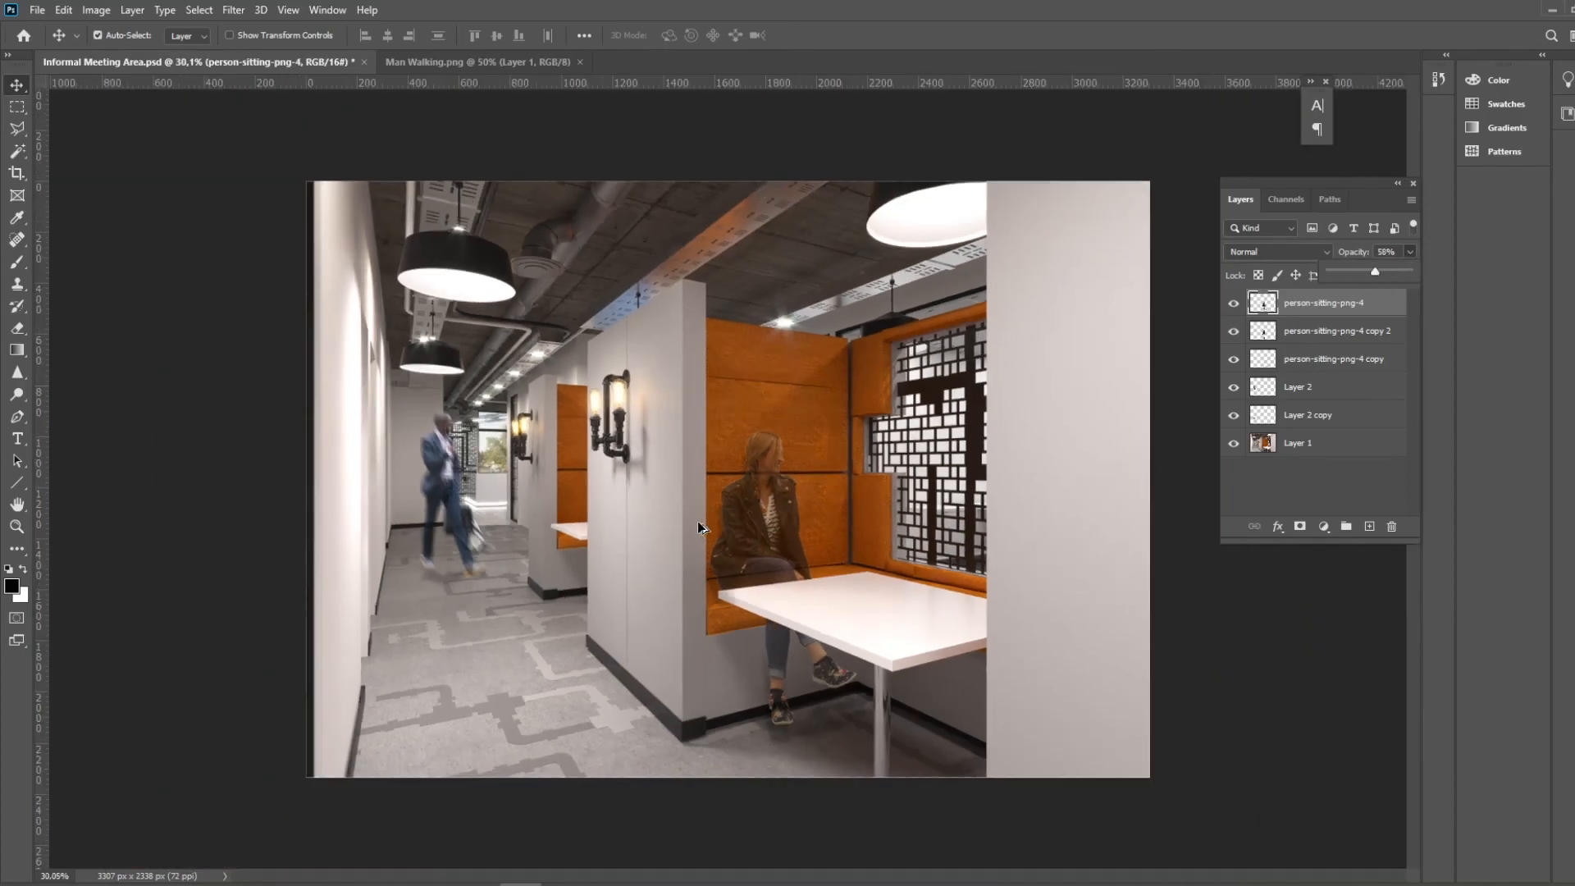
pyautogui.scroll(1, 690, 552)
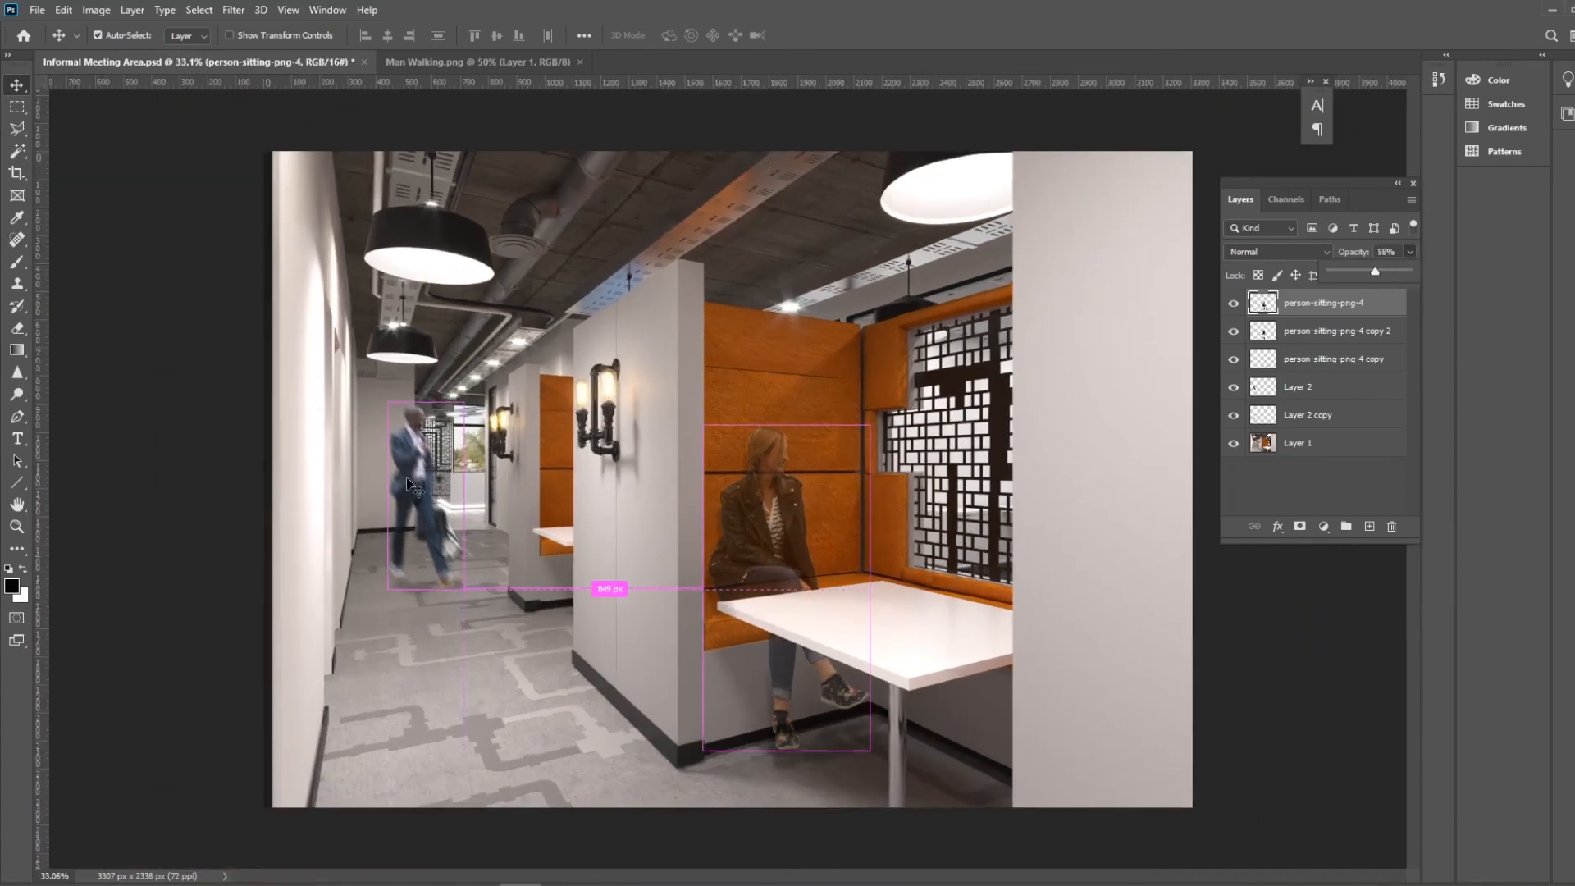